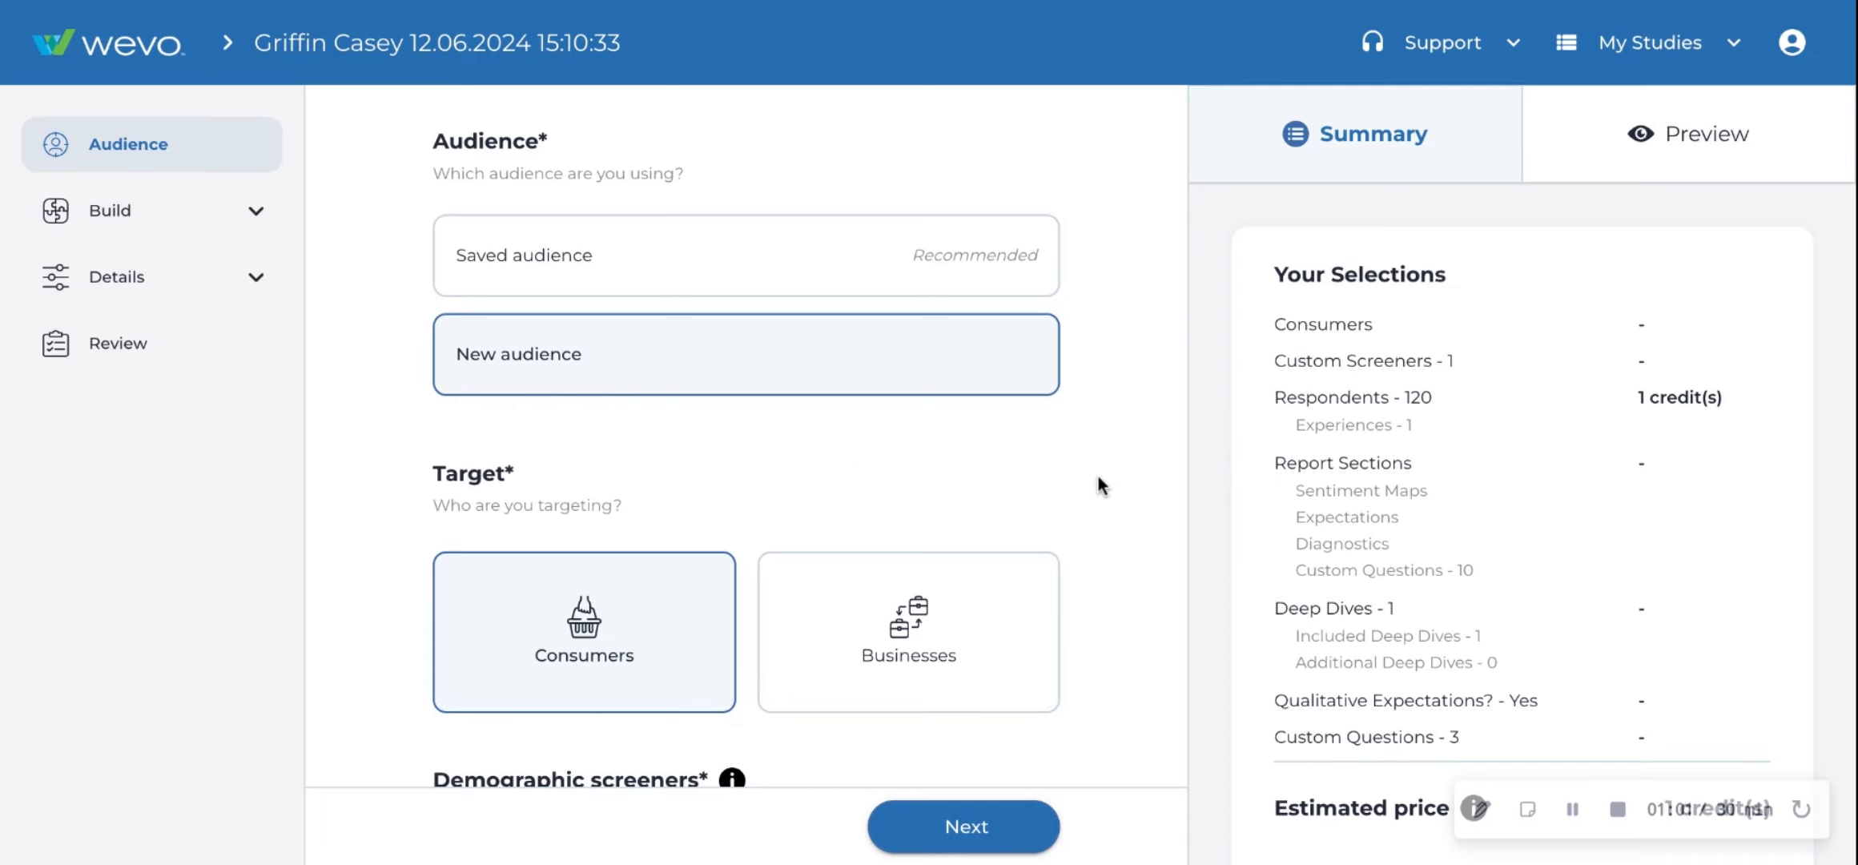
- Check the audience preview and return to the study summary
scroll(1099, 484, down, 10)
scroll(1099, 485, up, 10)
click(1762, 143)
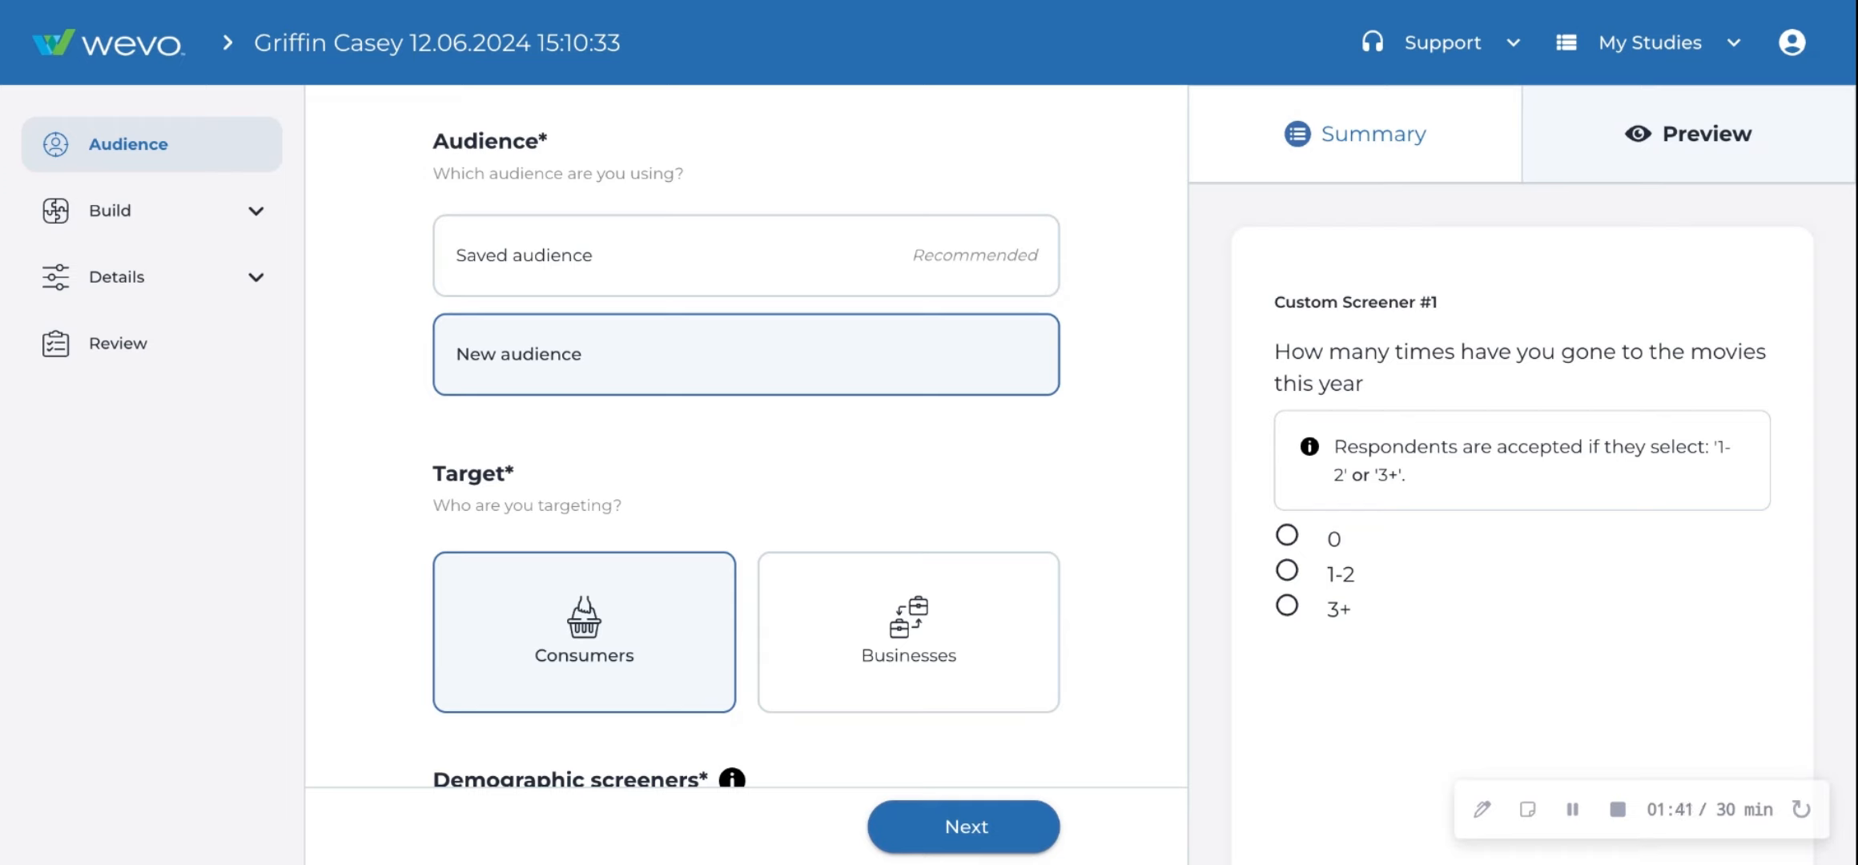
click(1471, 144)
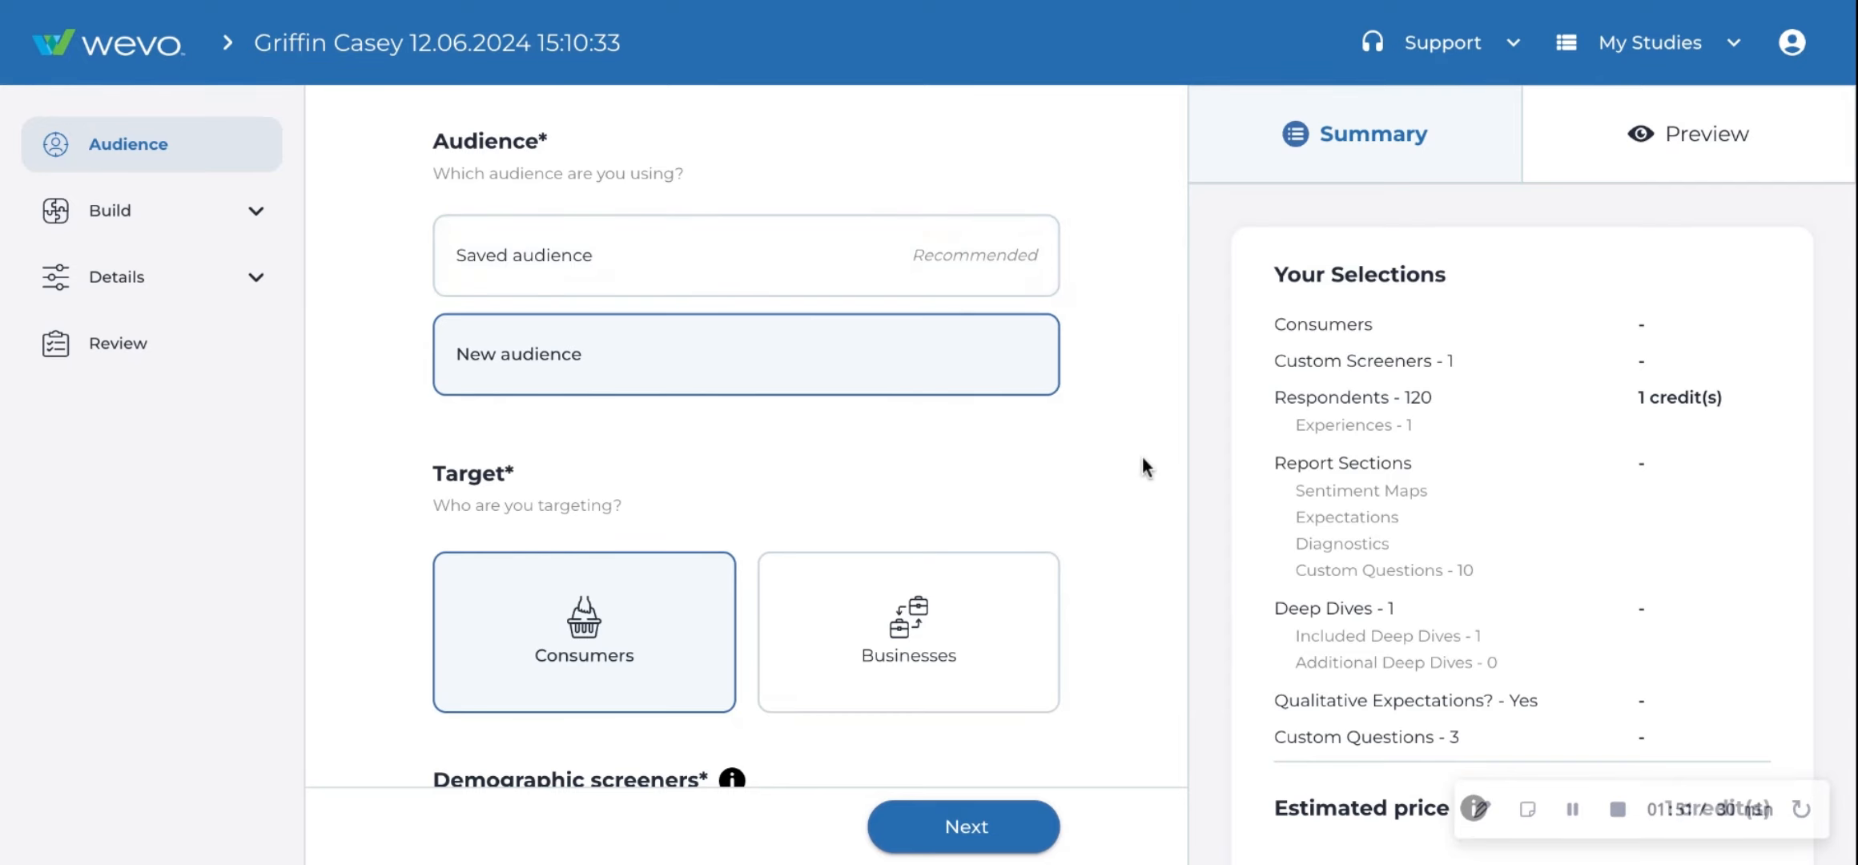
- Browse the saved audiences list, then switch back to a new audience
scroll(1146, 468, down, 1)
scroll(1146, 468, up, 1)
click(723, 245)
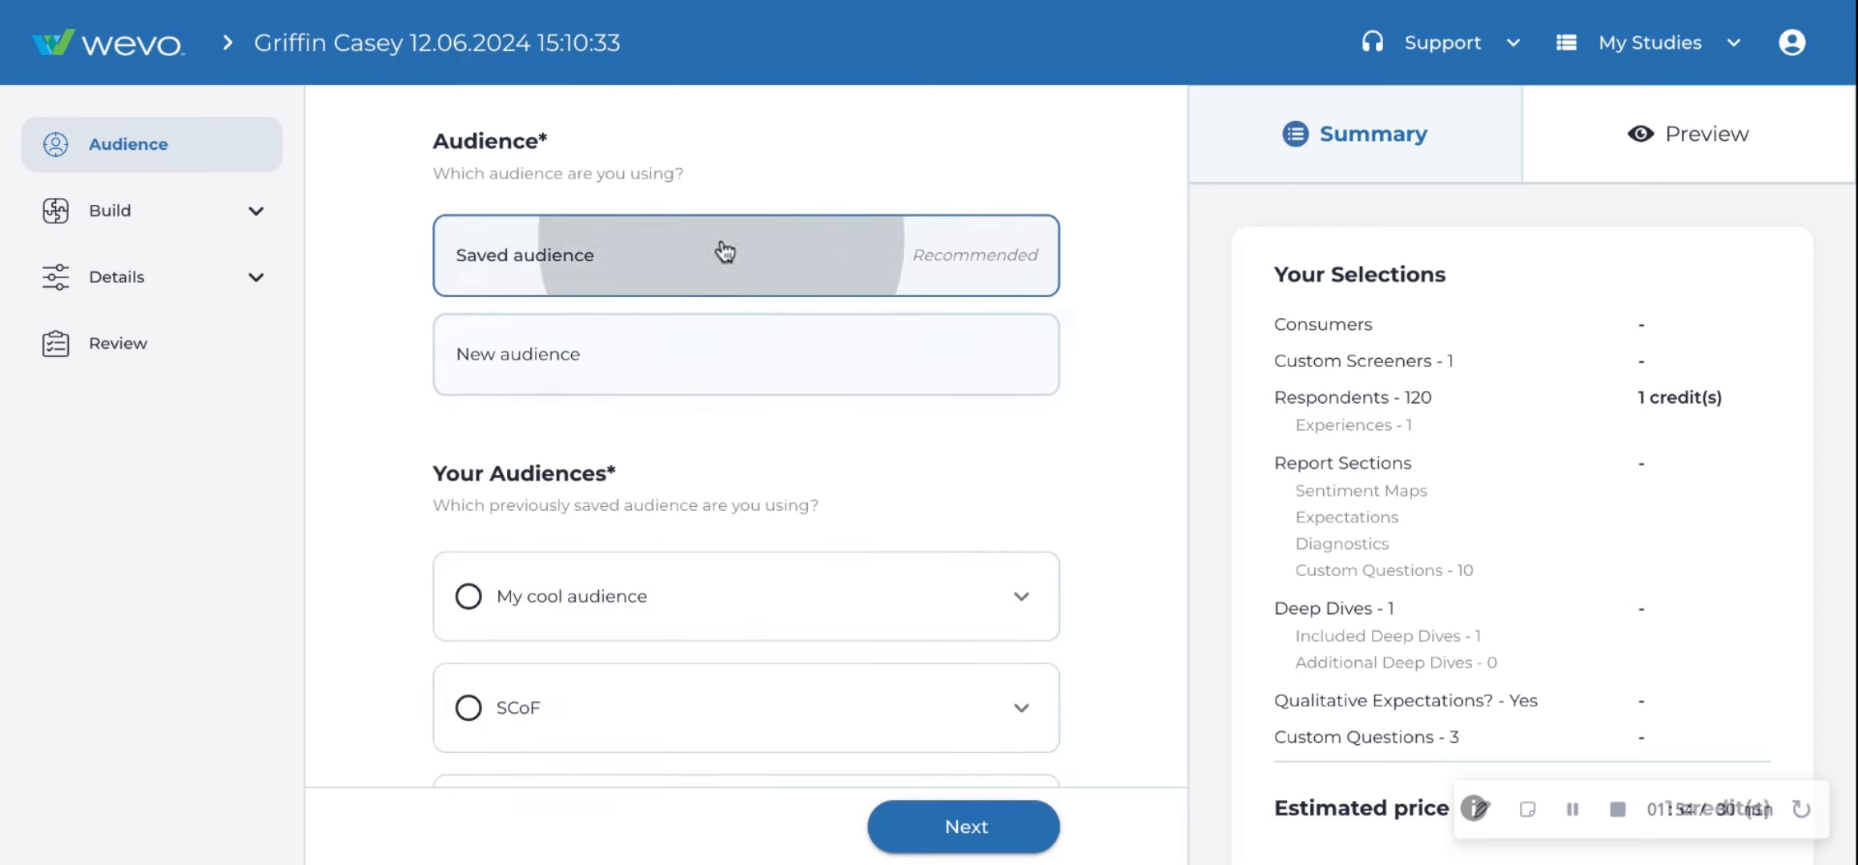
scroll(940, 534, down, 4)
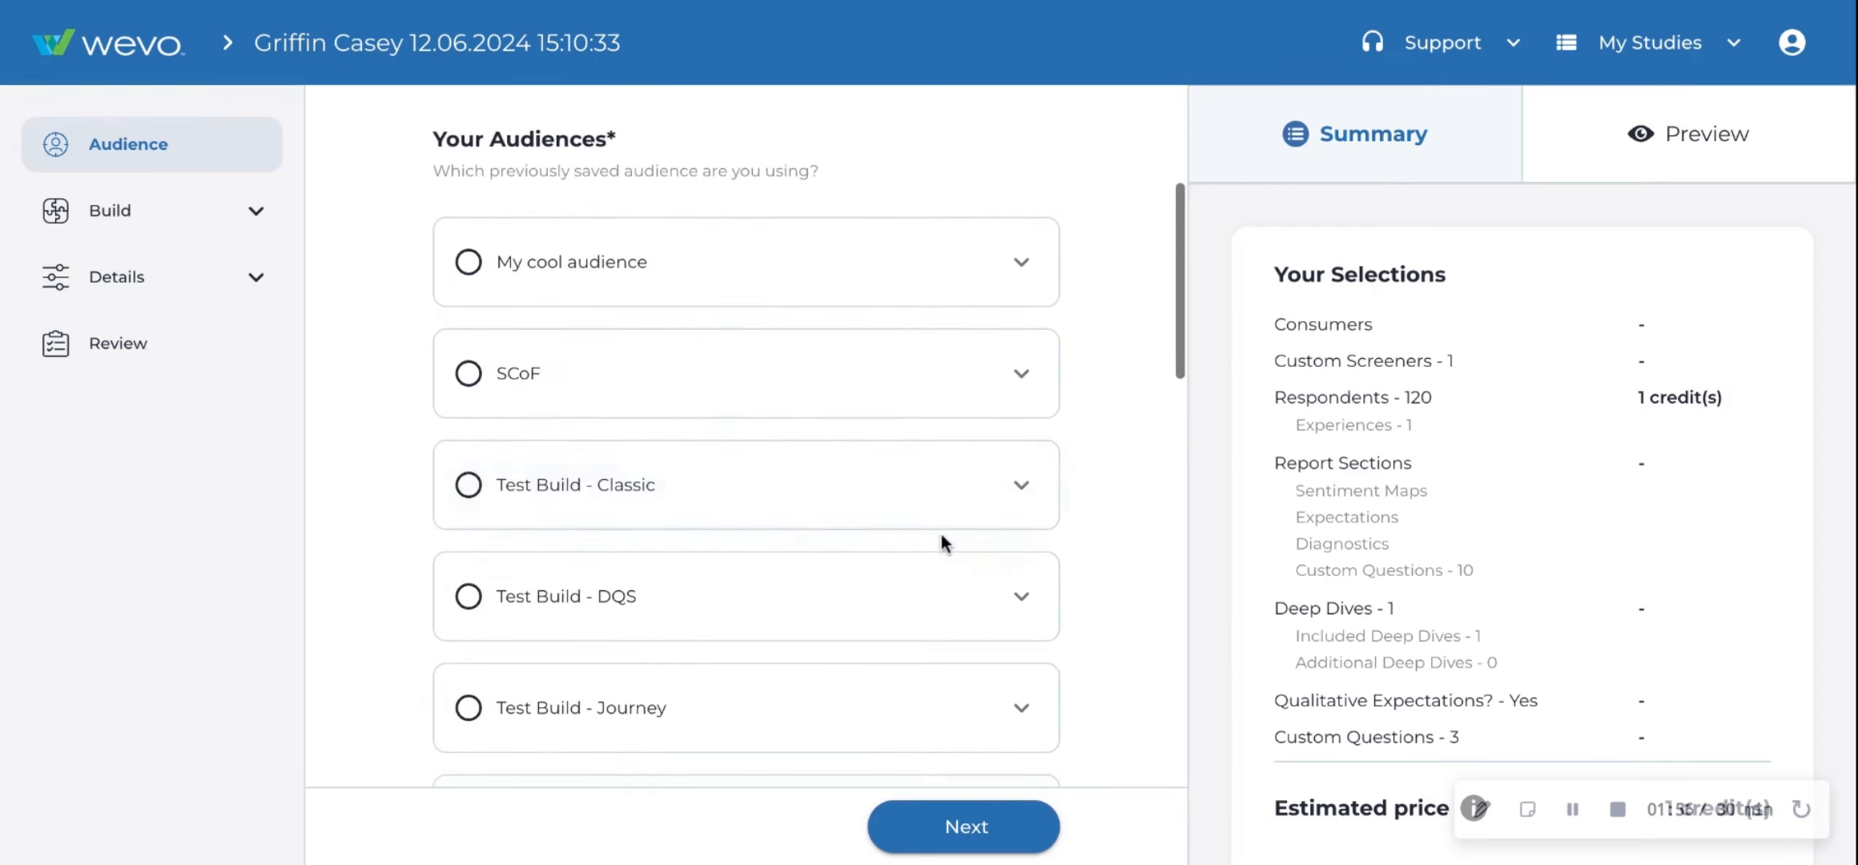
scroll(1105, 359, up, 5)
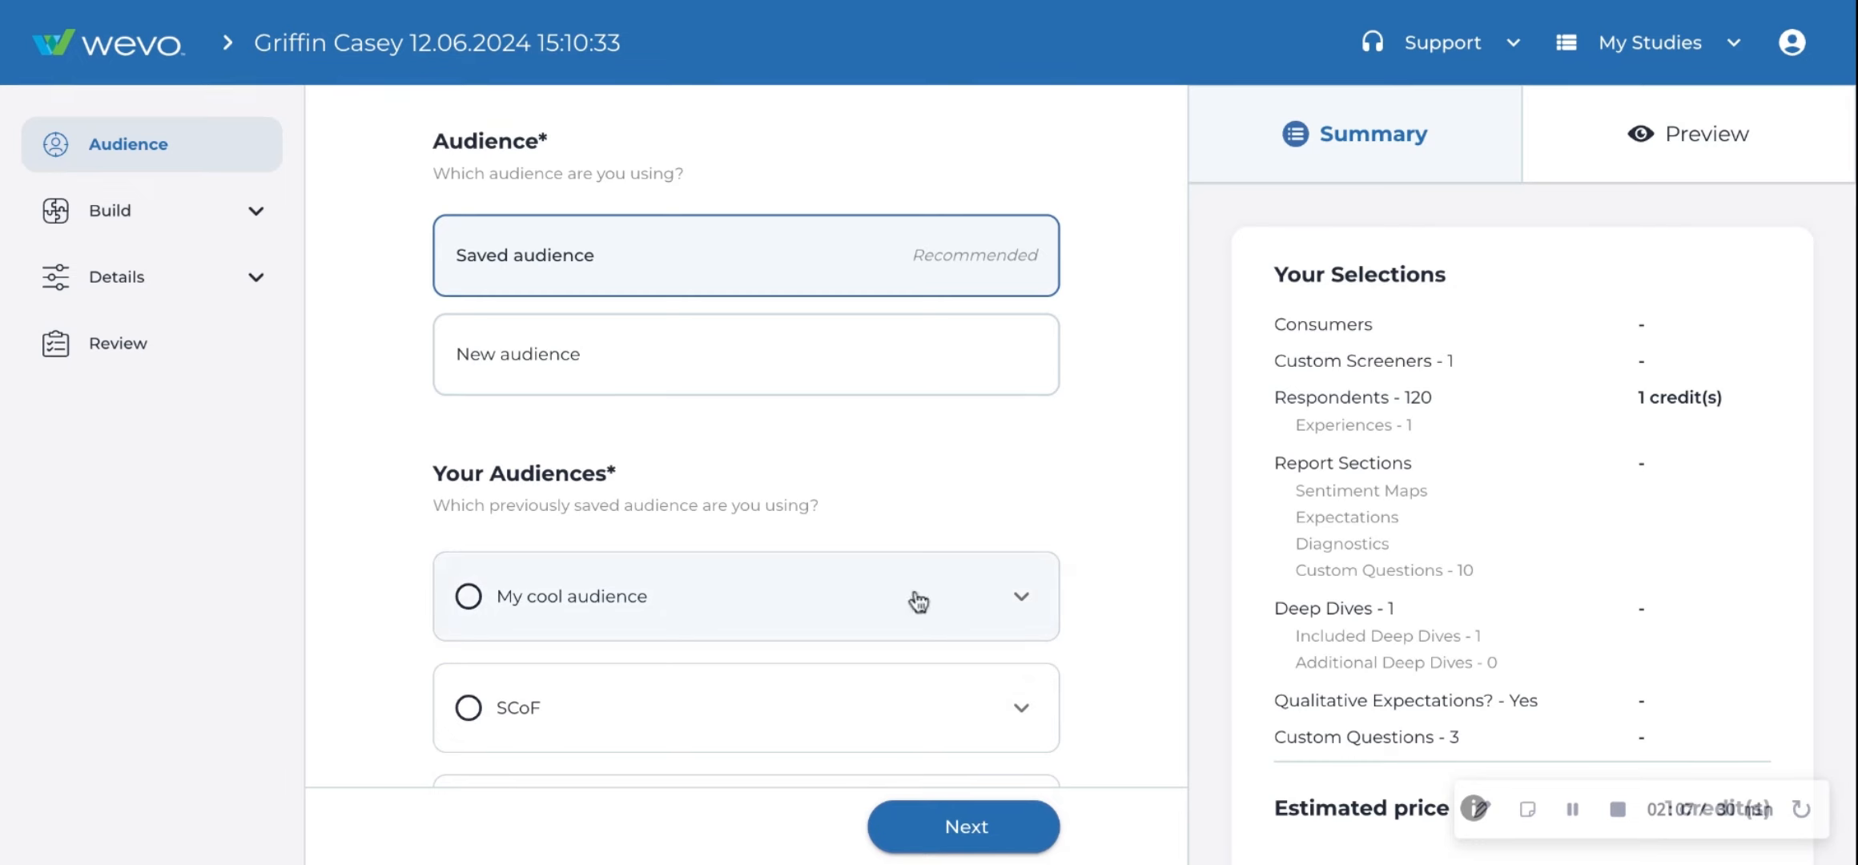
click(849, 357)
- Examine the customized demographic screener options for gender, age, income and education
scroll(830, 427, down, 5)
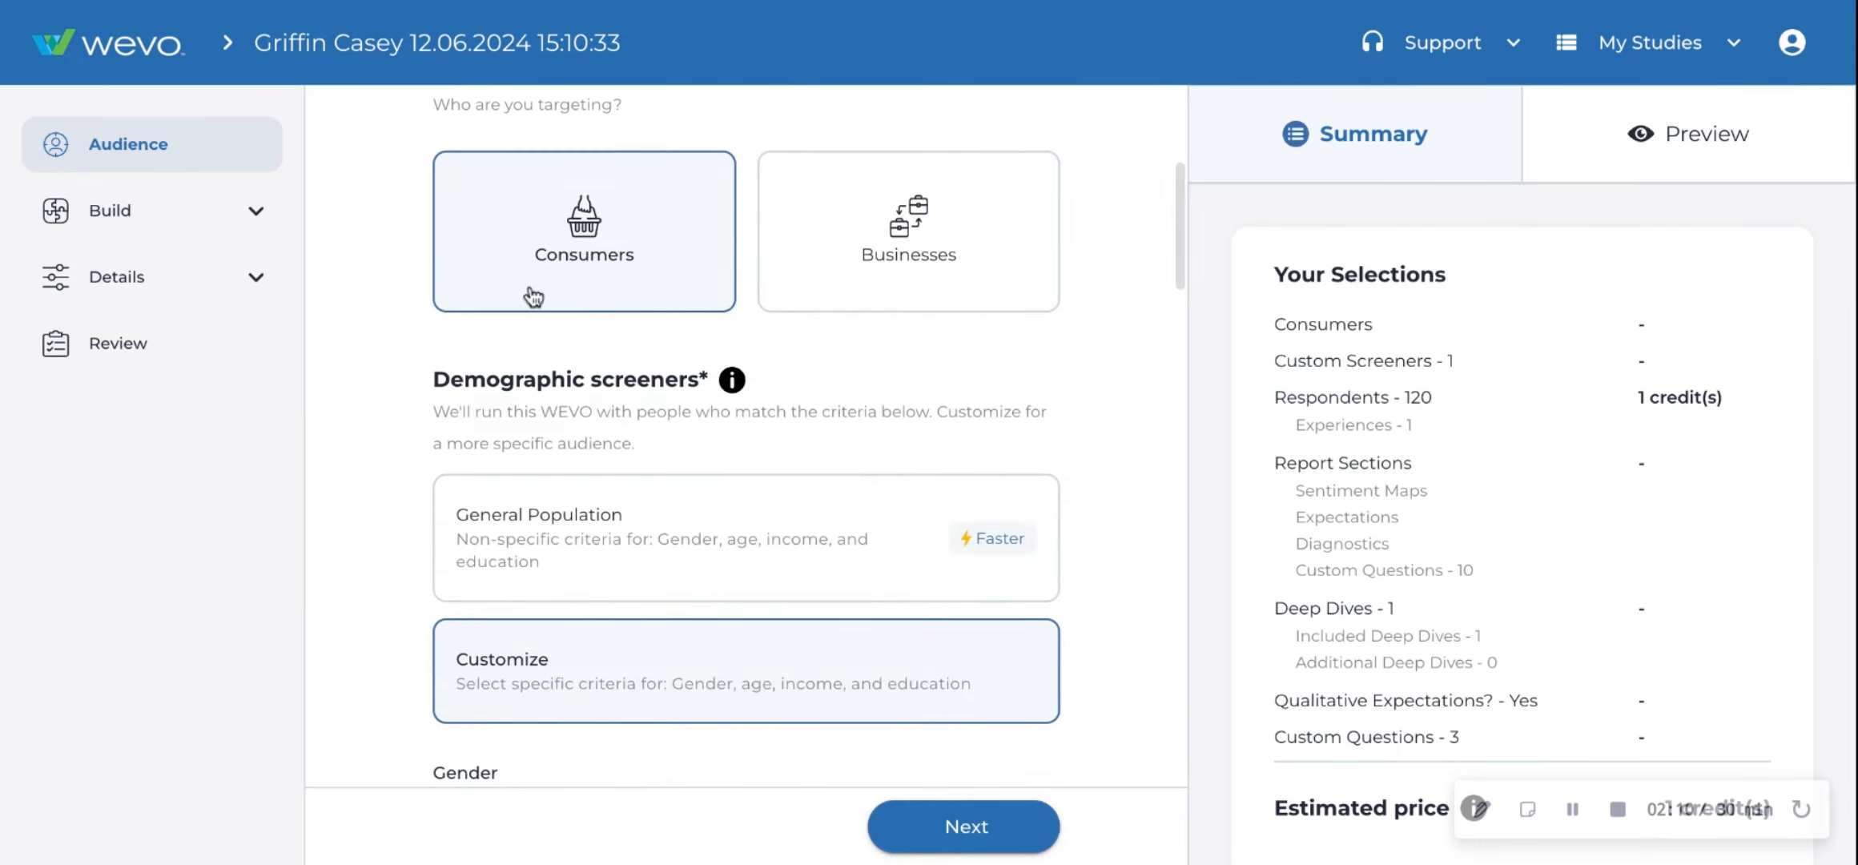
scroll(1024, 332, down, 4)
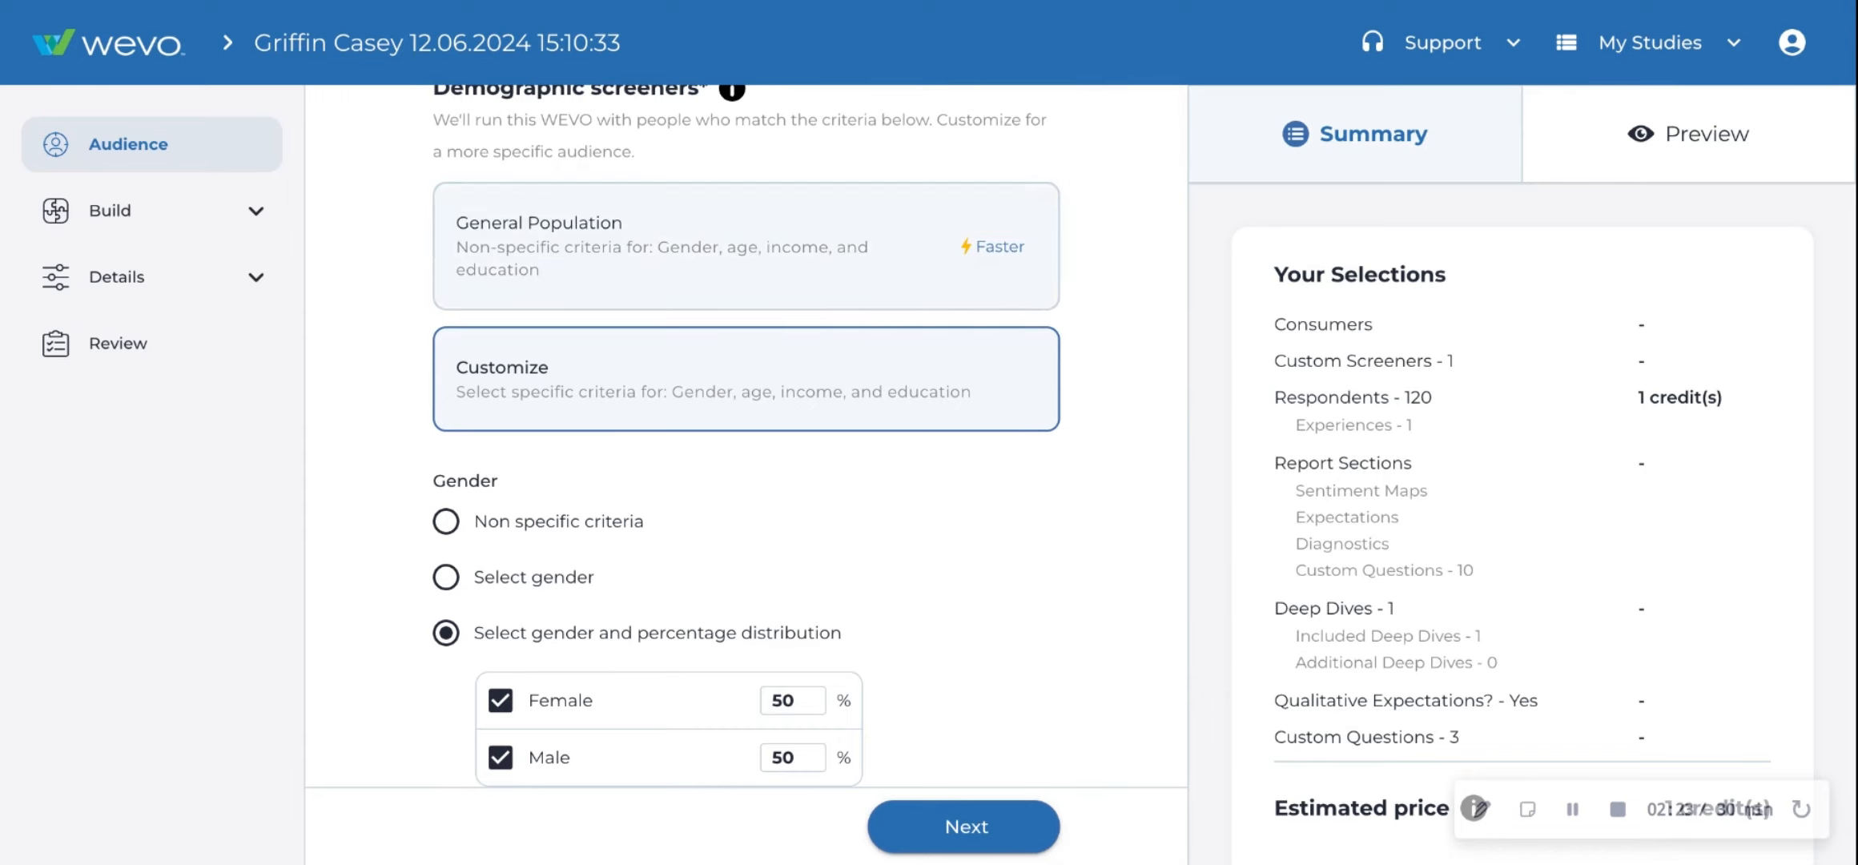
scroll(751, 386, down, 2)
scroll(751, 385, down, 2)
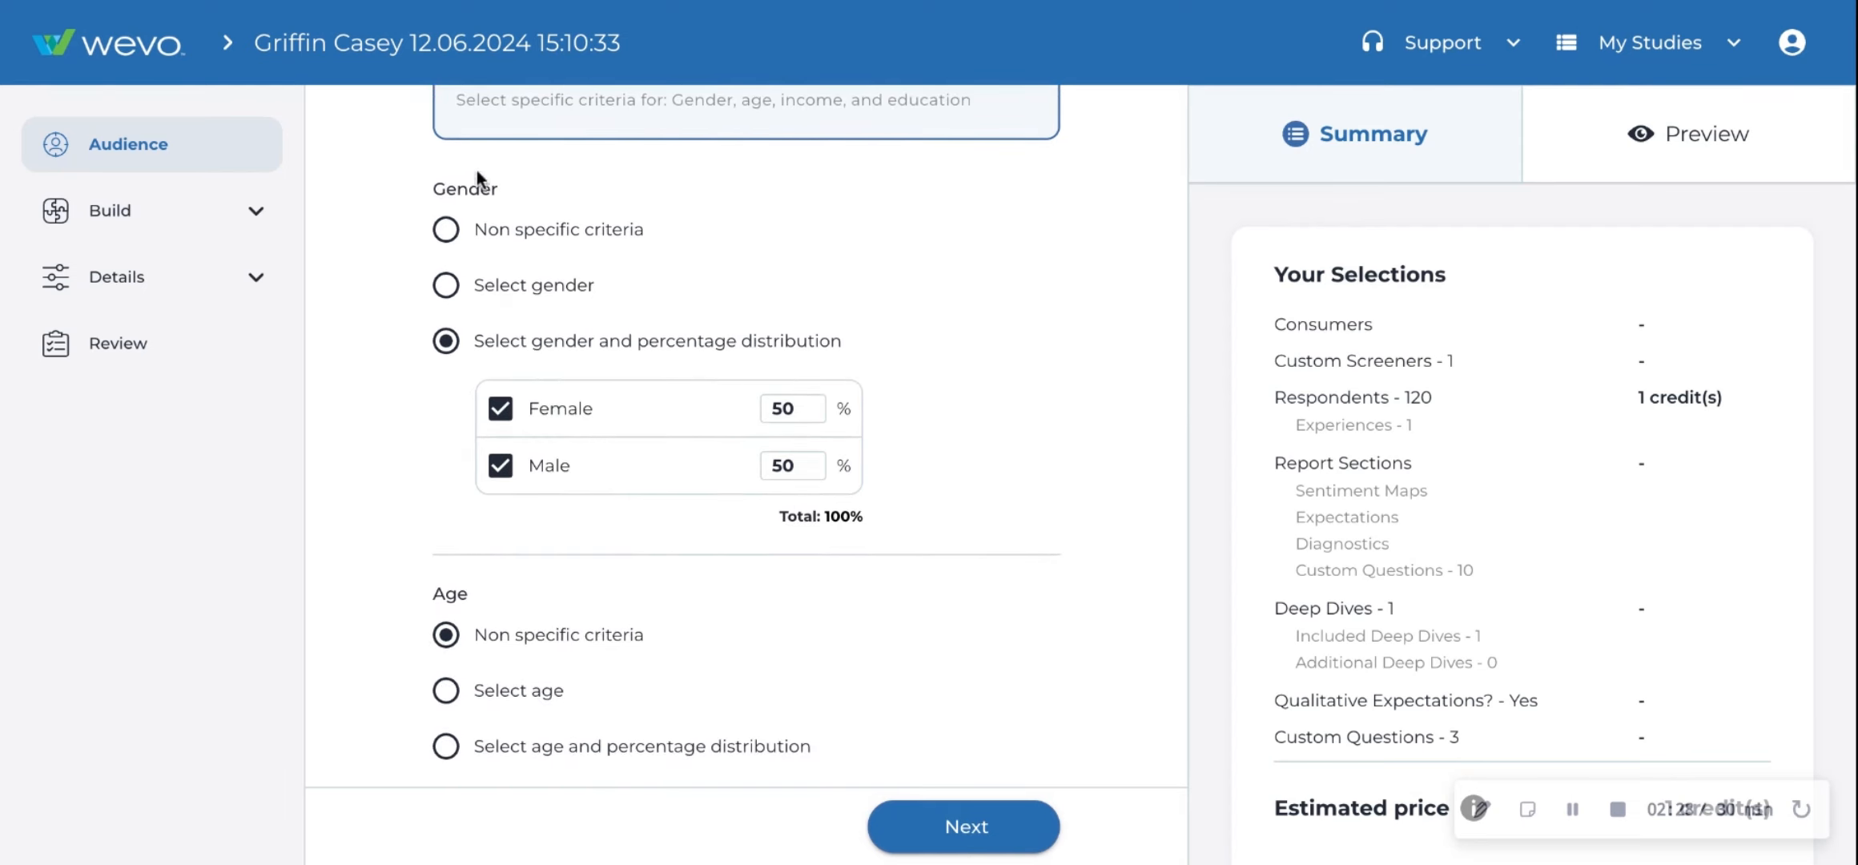
scroll(327, 472, down, 3)
scroll(519, 382, down, 4)
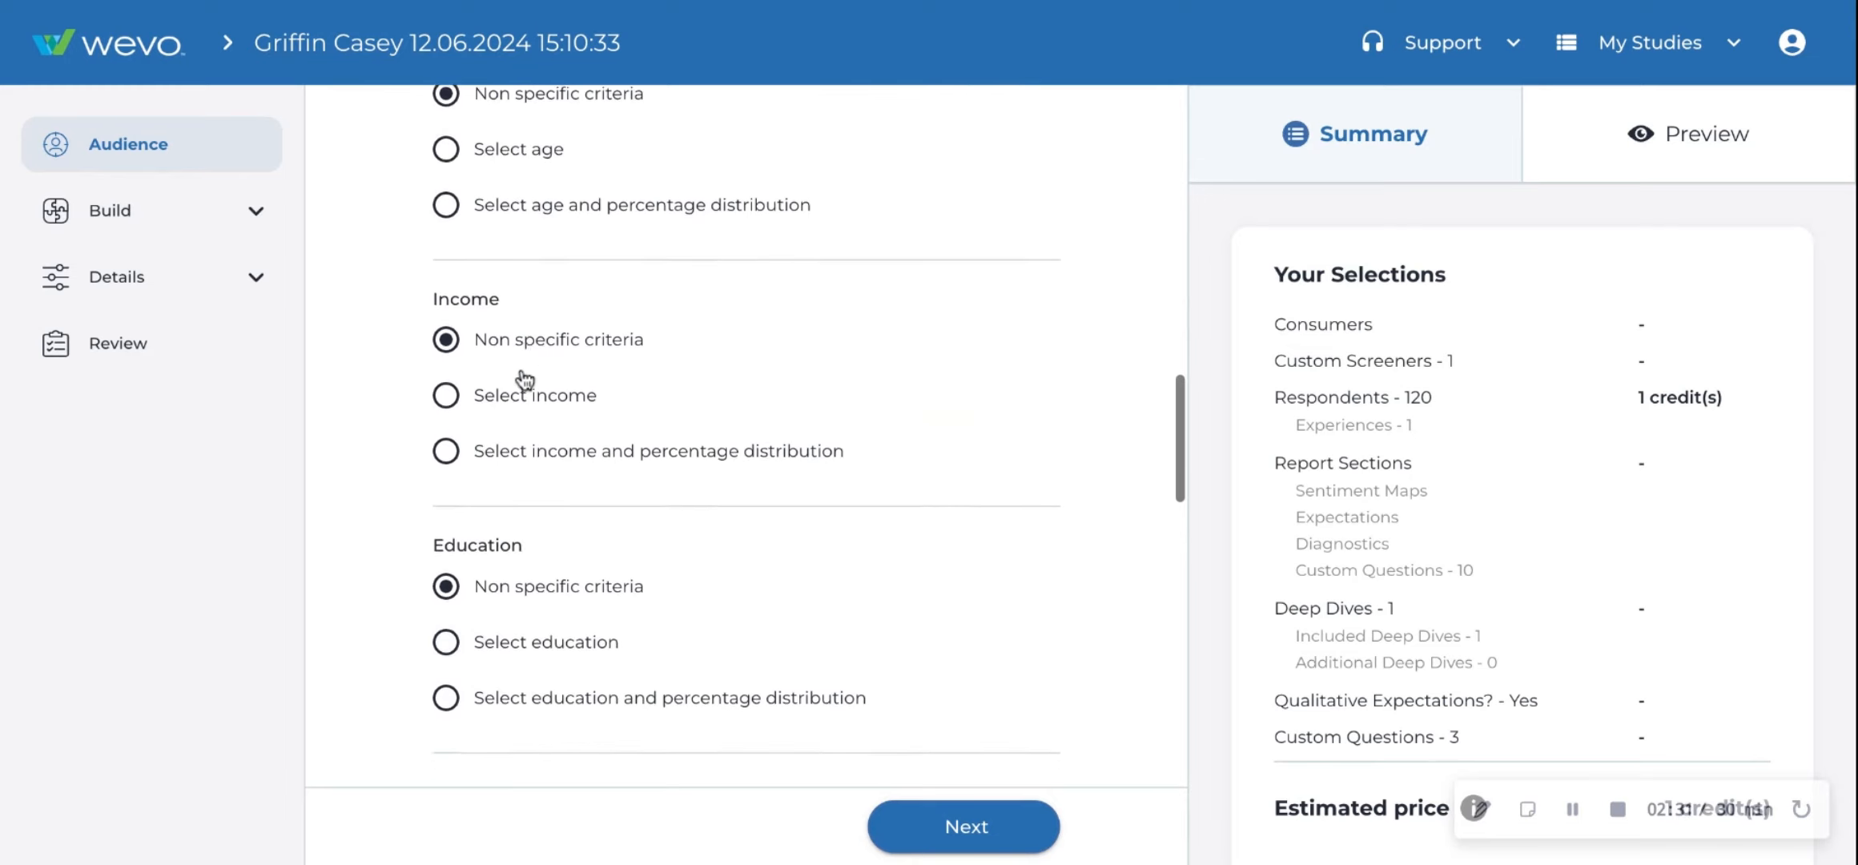
scroll(524, 379, up, 4)
scroll(524, 379, up, 3)
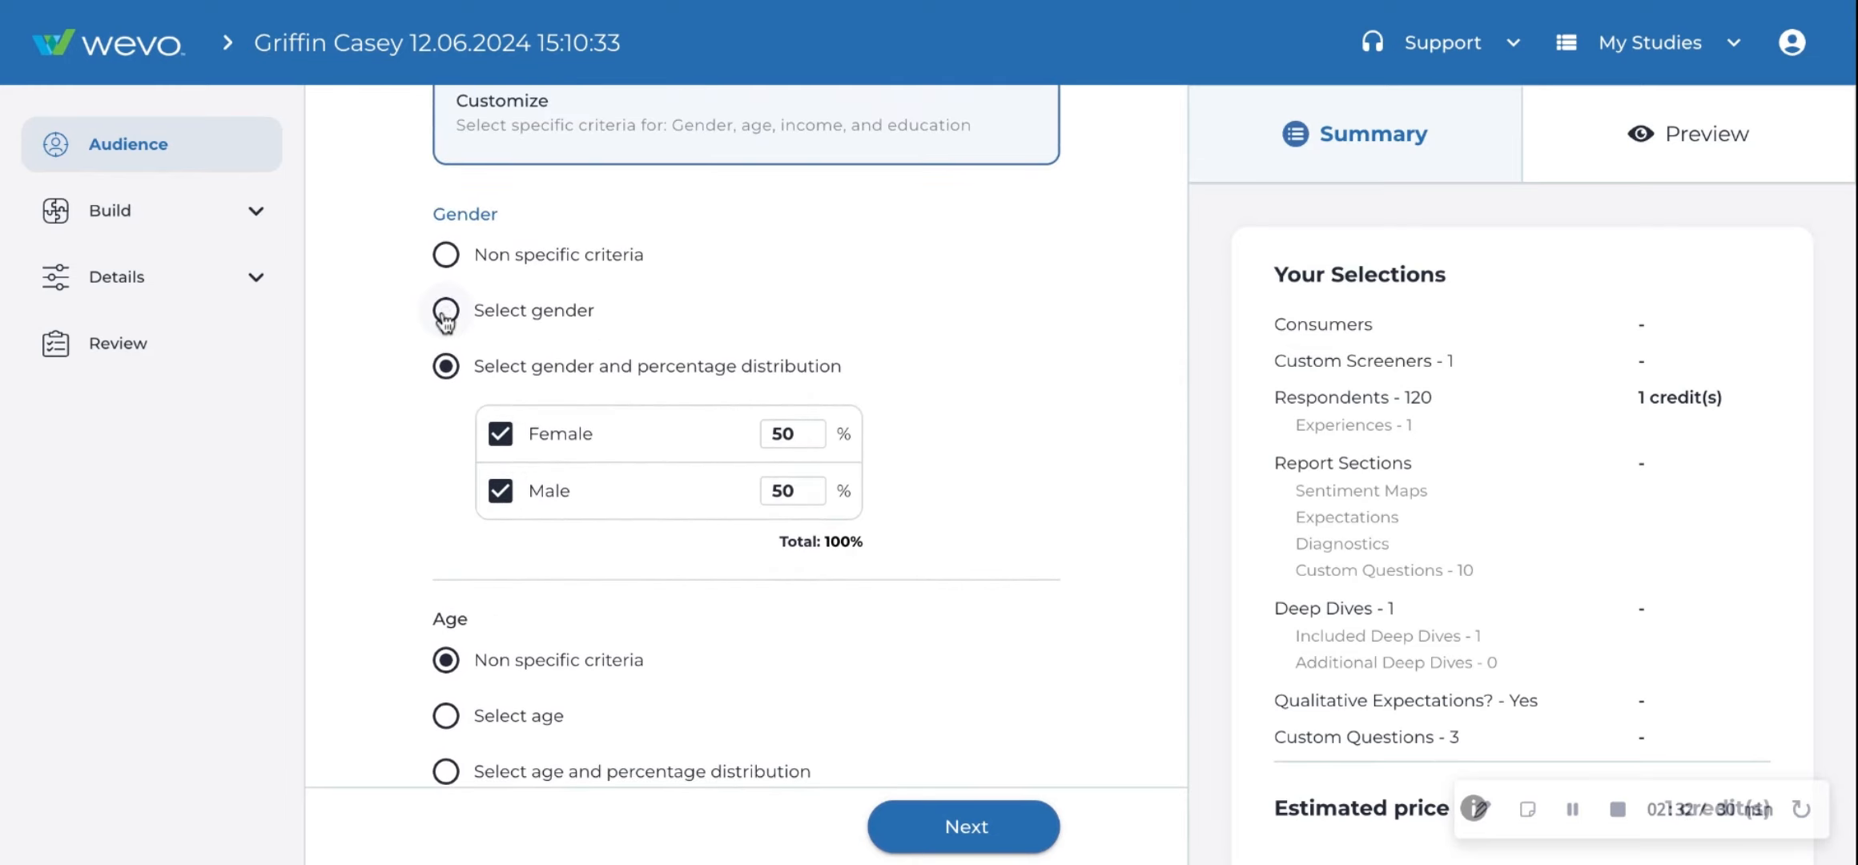
- Toggle the Gender screener between Select gender and gender with percentage distribution
click(447, 311)
click(446, 477)
scroll(745, 433, down, 15)
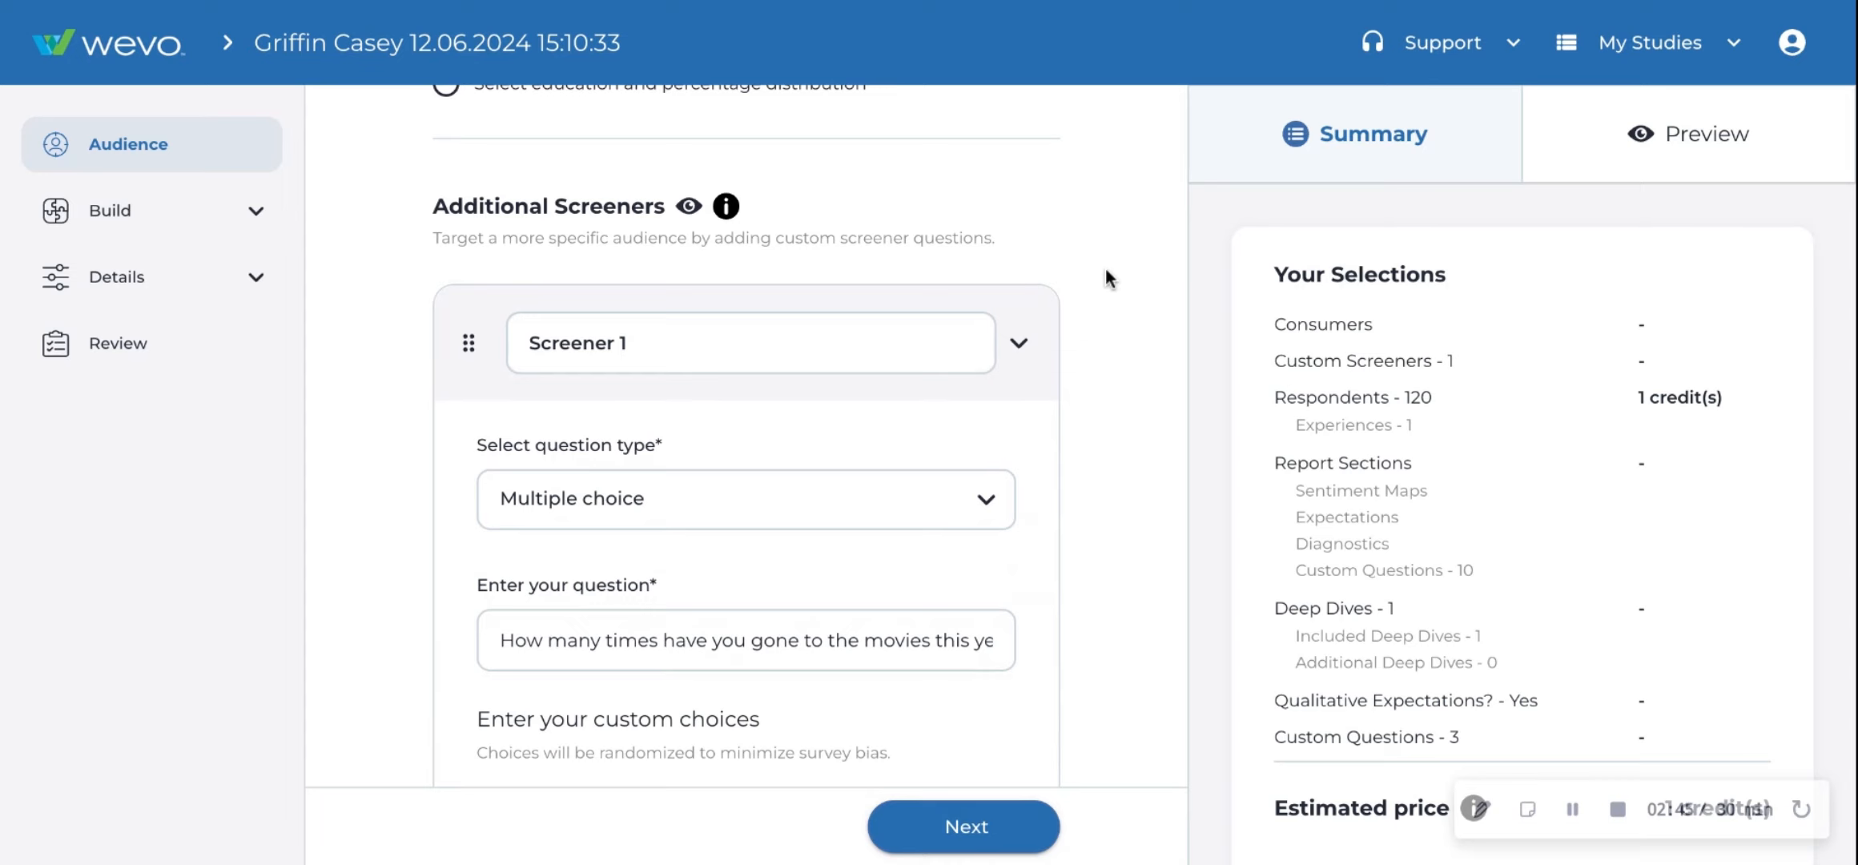
- Review Screener 1's multiple-choice question and choices, and check it in the preview
scroll(814, 345, down, 1)
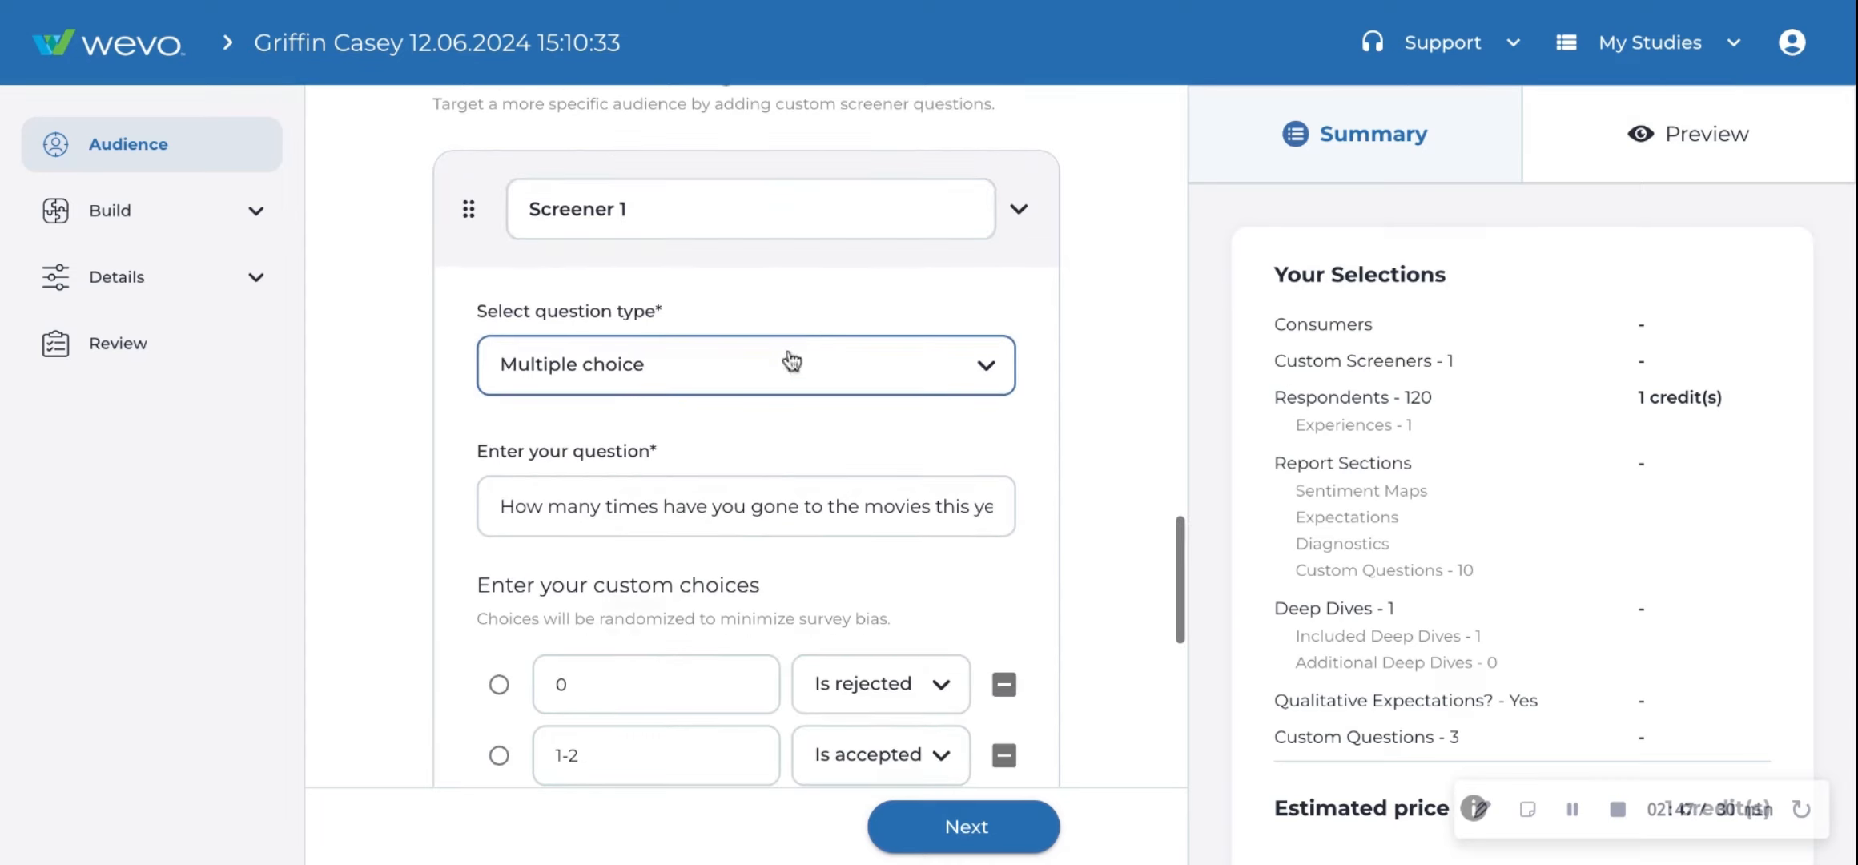
scroll(751, 377, down, 2)
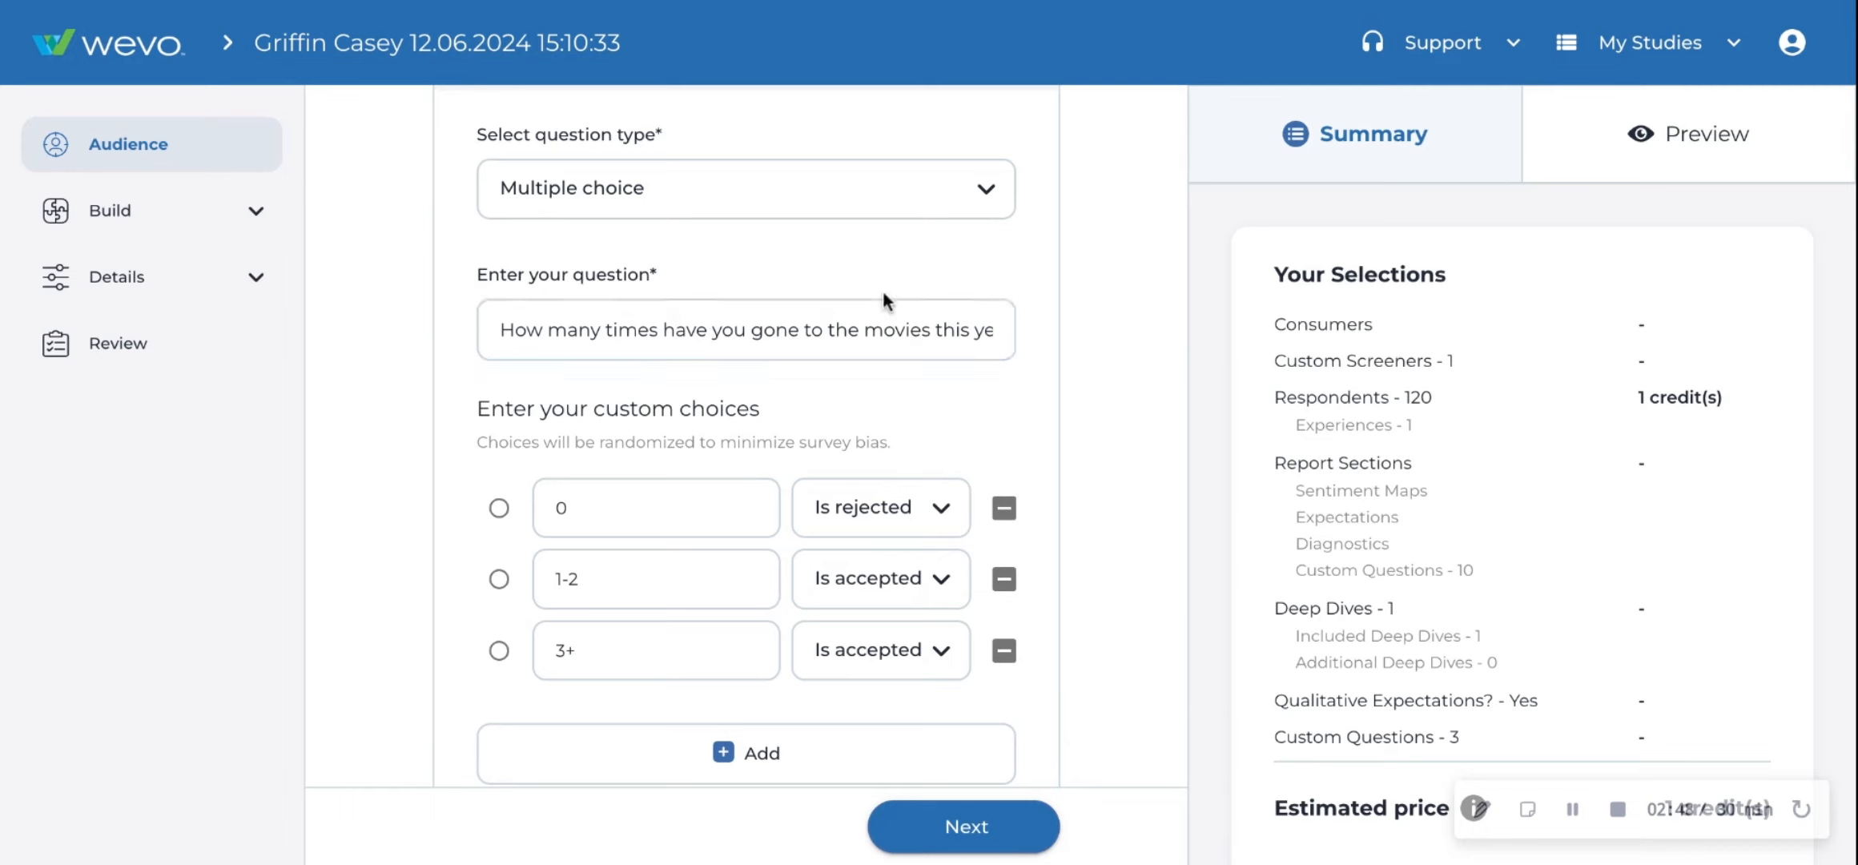
scroll(1073, 361, down, 2)
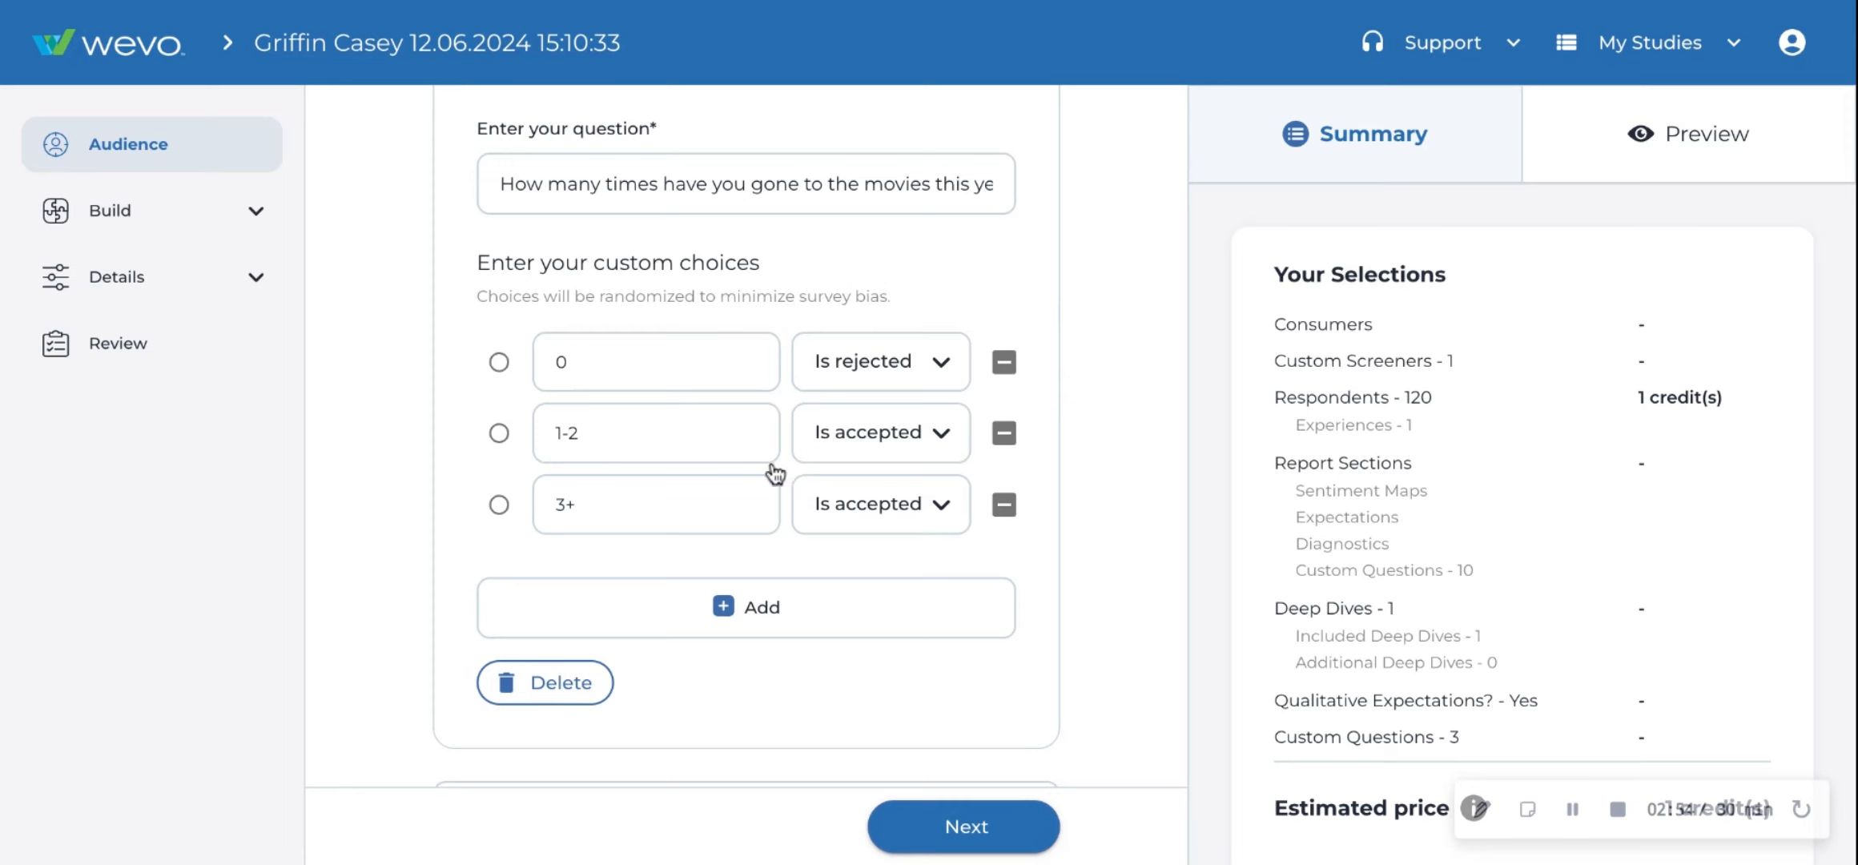
click(1746, 144)
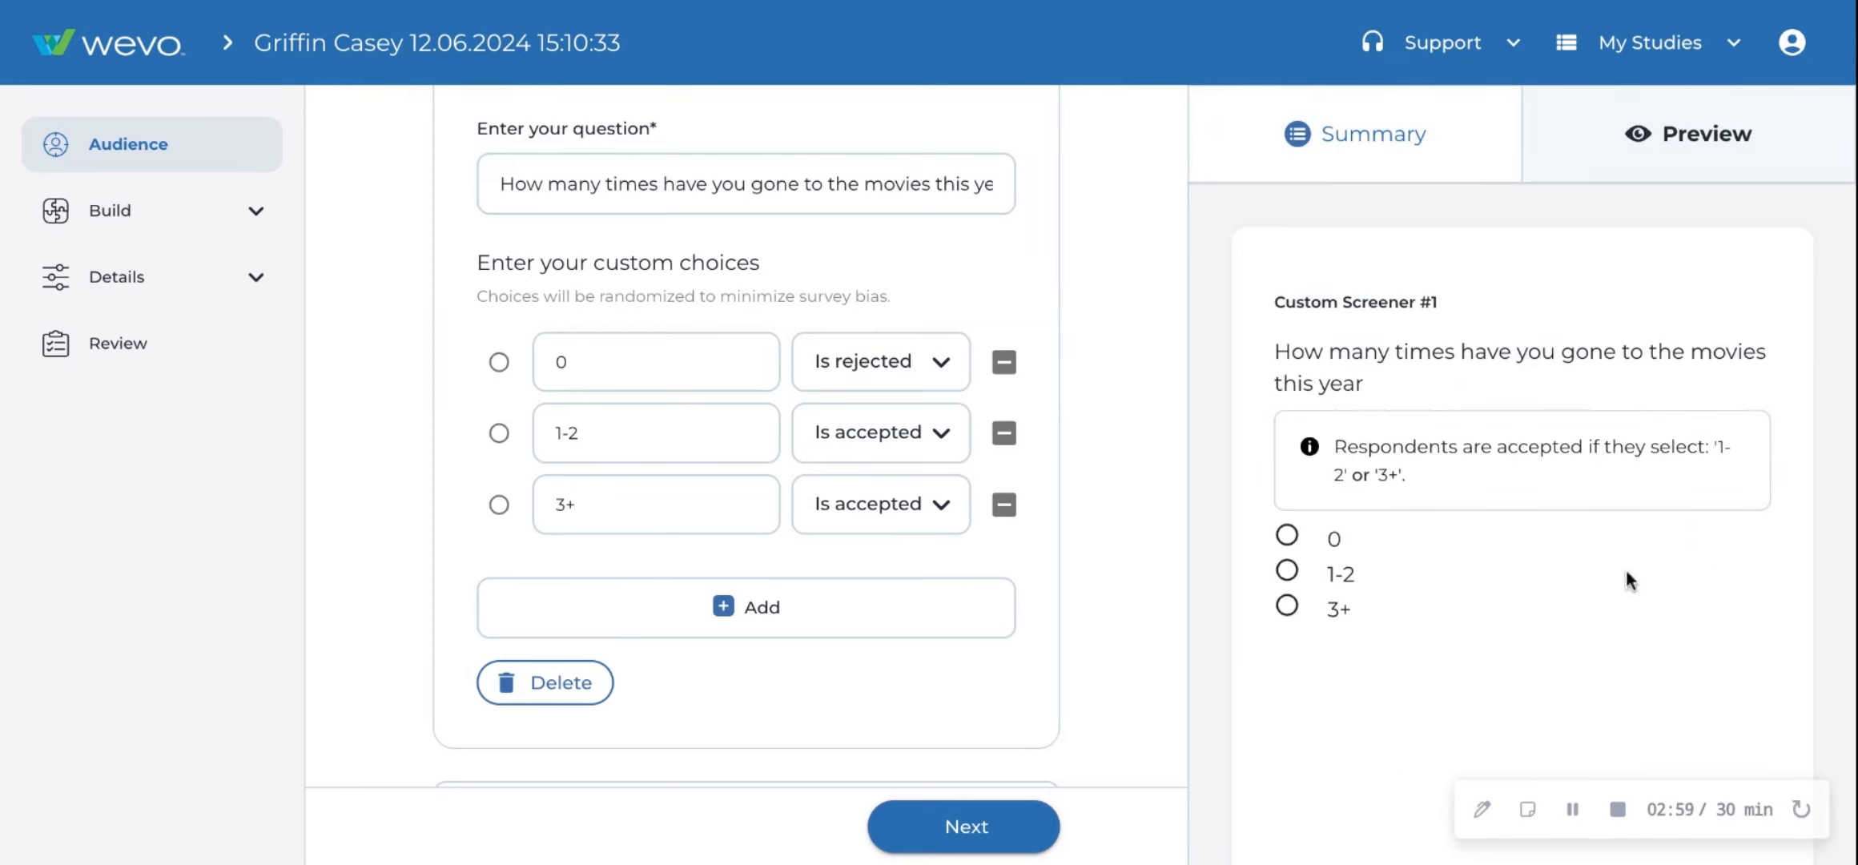
click(1460, 150)
- Enable Other screening criteria and enter Geo-UK as the extra audience detail
scroll(937, 468, down, 5)
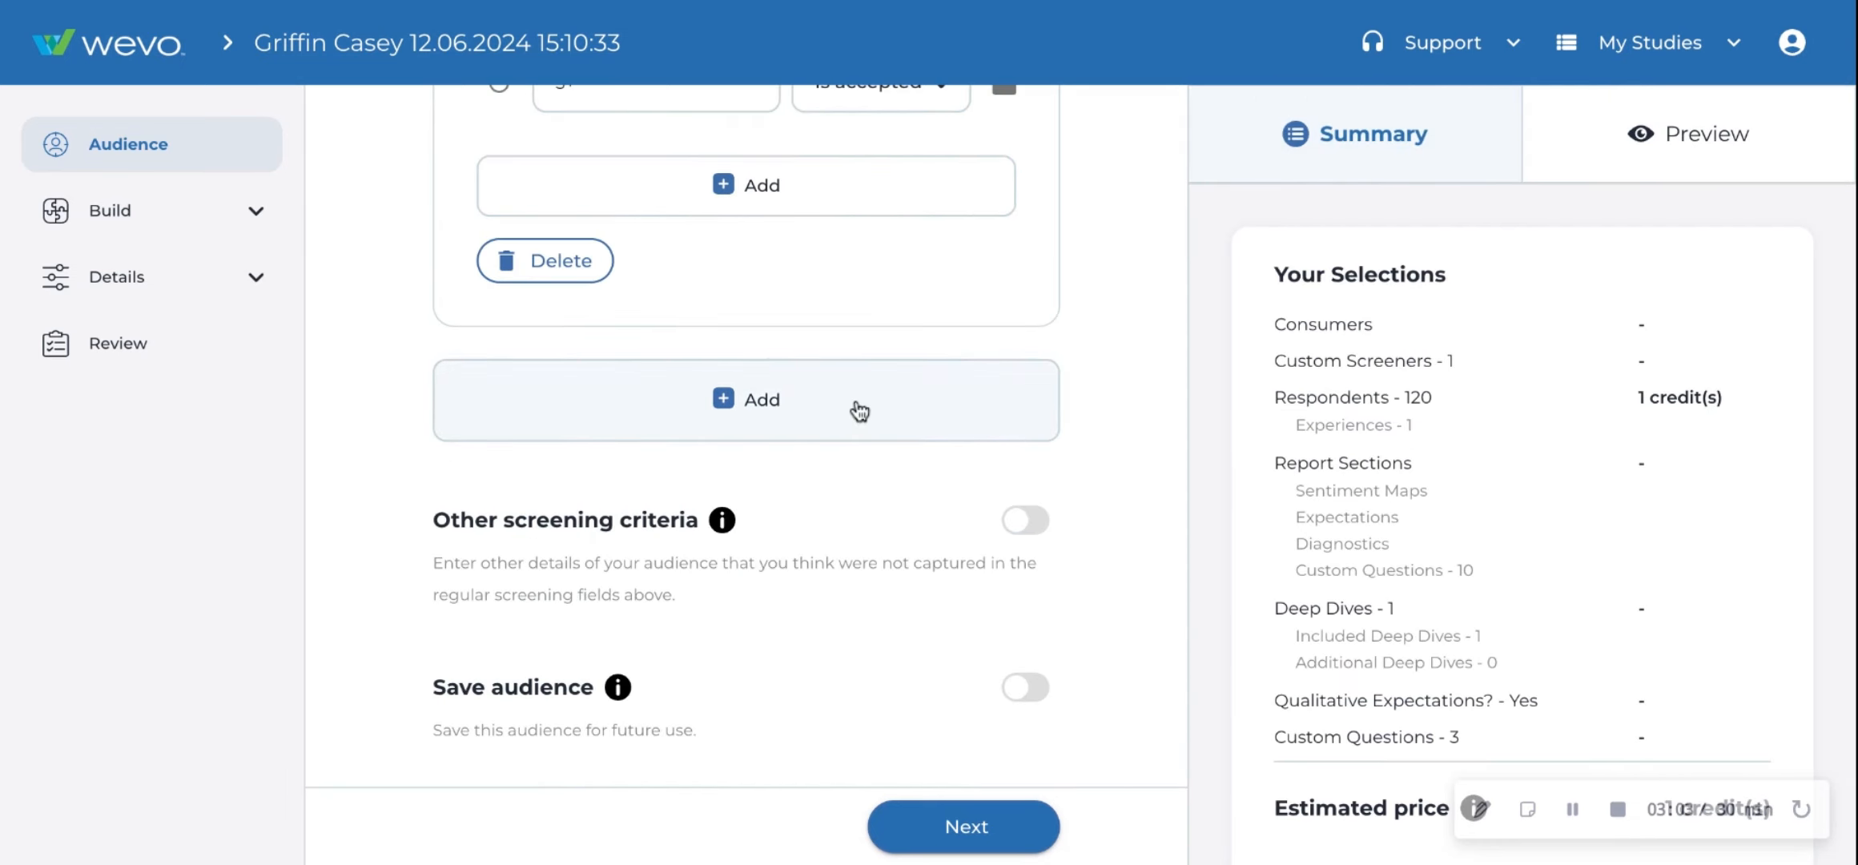
click(1033, 525)
scroll(1106, 493, down, 2)
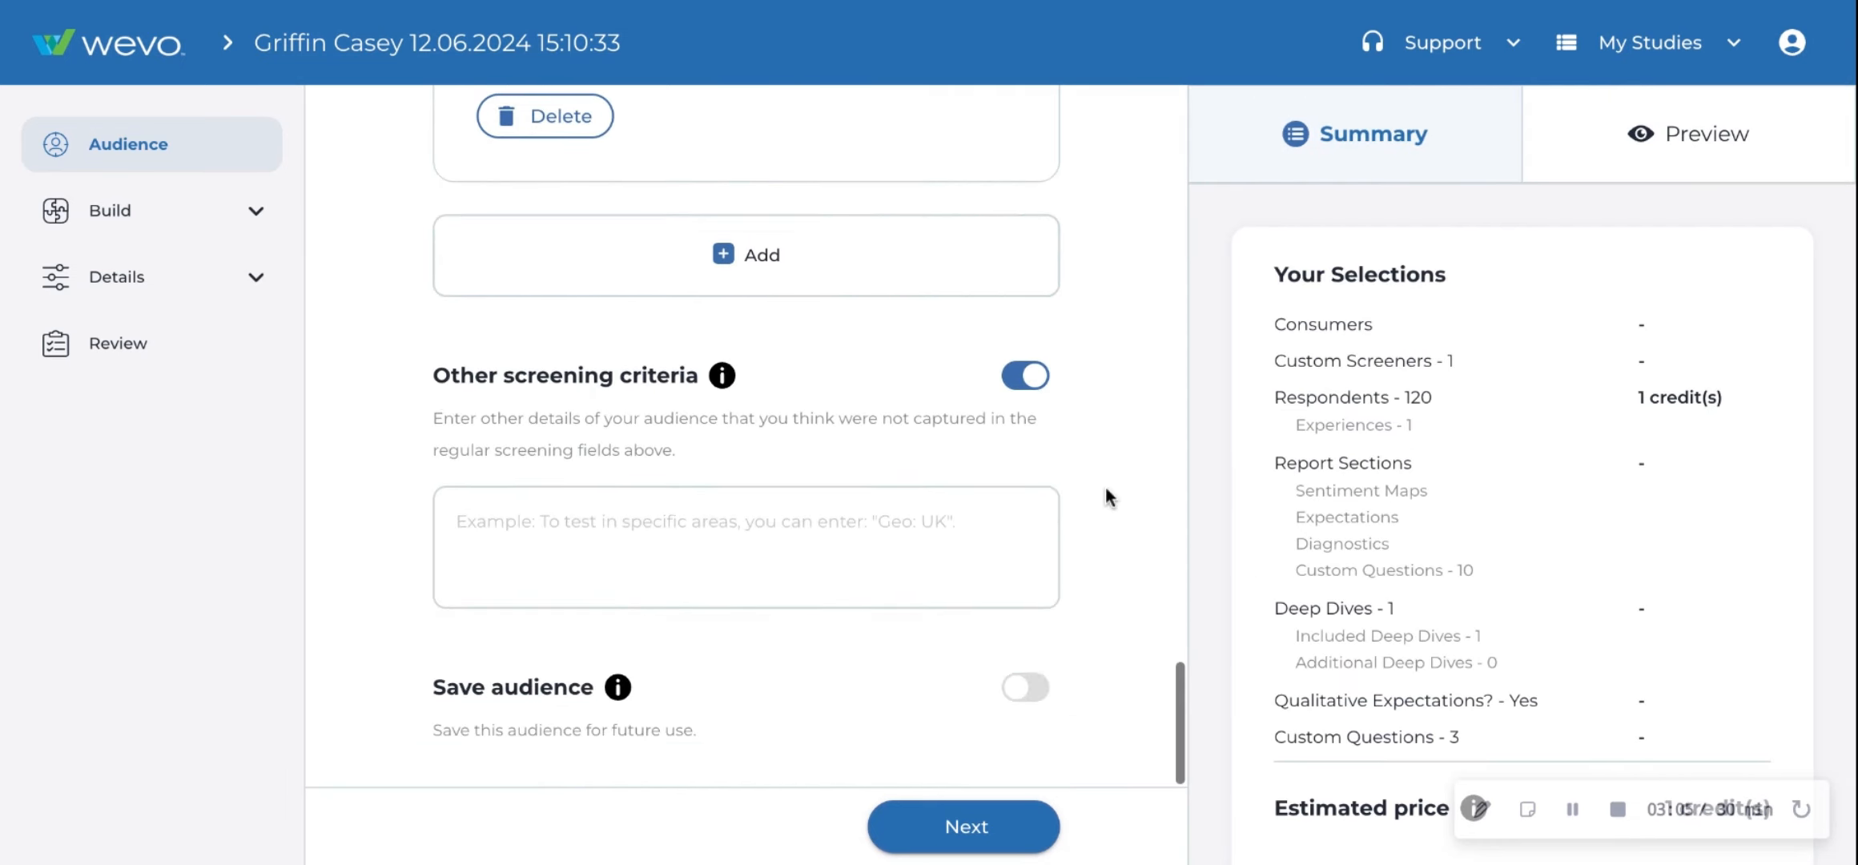
click(971, 528)
text(G)
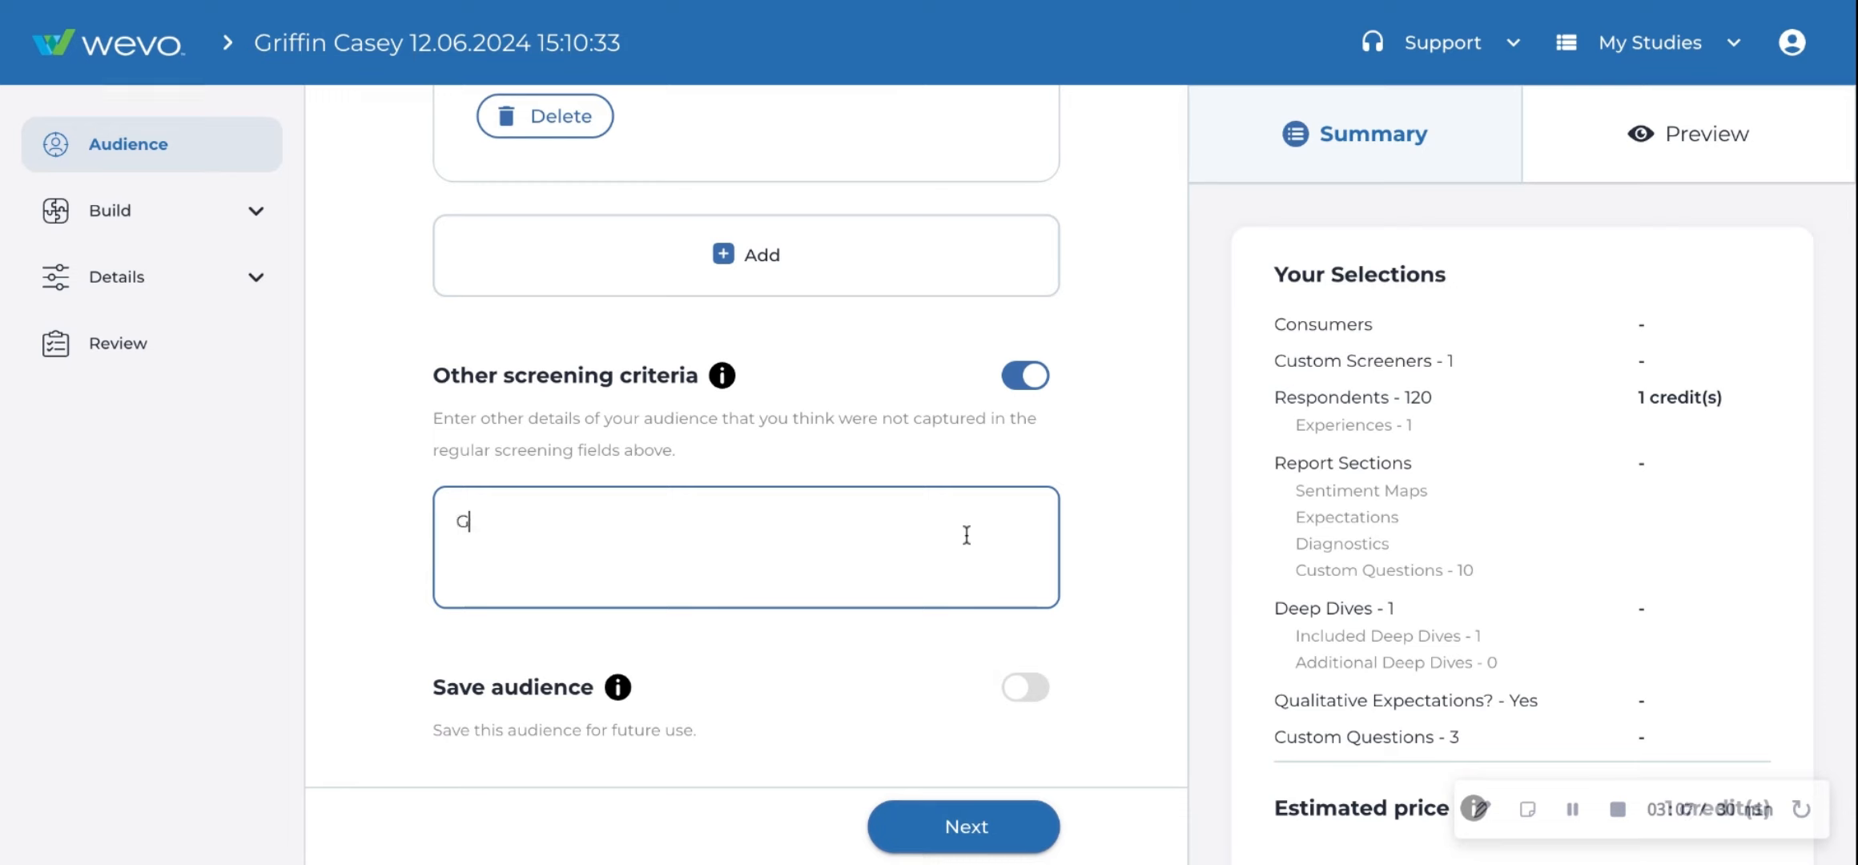
text(eo-UK)
- Read the preview's note about other screening criteria, then return to the summary
click(1130, 513)
click(963, 507)
click(1674, 148)
drag(1755, 427, 1223, 204)
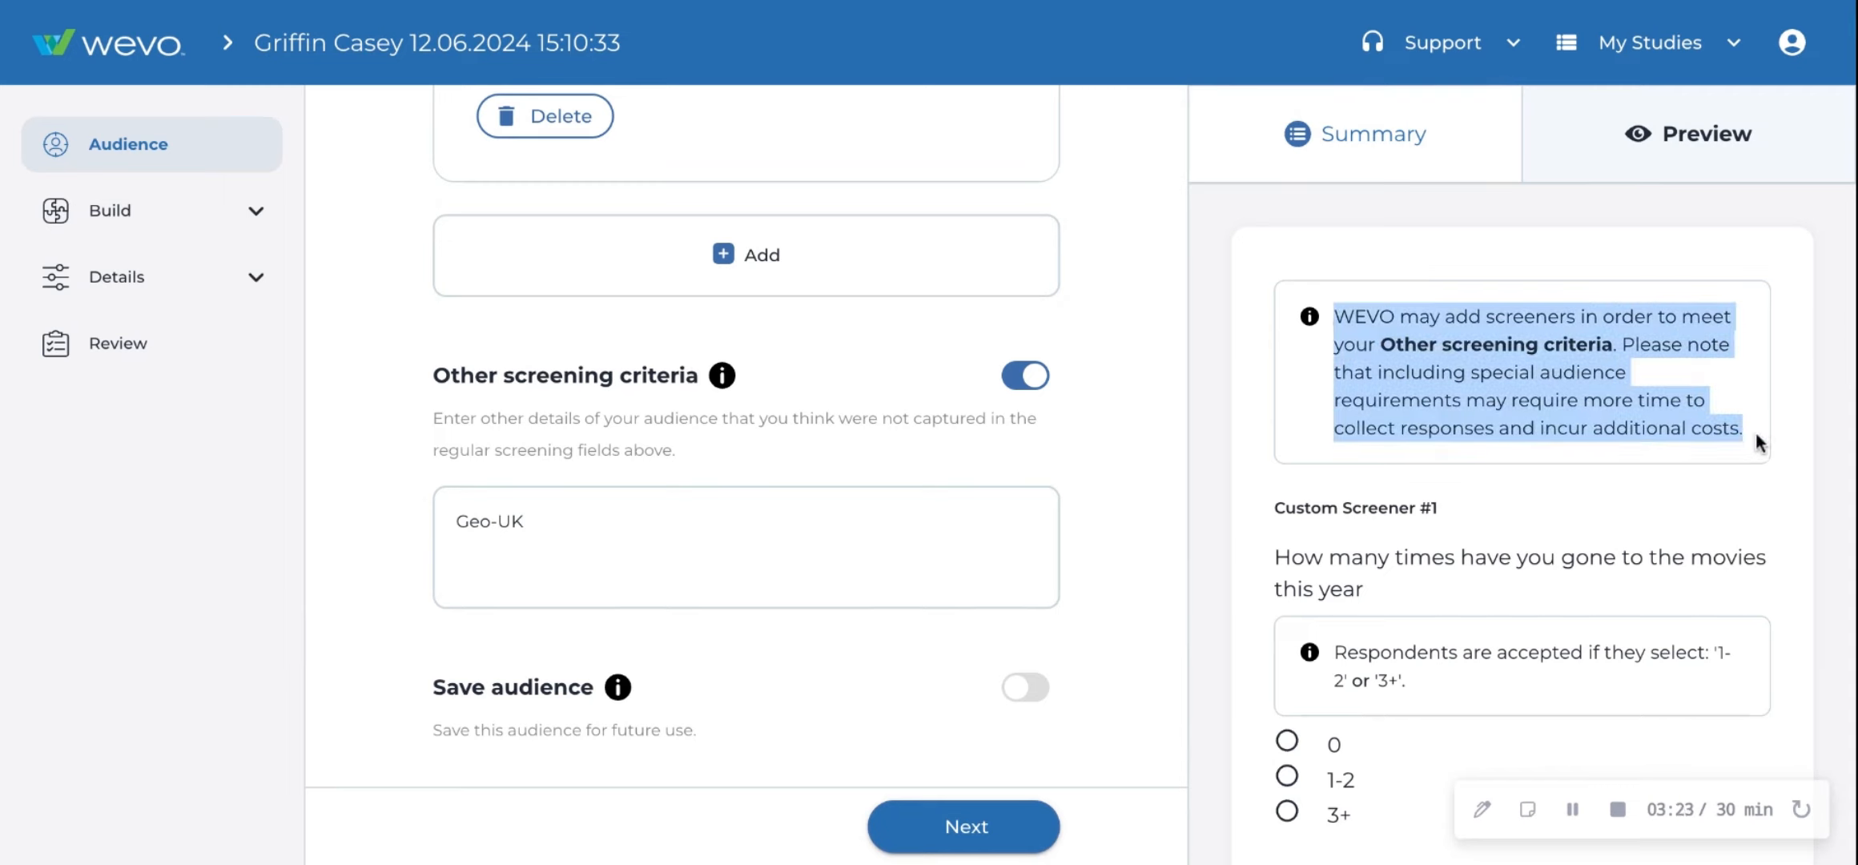
click(1217, 202)
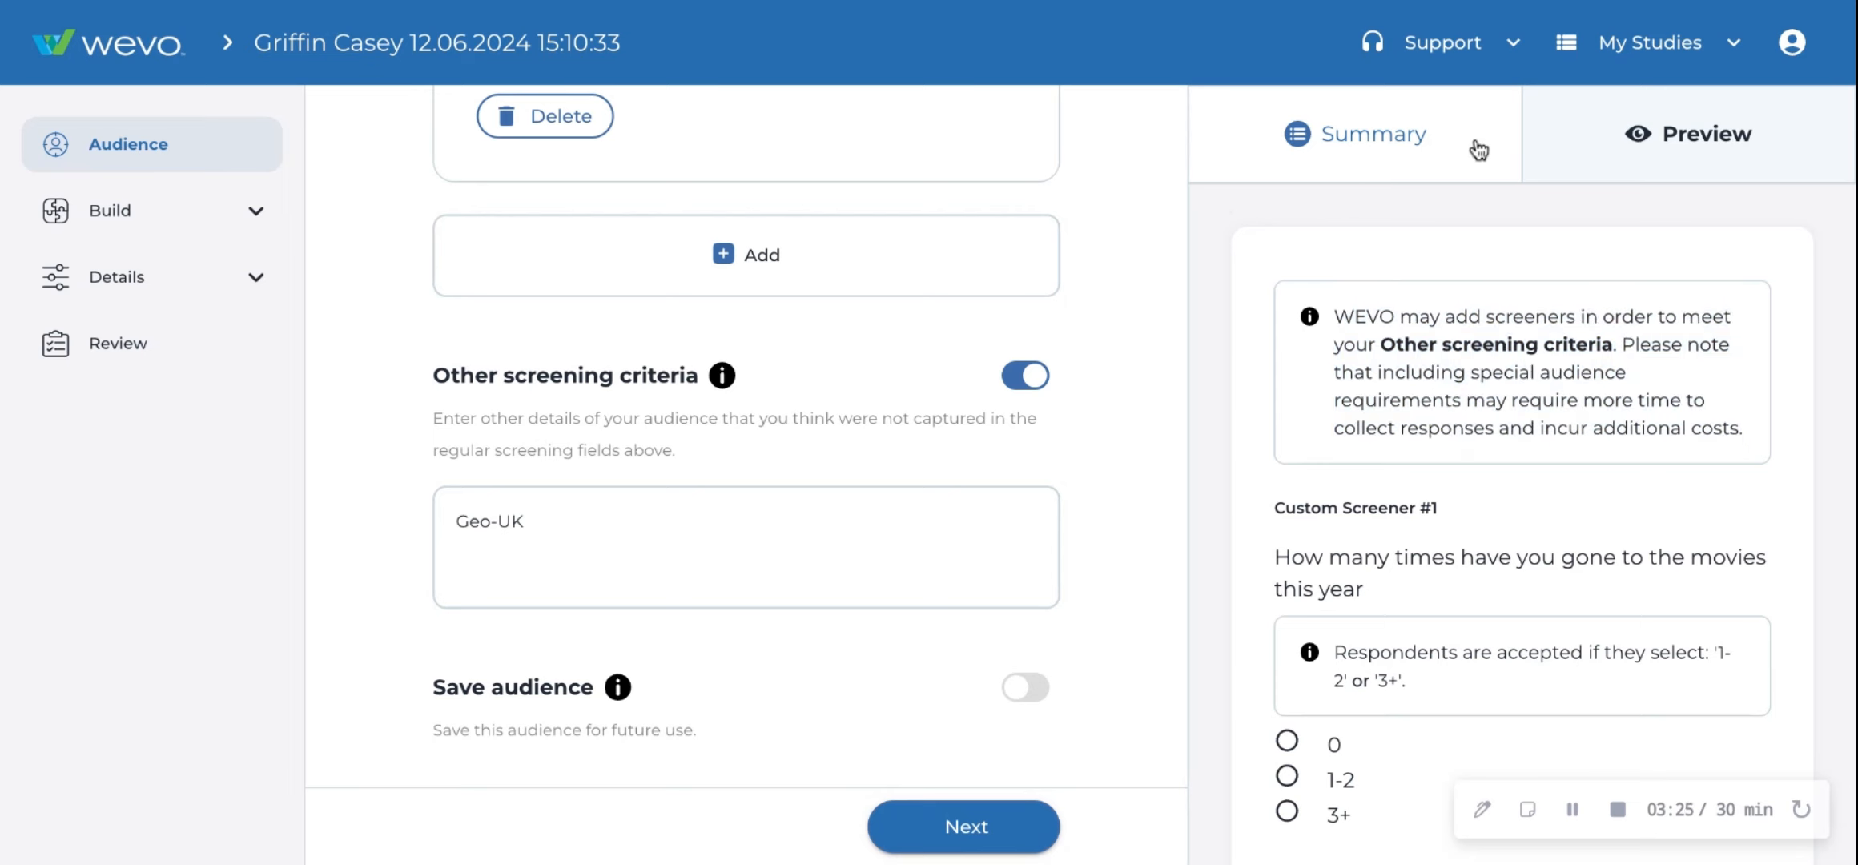
click(1481, 154)
- Clear the text from the other screening criteria field
click(569, 580)
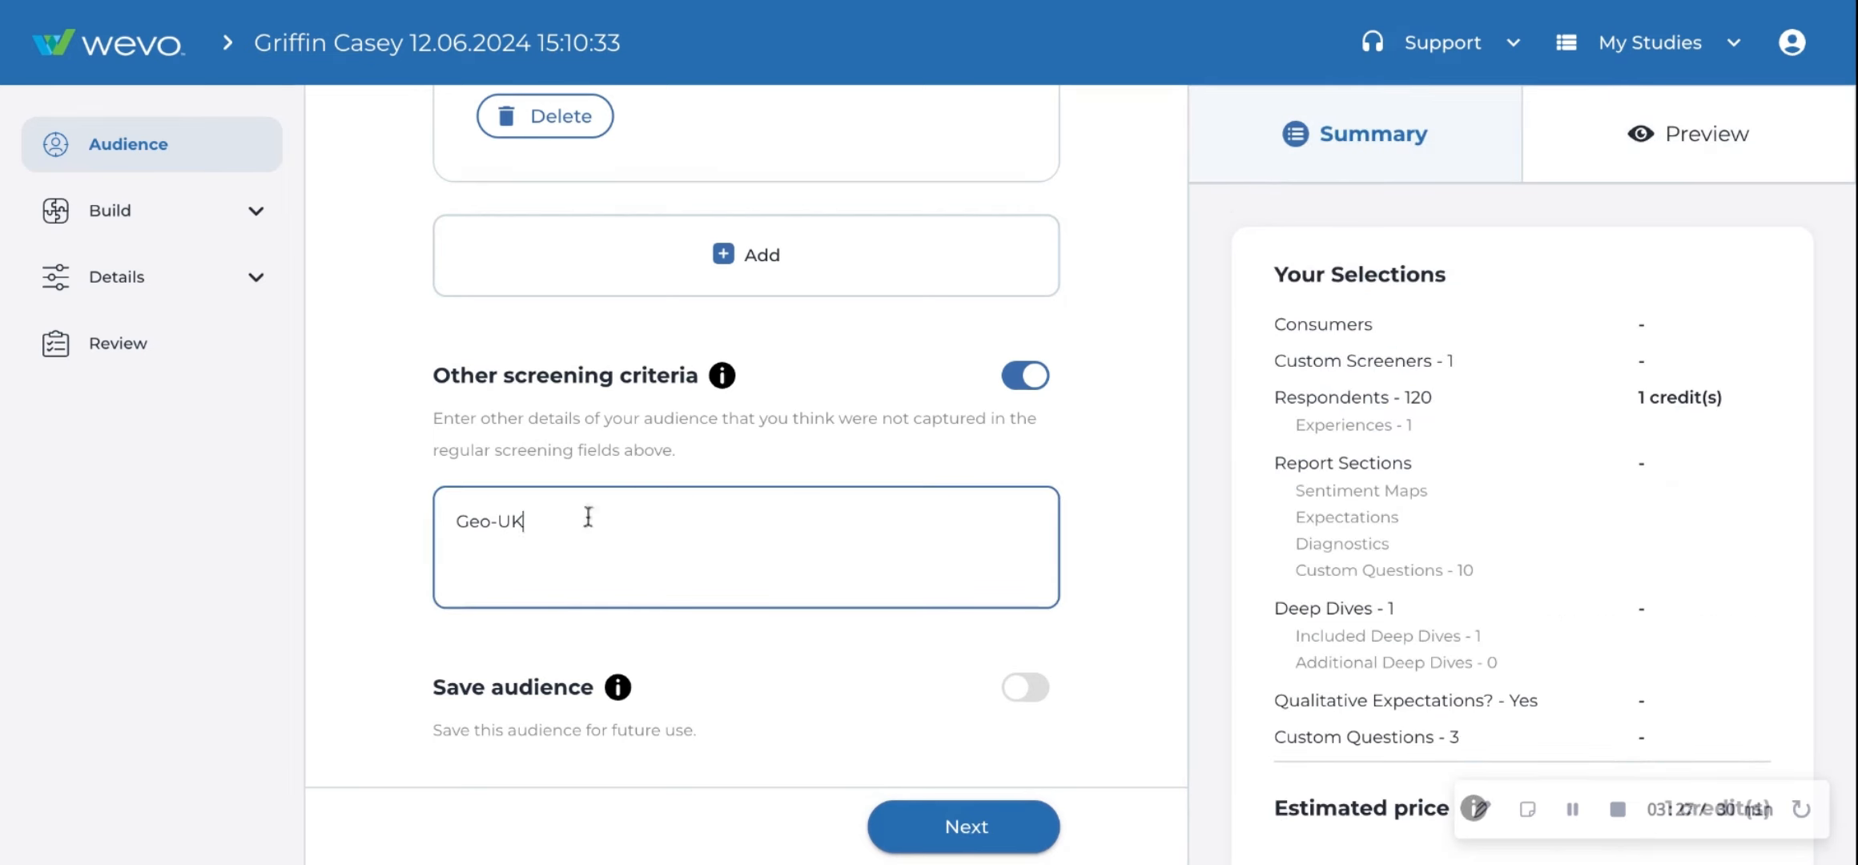
drag(585, 518, 264, 469)
key(BackSpace)
click(399, 474)
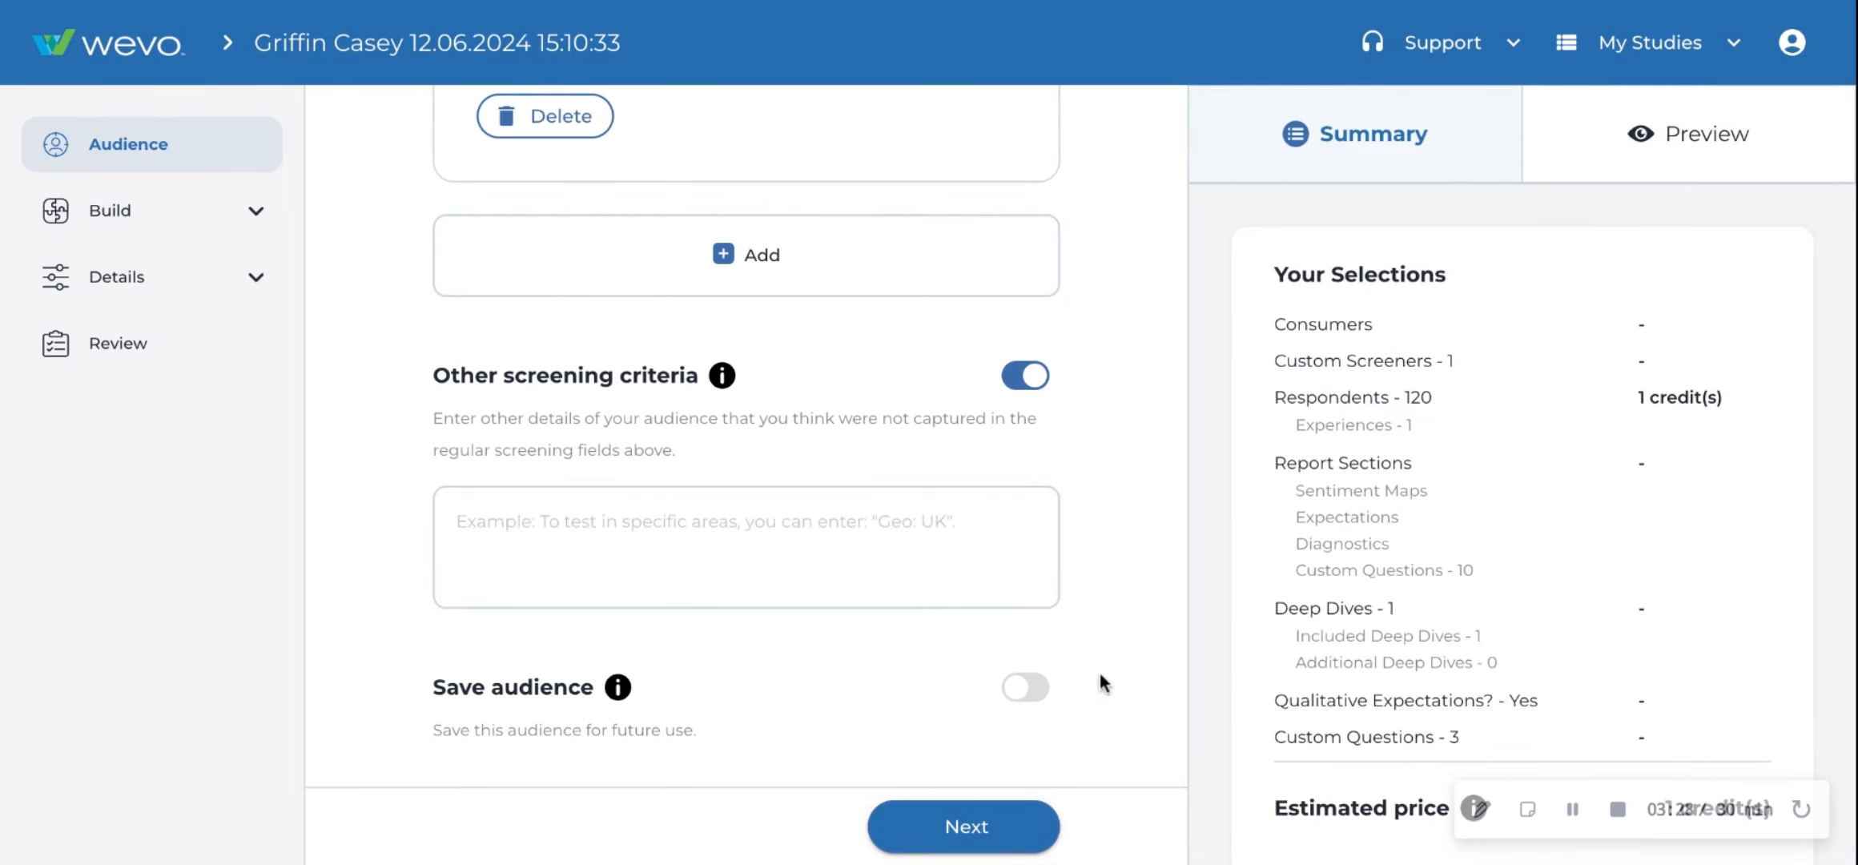
- Open the WEVO Setup and compare sample sizes of 50, 10, 120 and 200 respondents
click(226, 226)
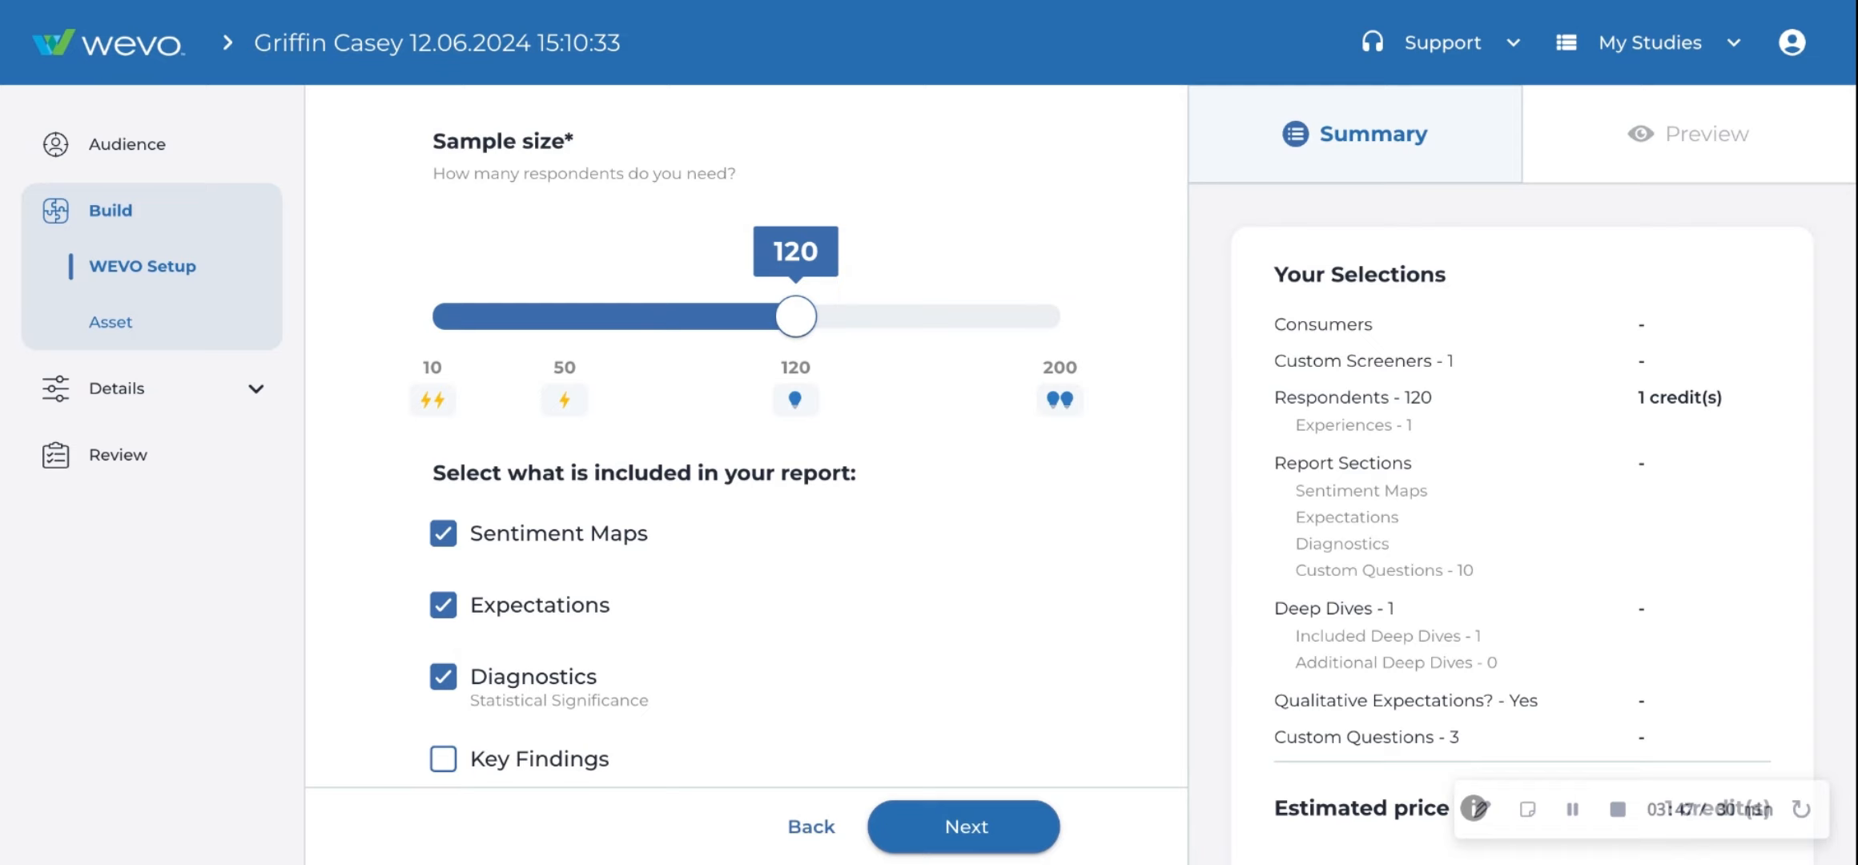
click(568, 320)
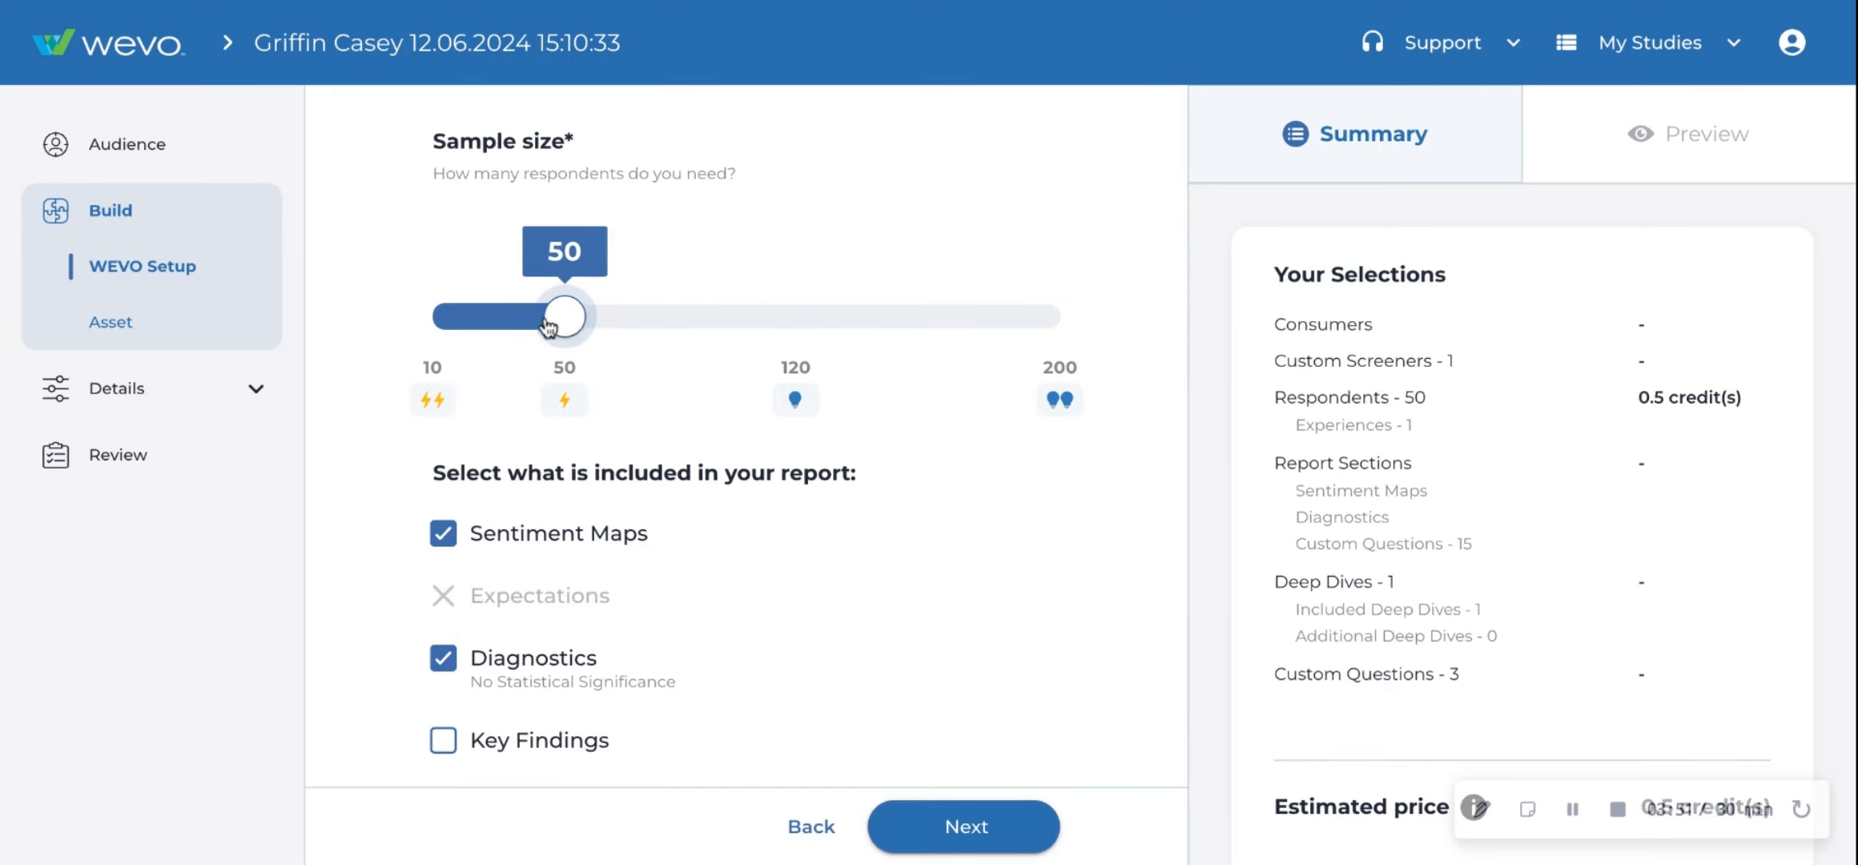
click(440, 322)
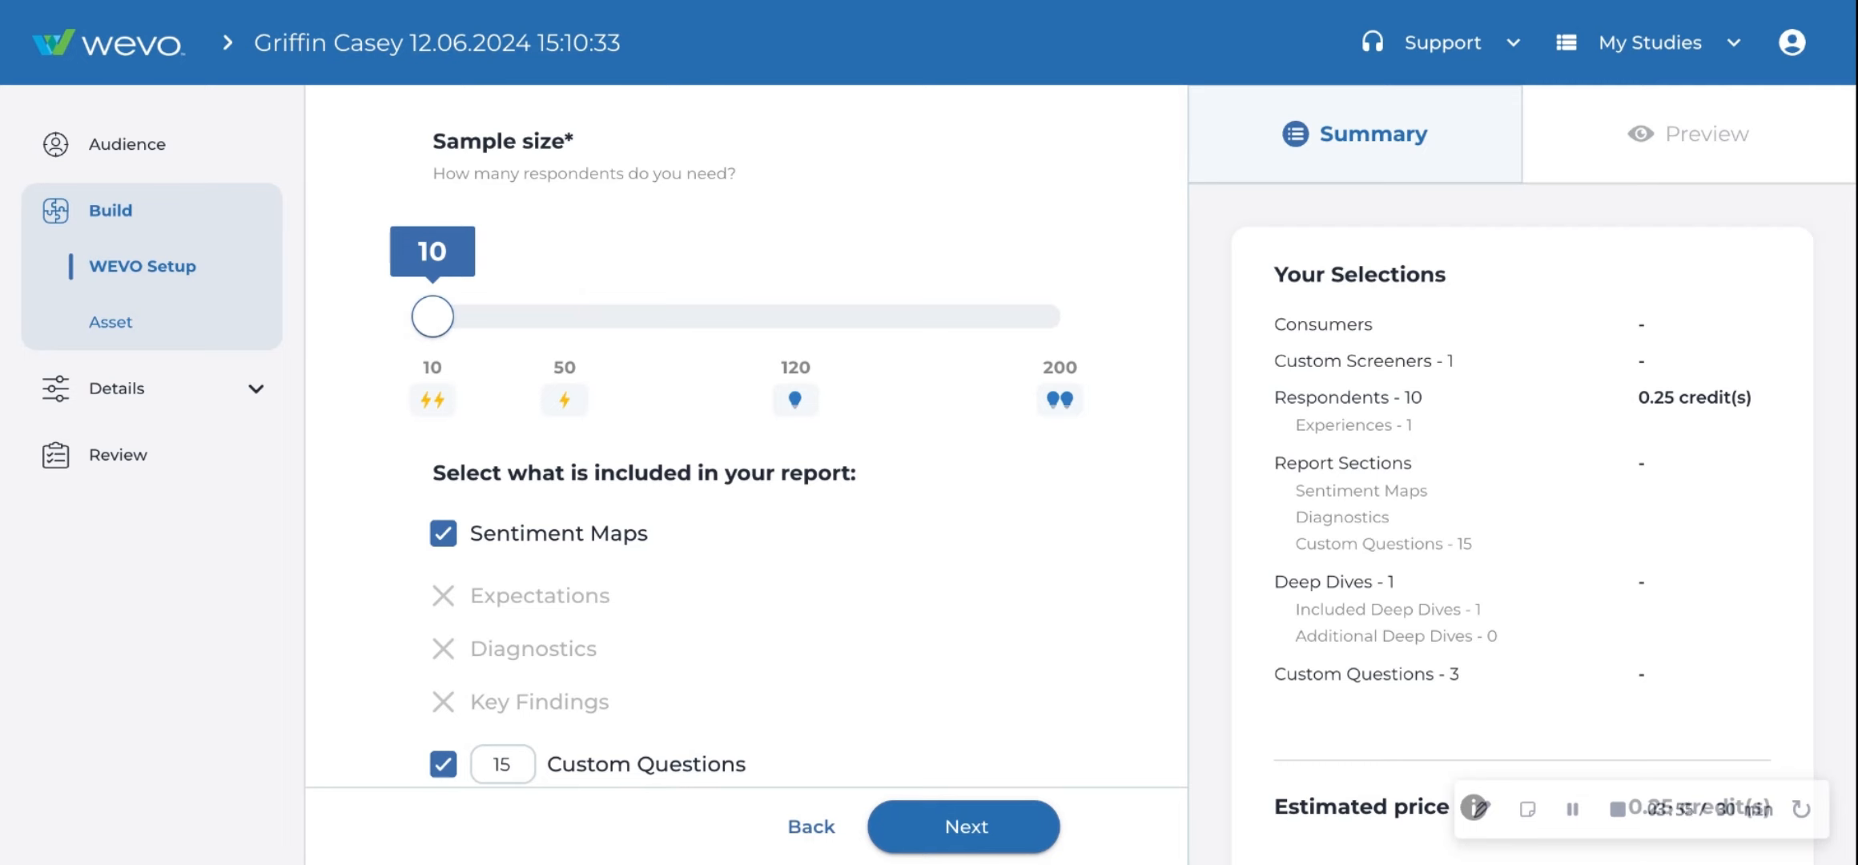
click(791, 324)
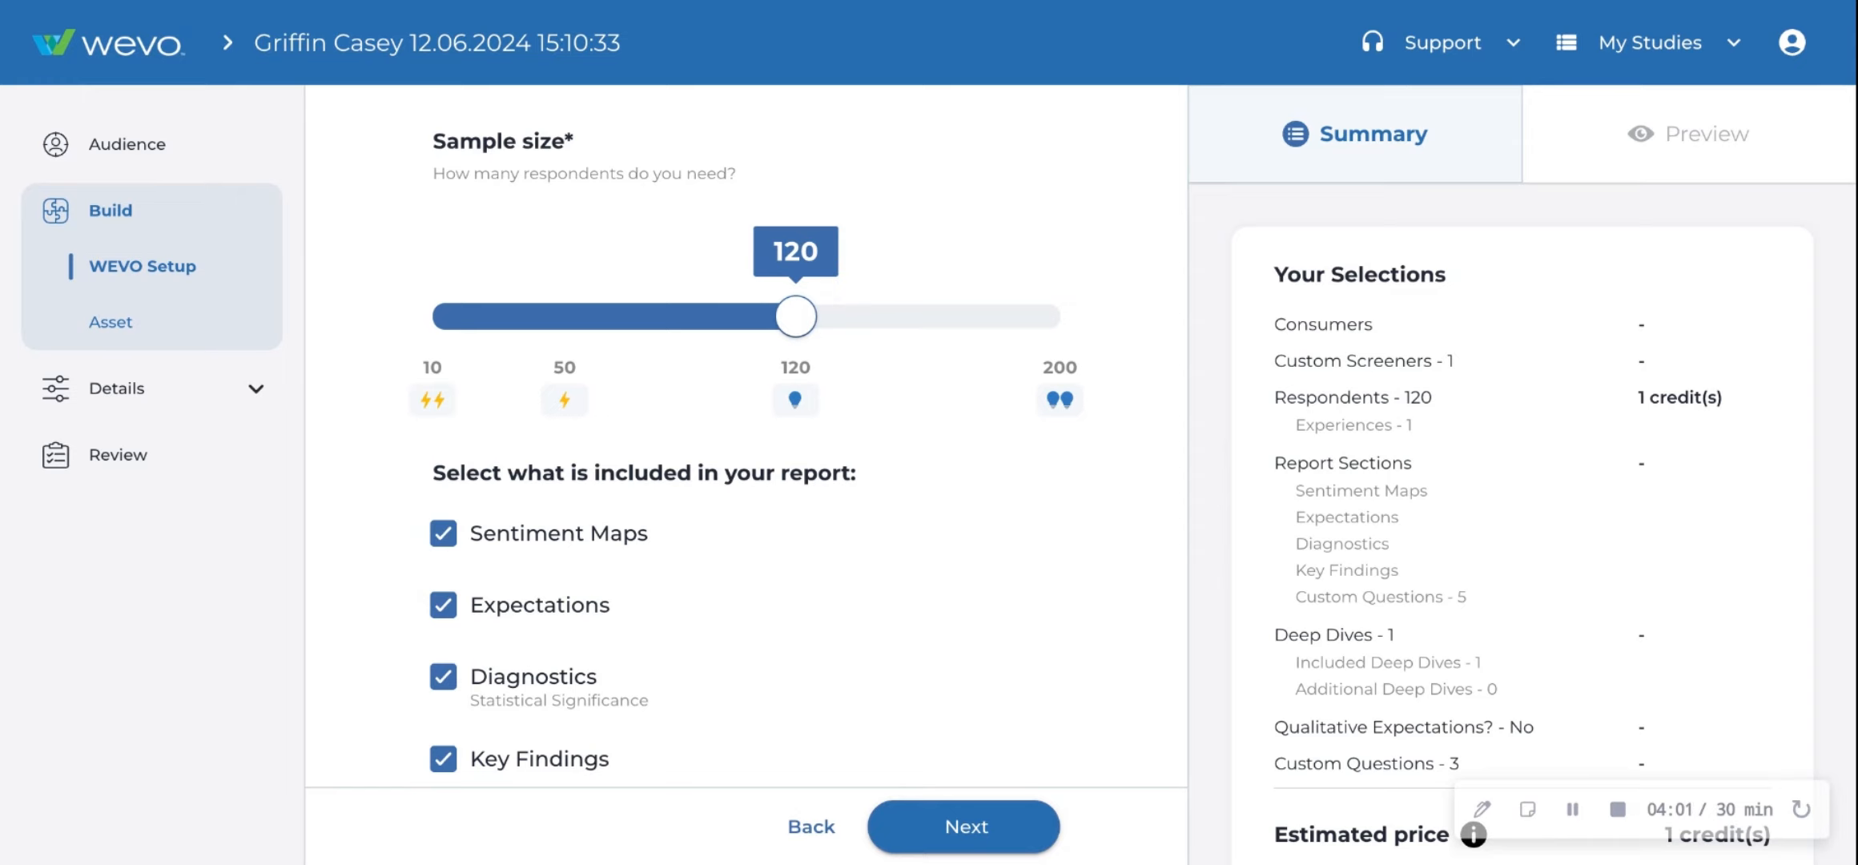
click(1059, 316)
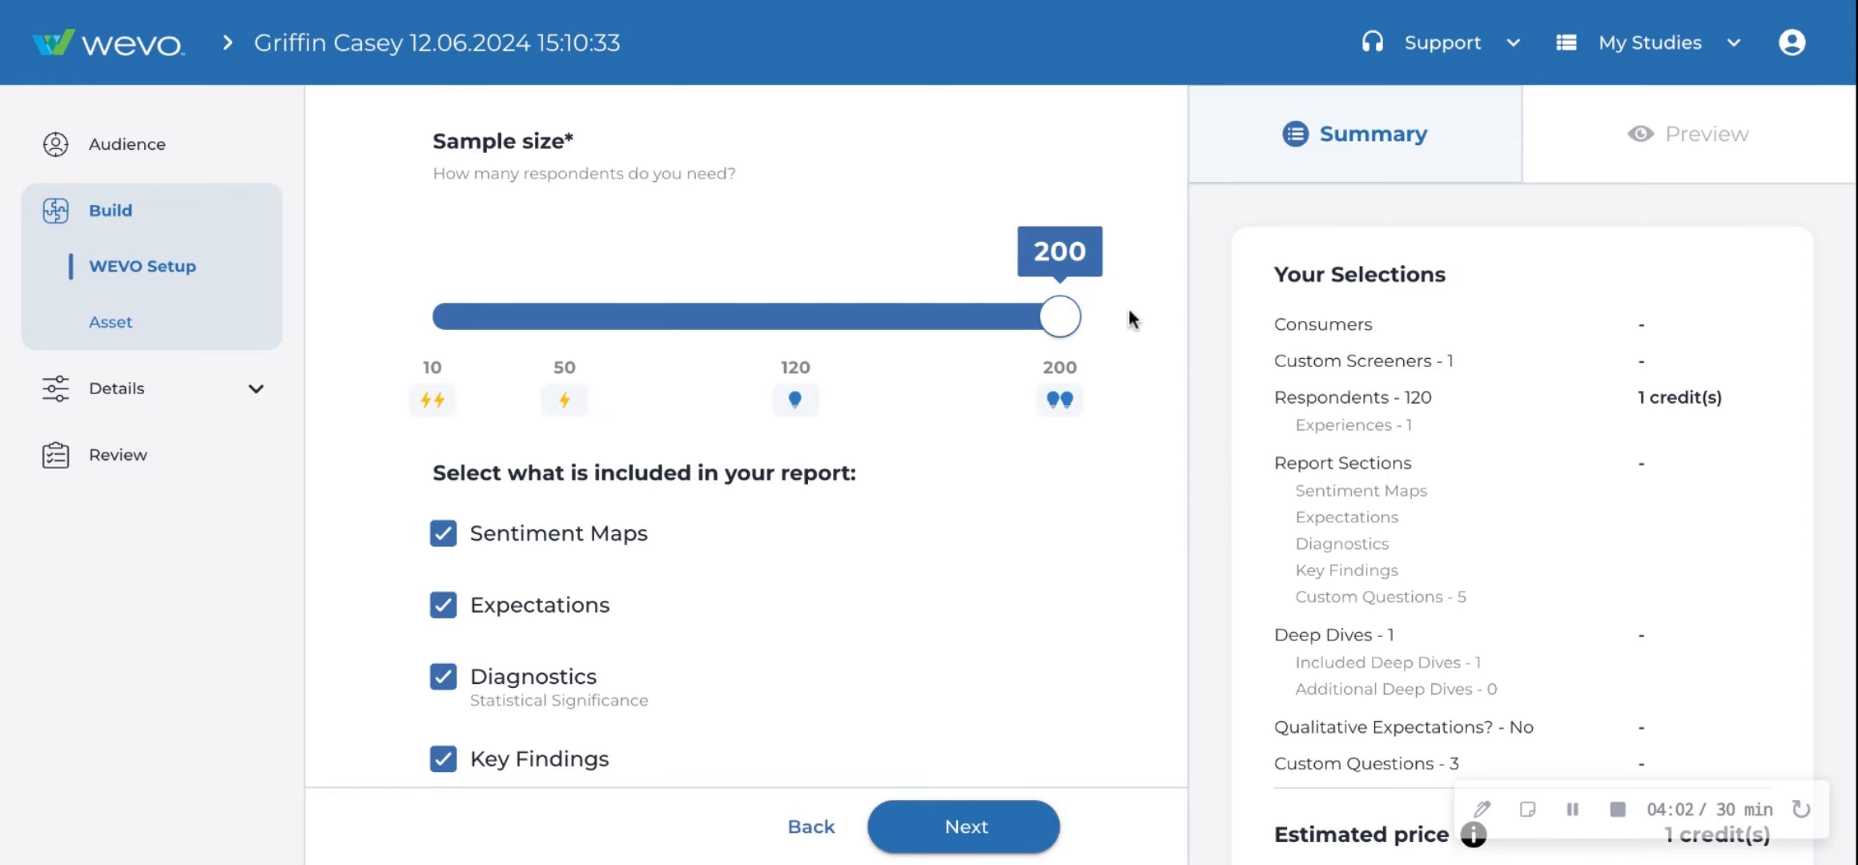
scroll(1129, 313, down, 2)
scroll(1129, 320, down, 1)
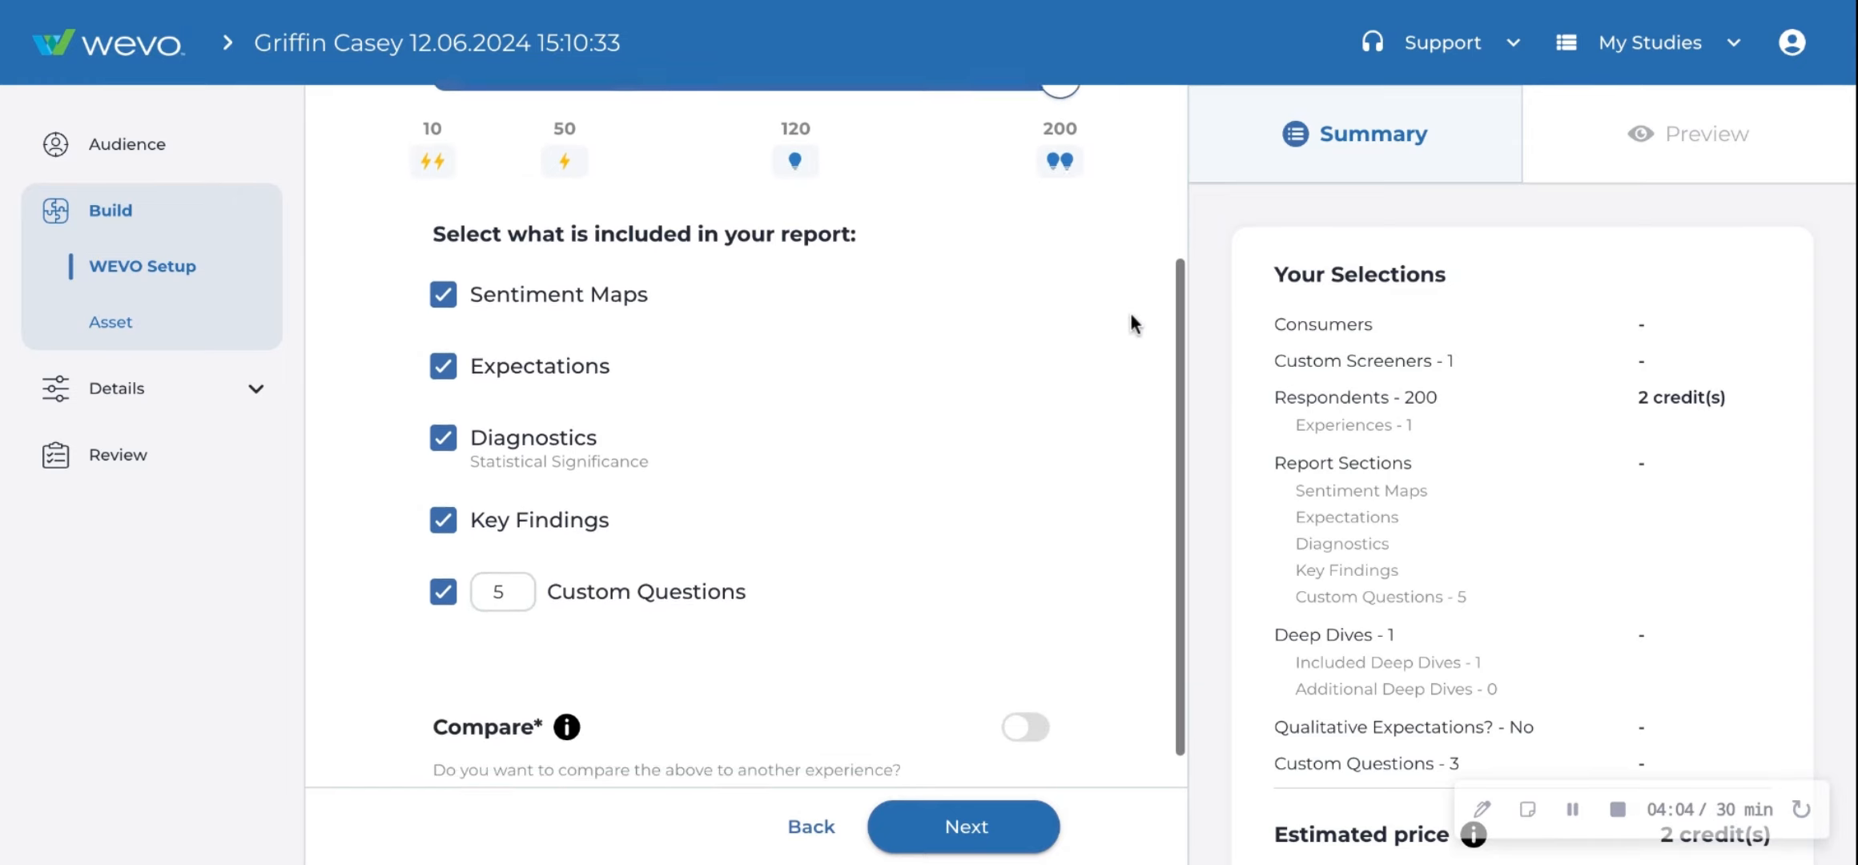
scroll(1130, 401, up, 1)
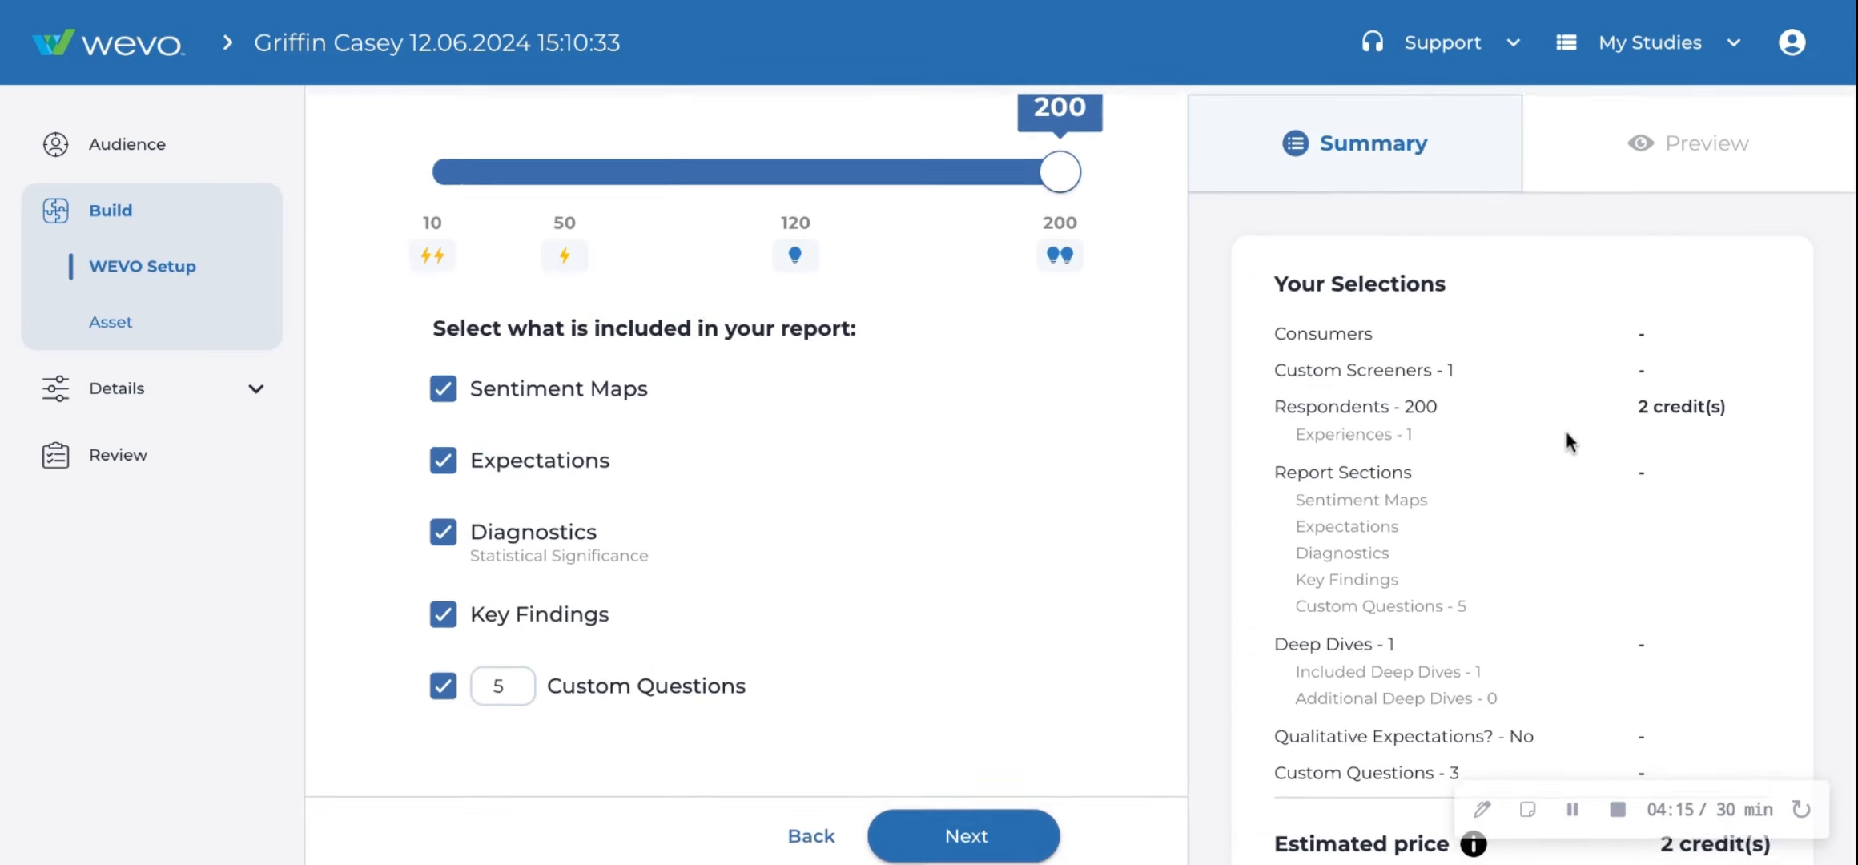
scroll(701, 352, up, 2)
- Try sample sizes of 10 and 200, then set the sample size to 120 respondents
click(456, 320)
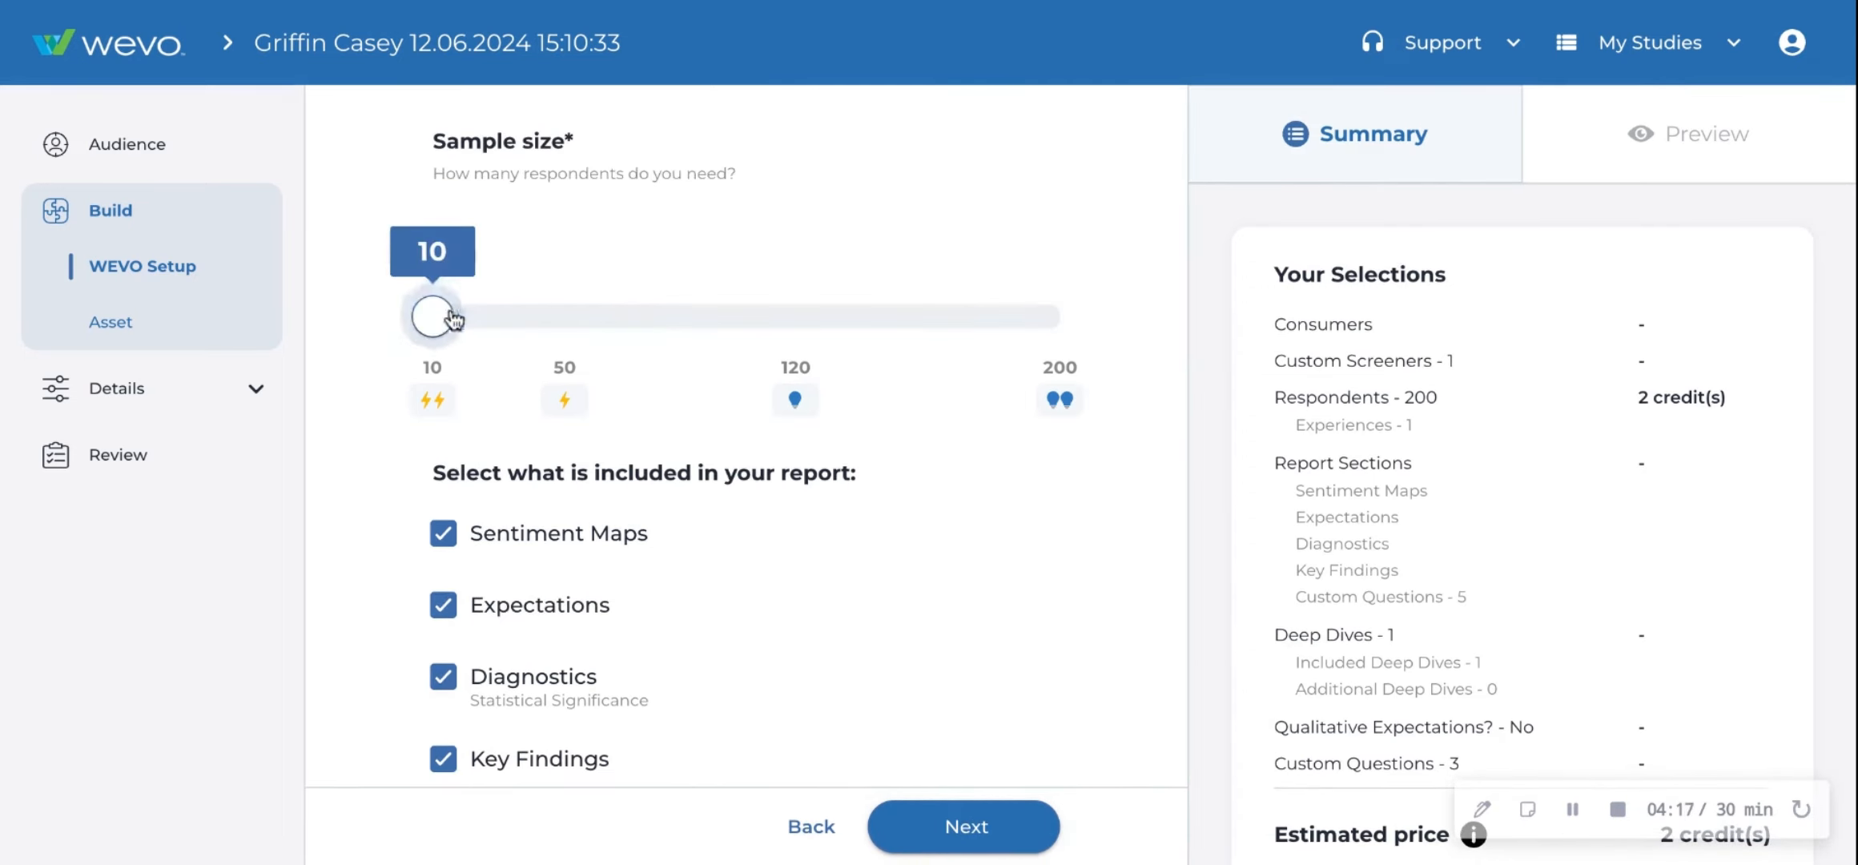
click(1029, 320)
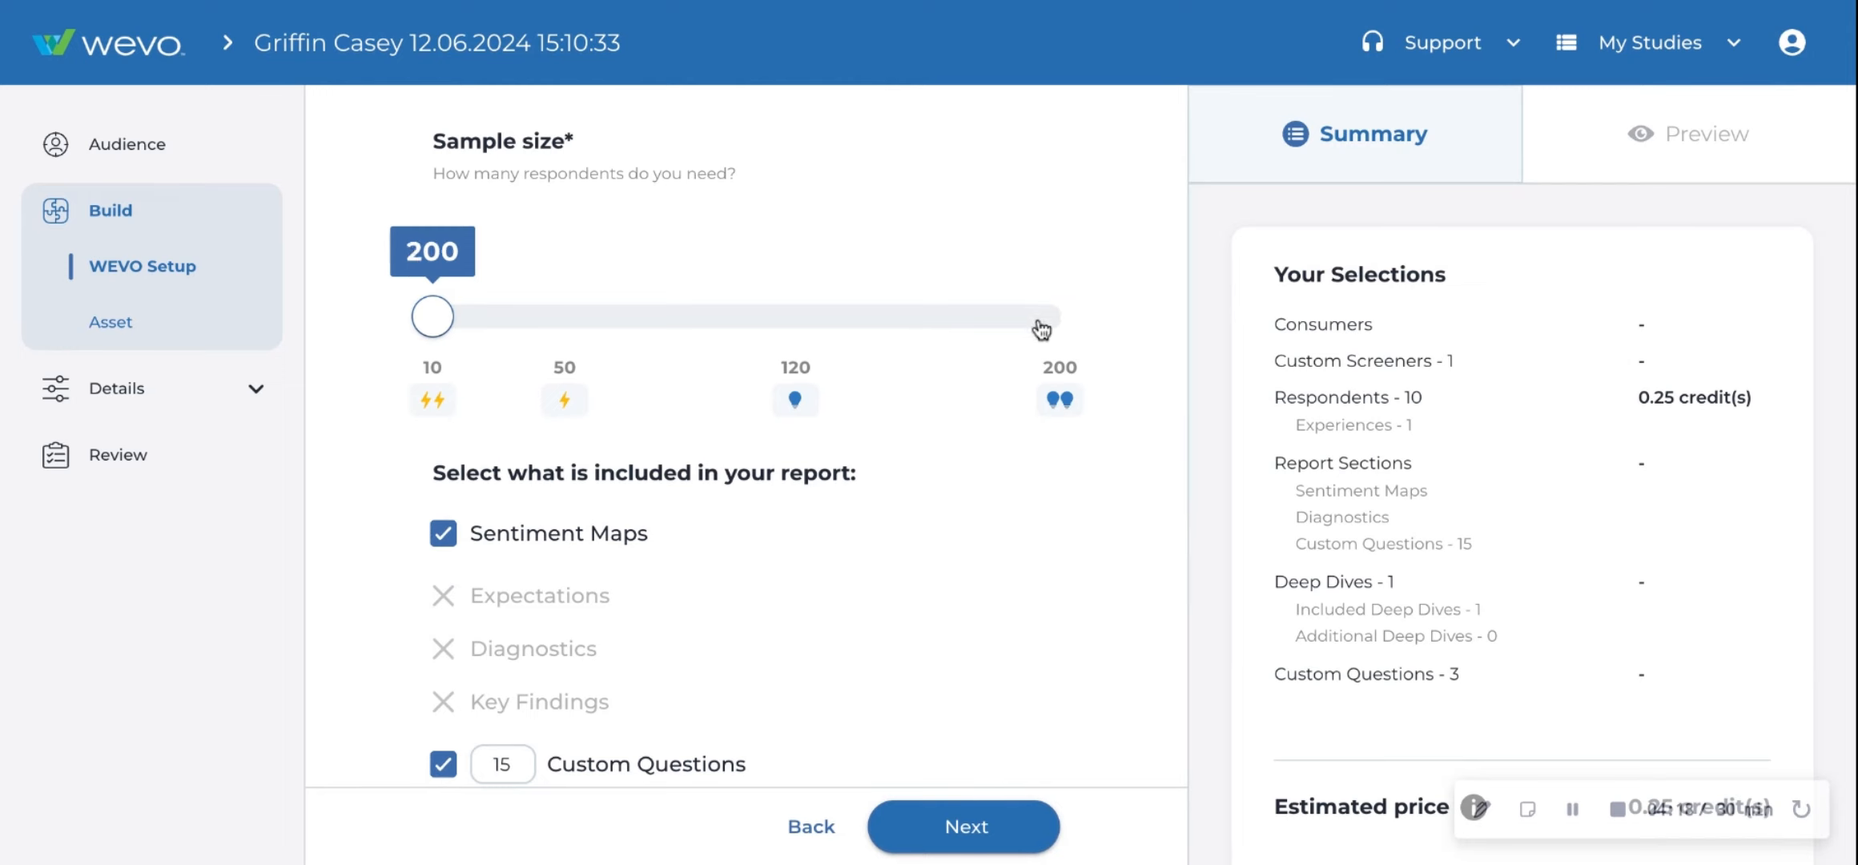
click(805, 324)
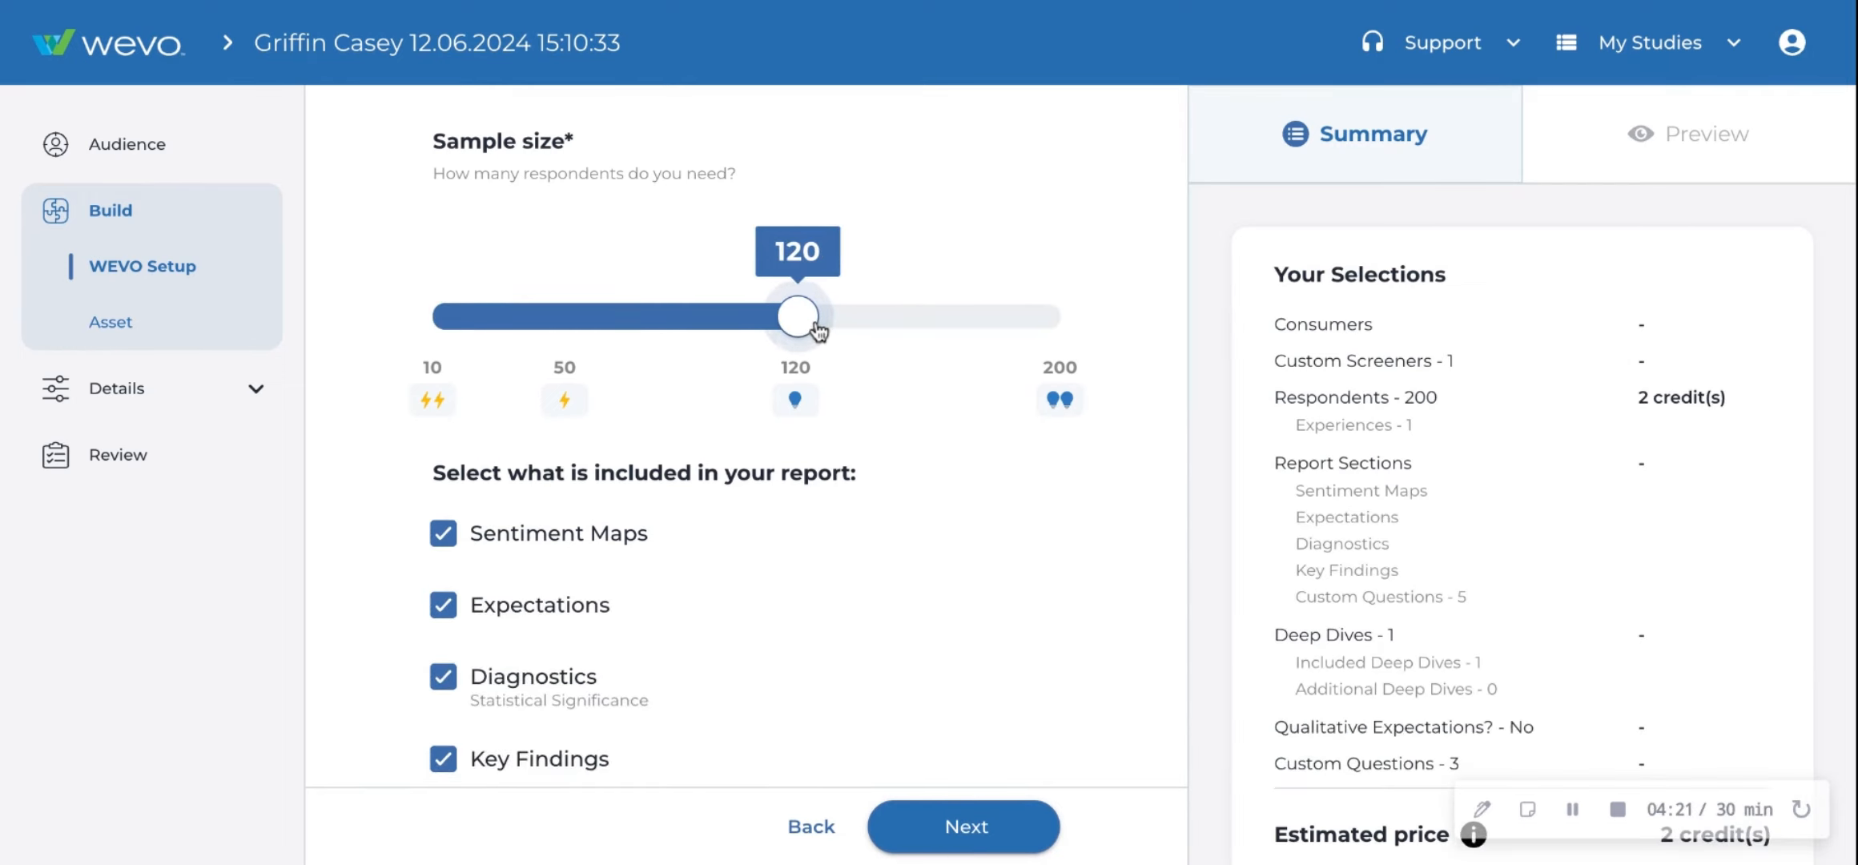
- Deselect Expectations and Key Findings from the report contents
scroll(904, 481, down, 3)
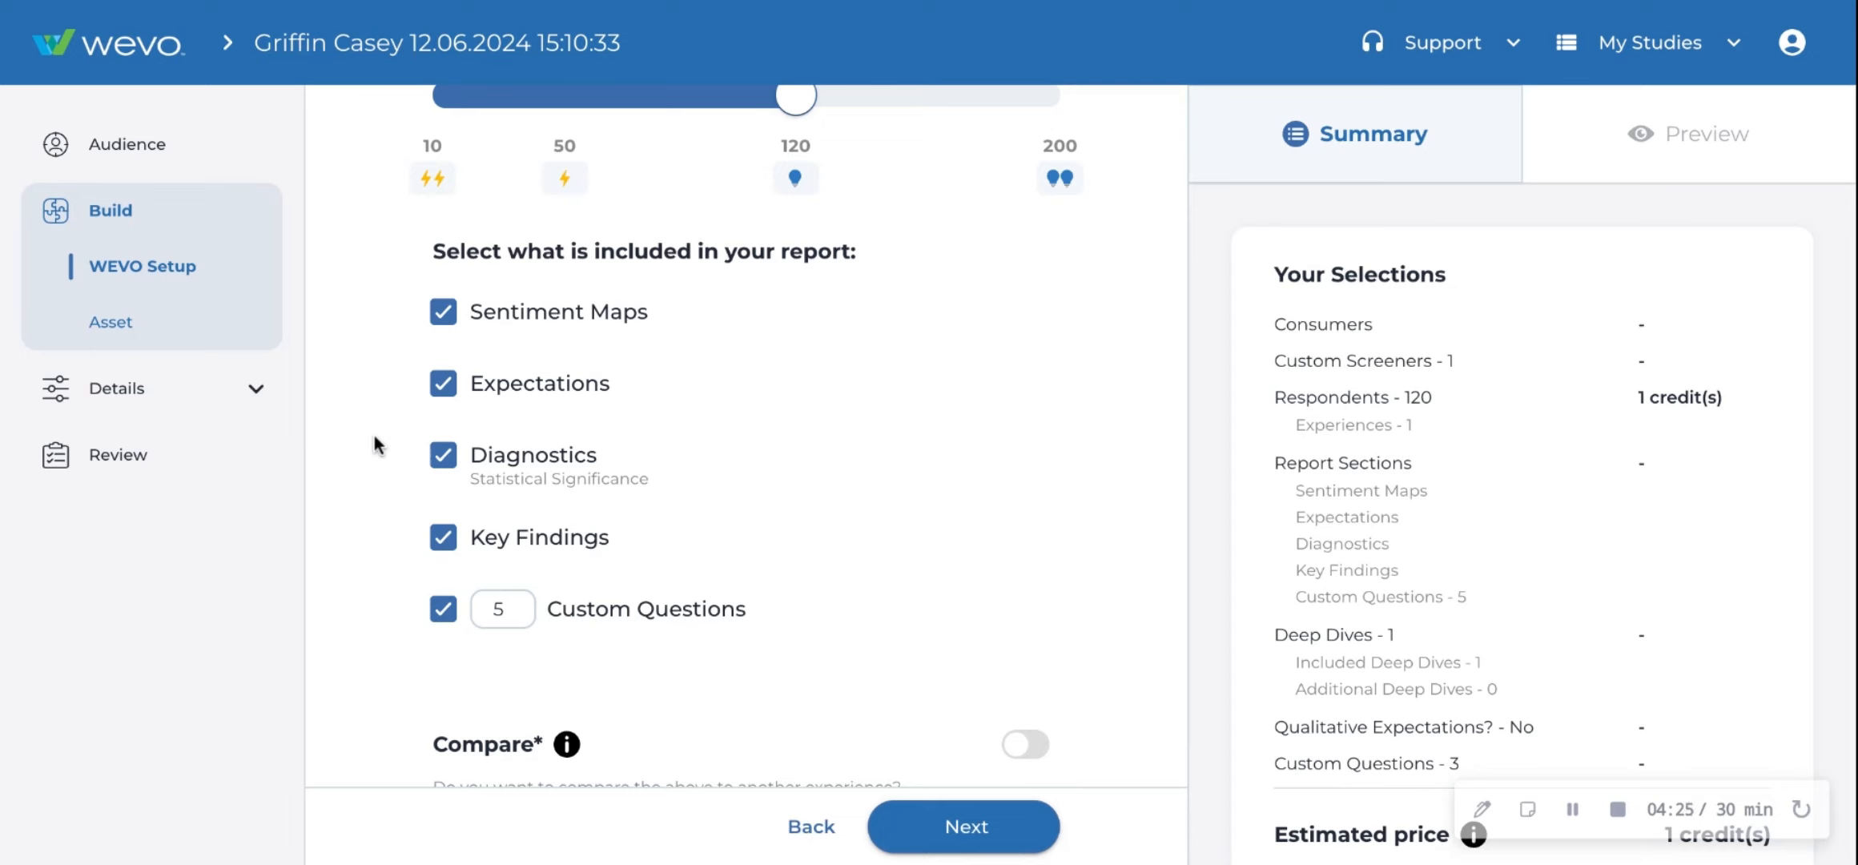
click(443, 383)
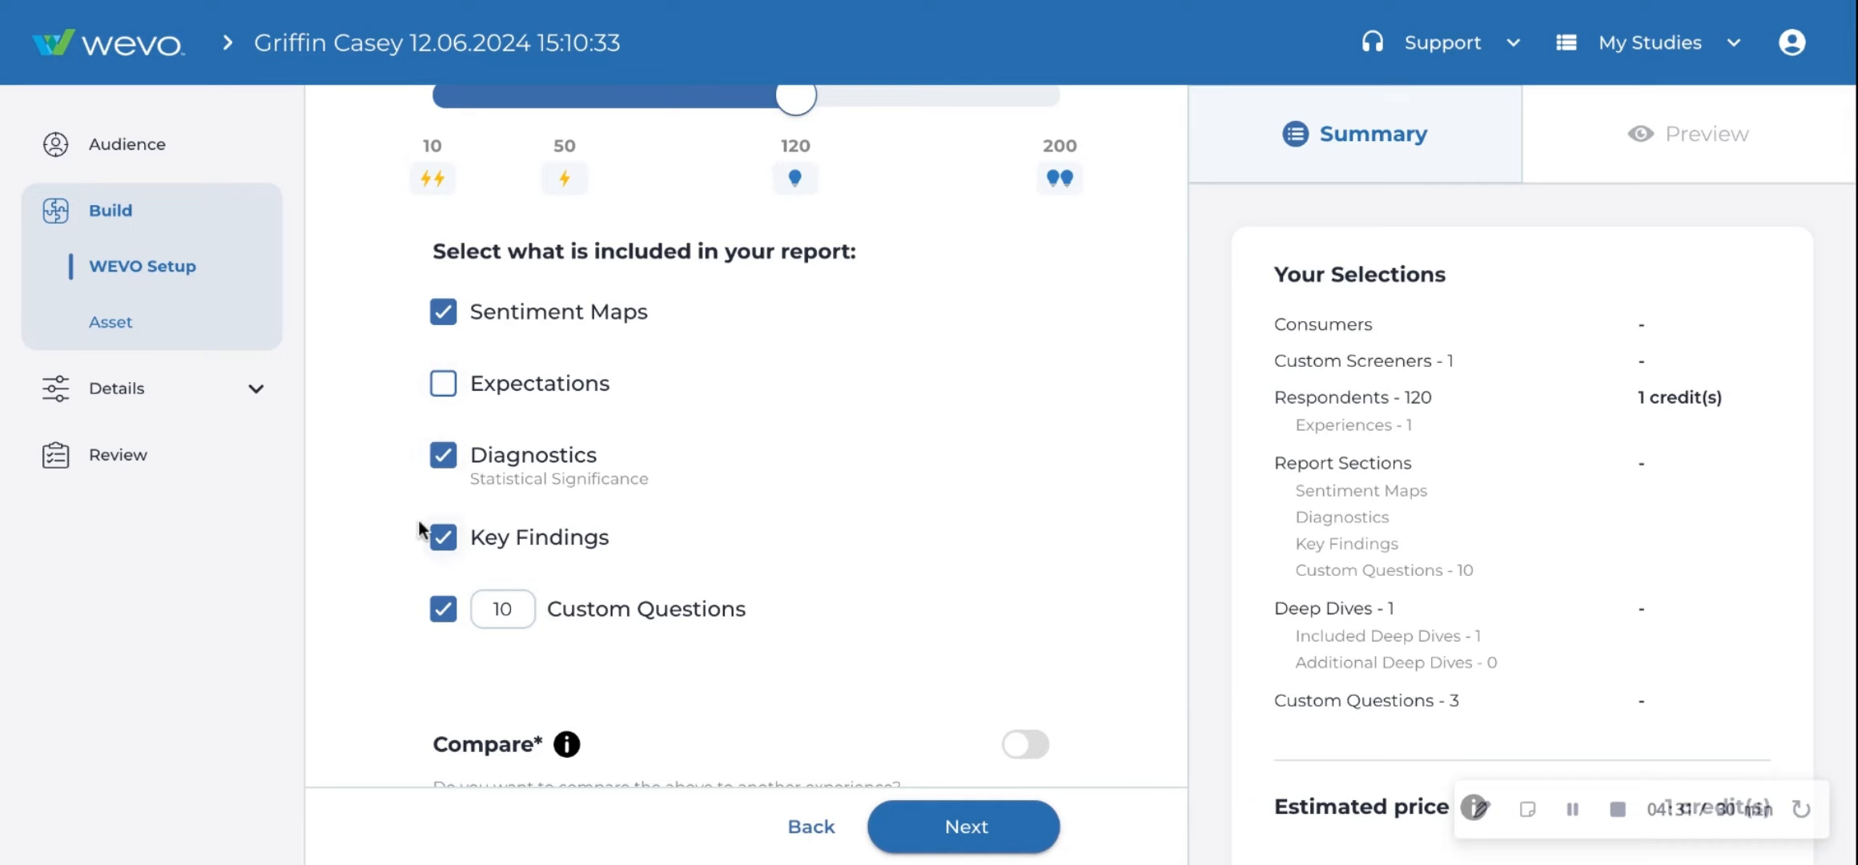
click(437, 535)
scroll(357, 535, down, 1)
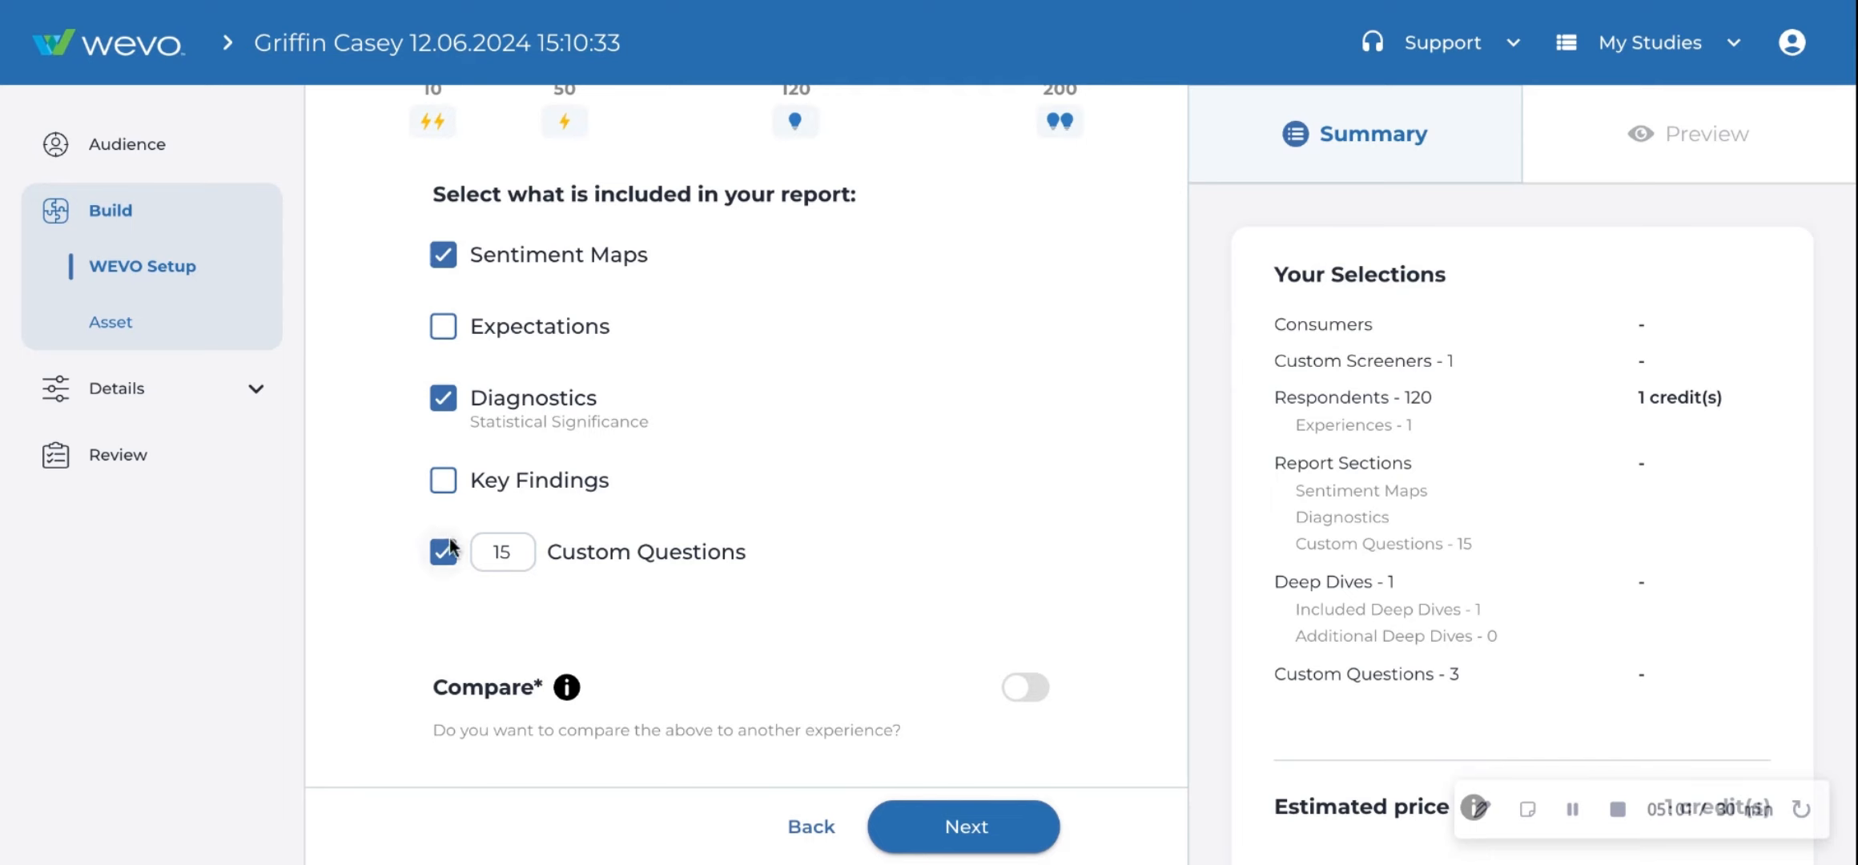
scroll(367, 603, down, 1)
click(1029, 691)
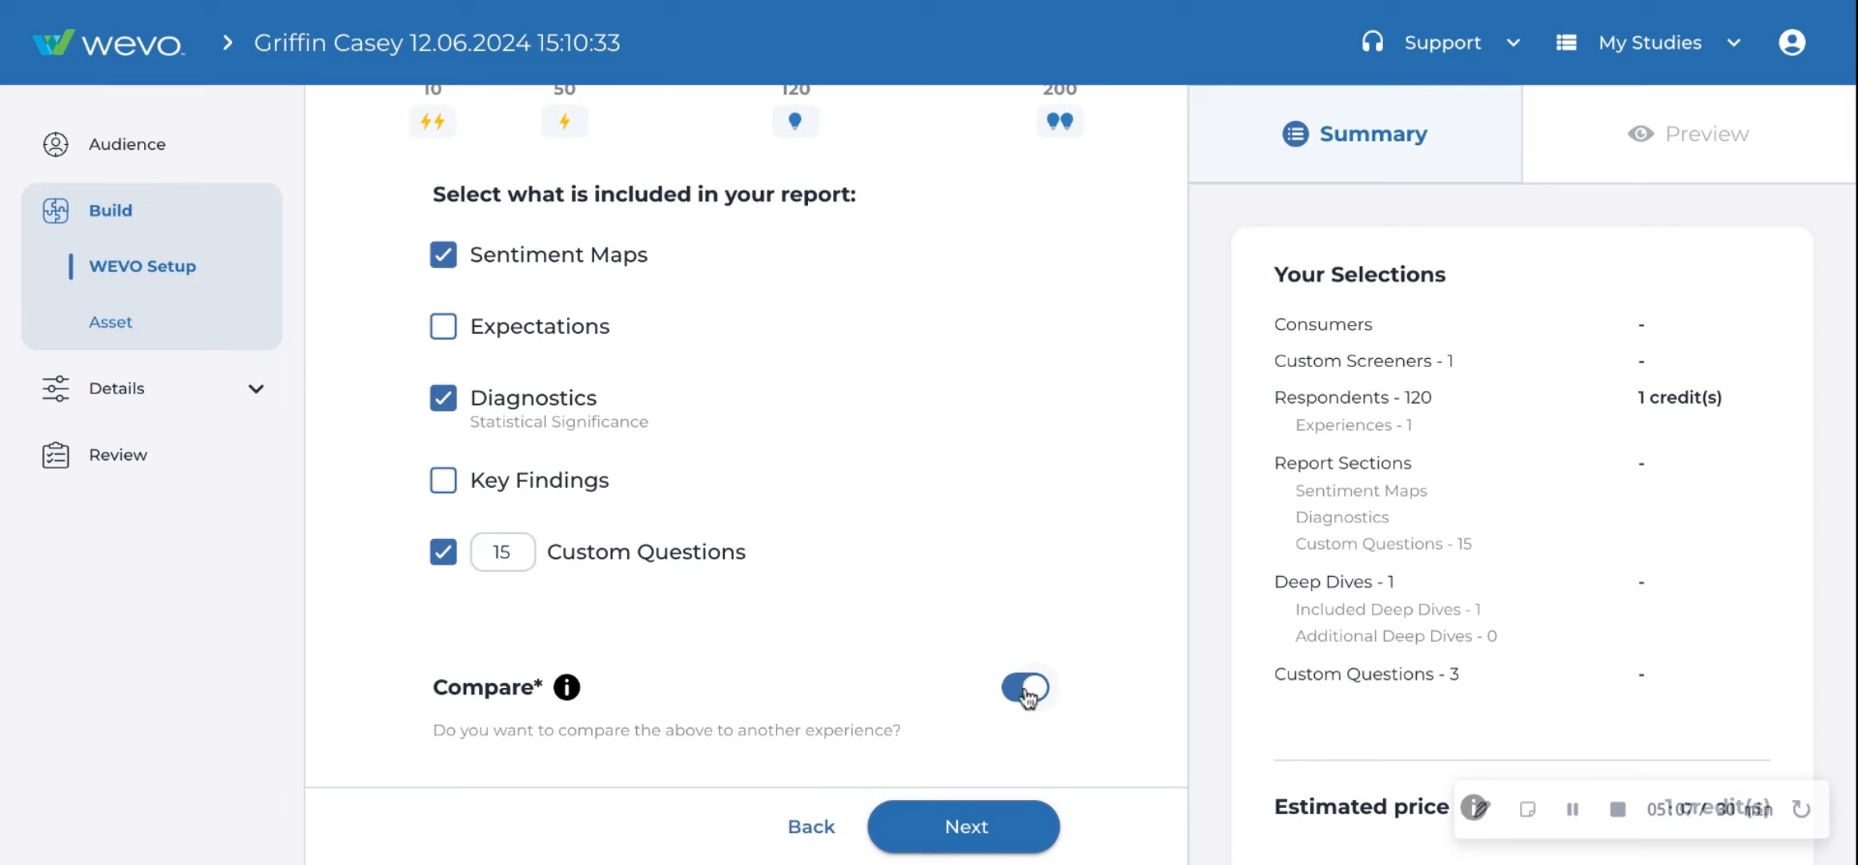
click(1028, 691)
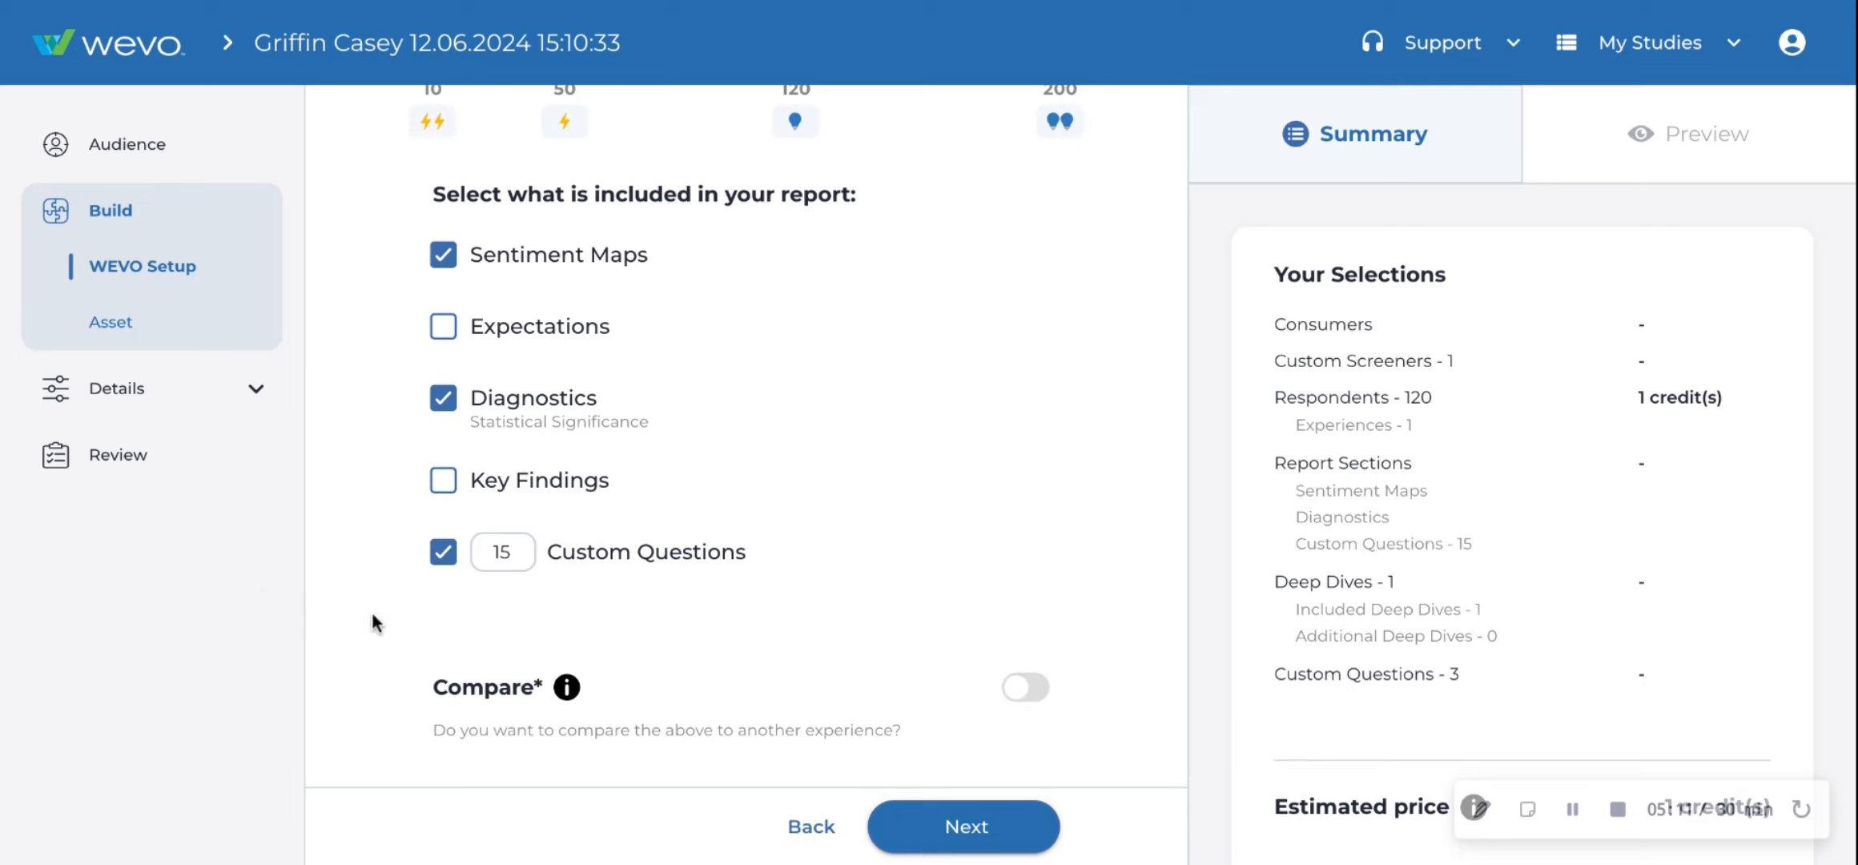
- Open the Asset page and review its device, name, URL visual and sentiment map settings
click(194, 315)
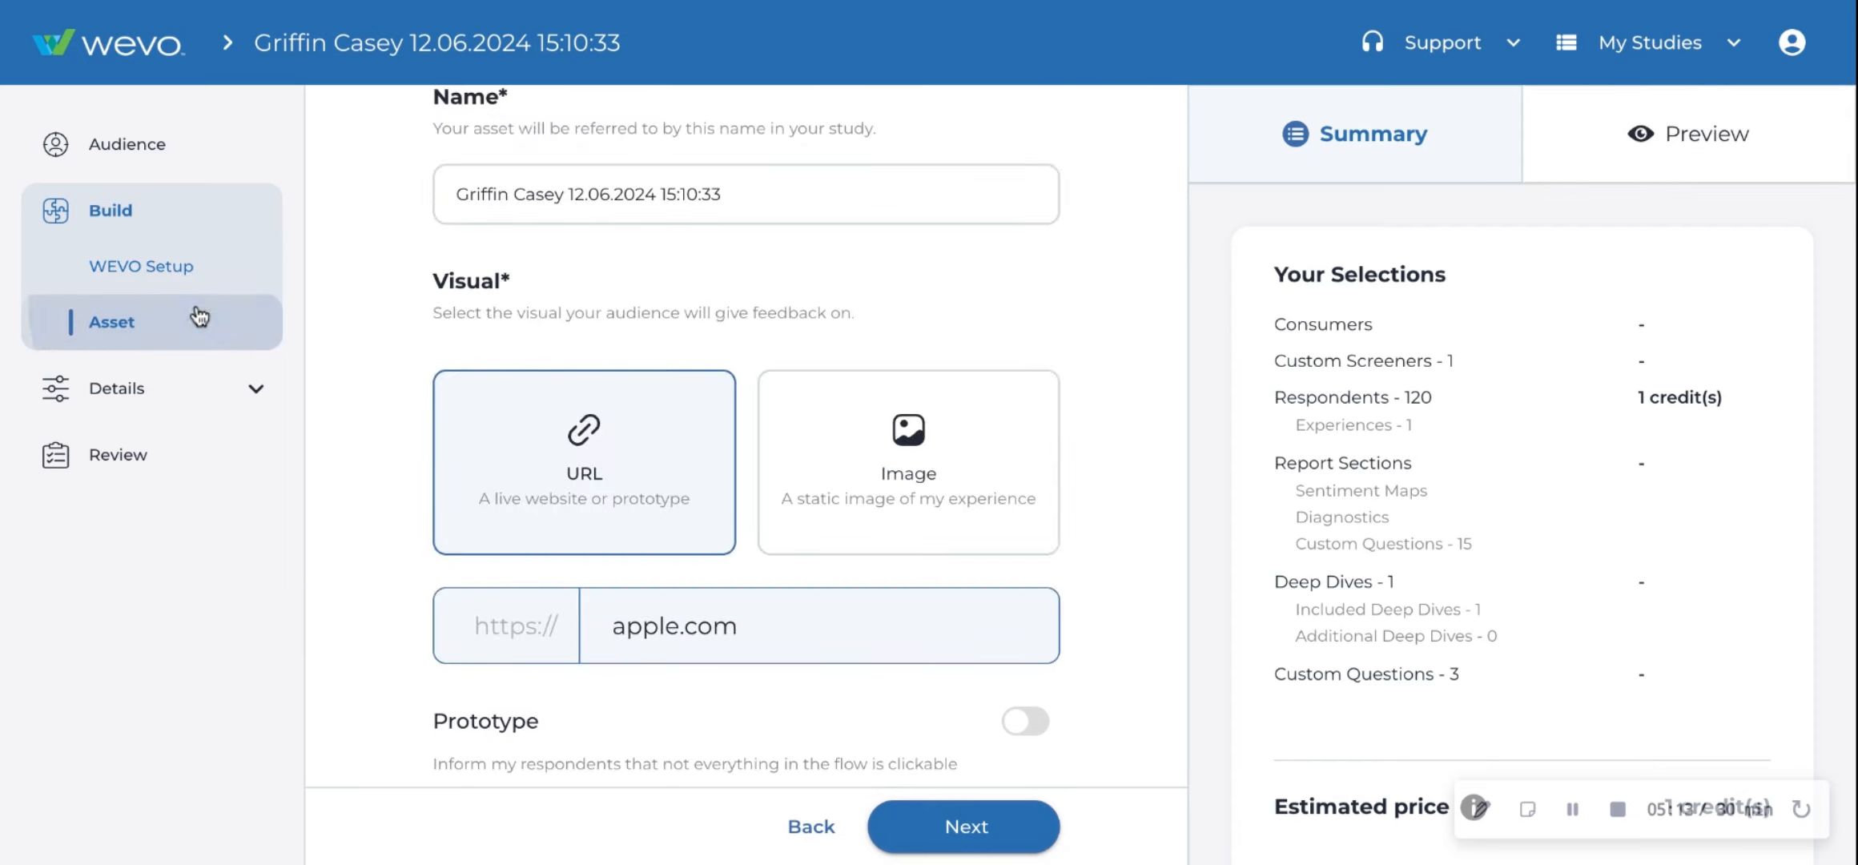
scroll(1020, 437, up, 3)
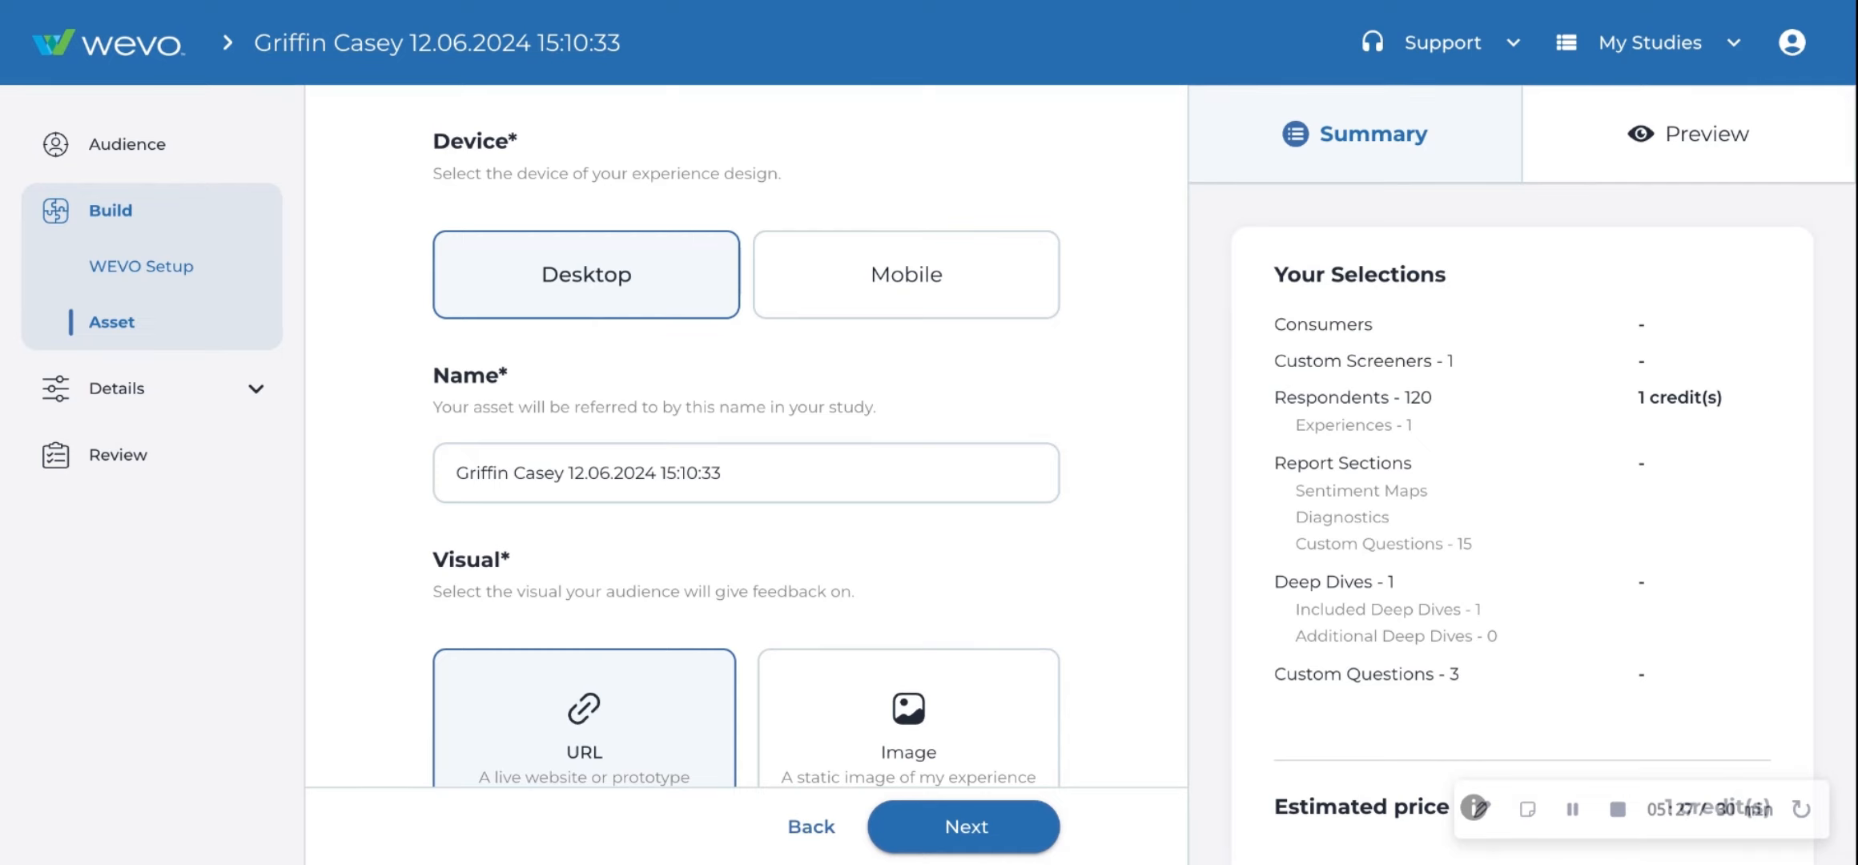
scroll(946, 200, down, 3)
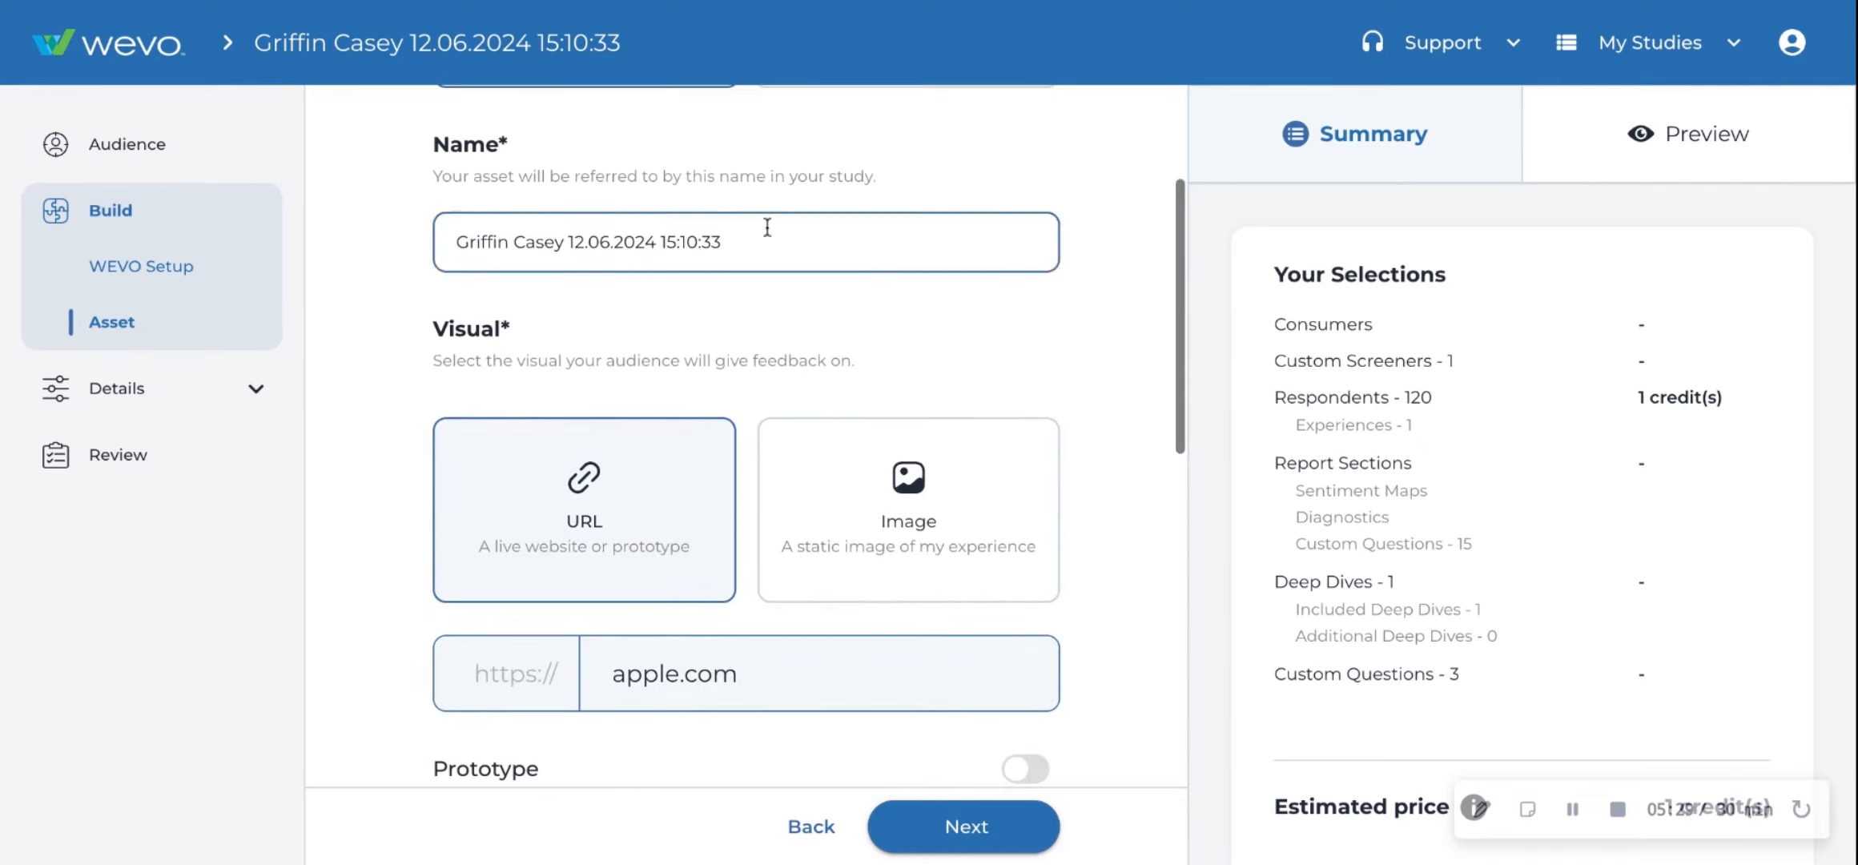
scroll(357, 428, down, 3)
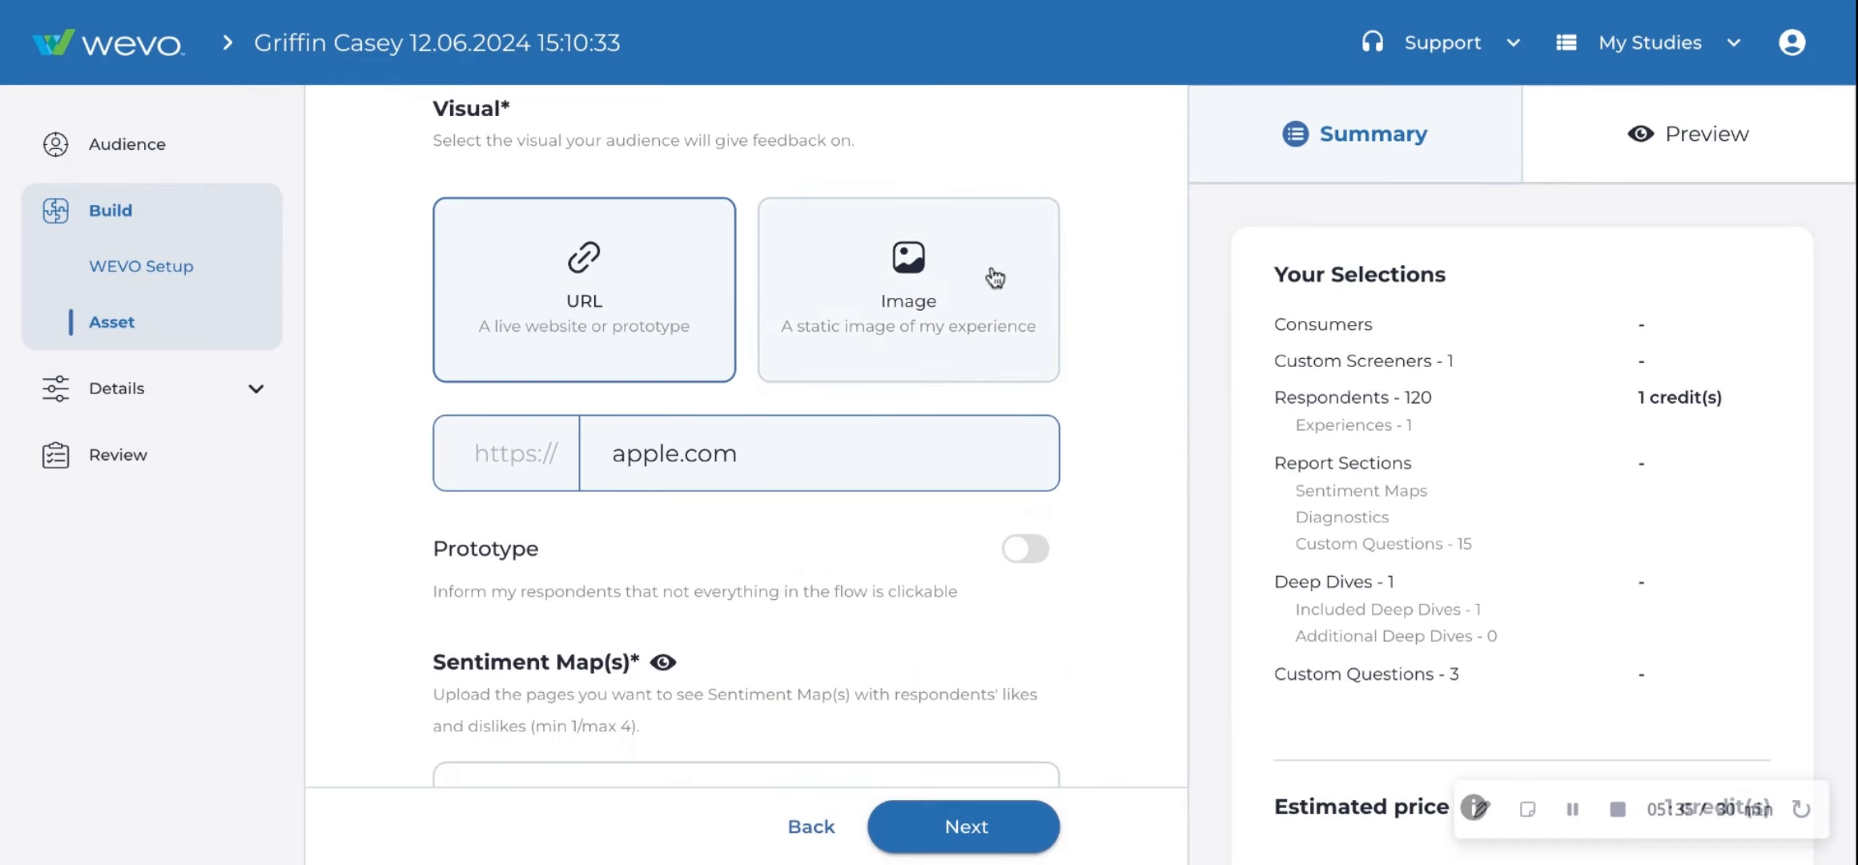
scroll(663, 464, down, 4)
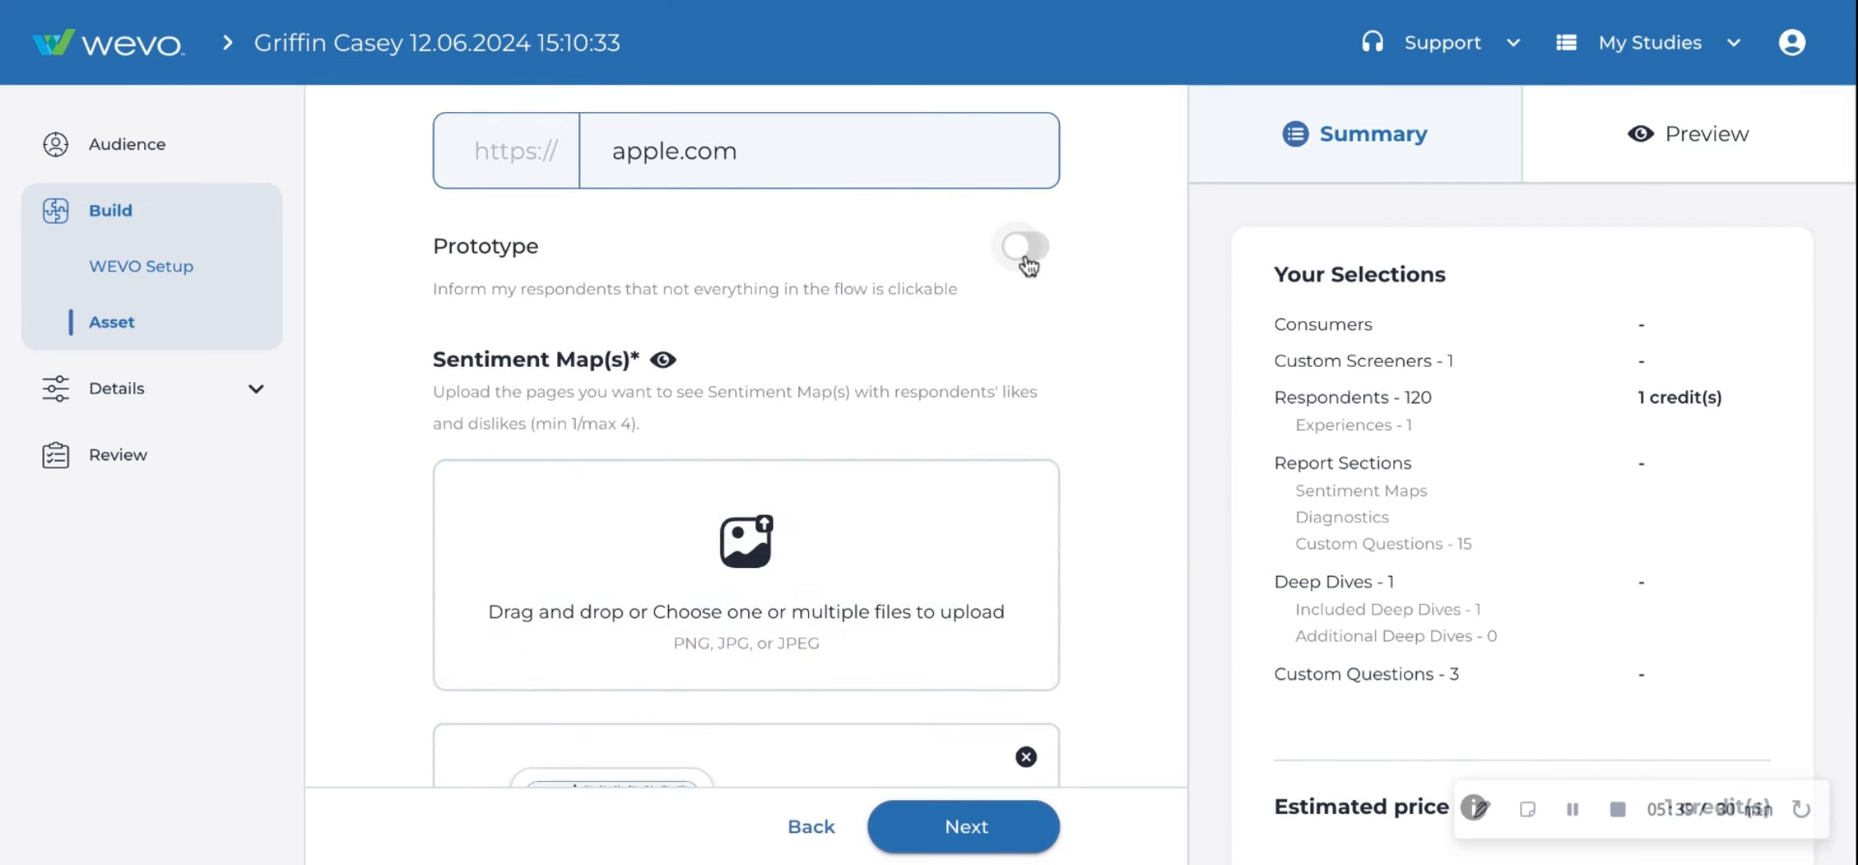
scroll(1070, 345, down, 4)
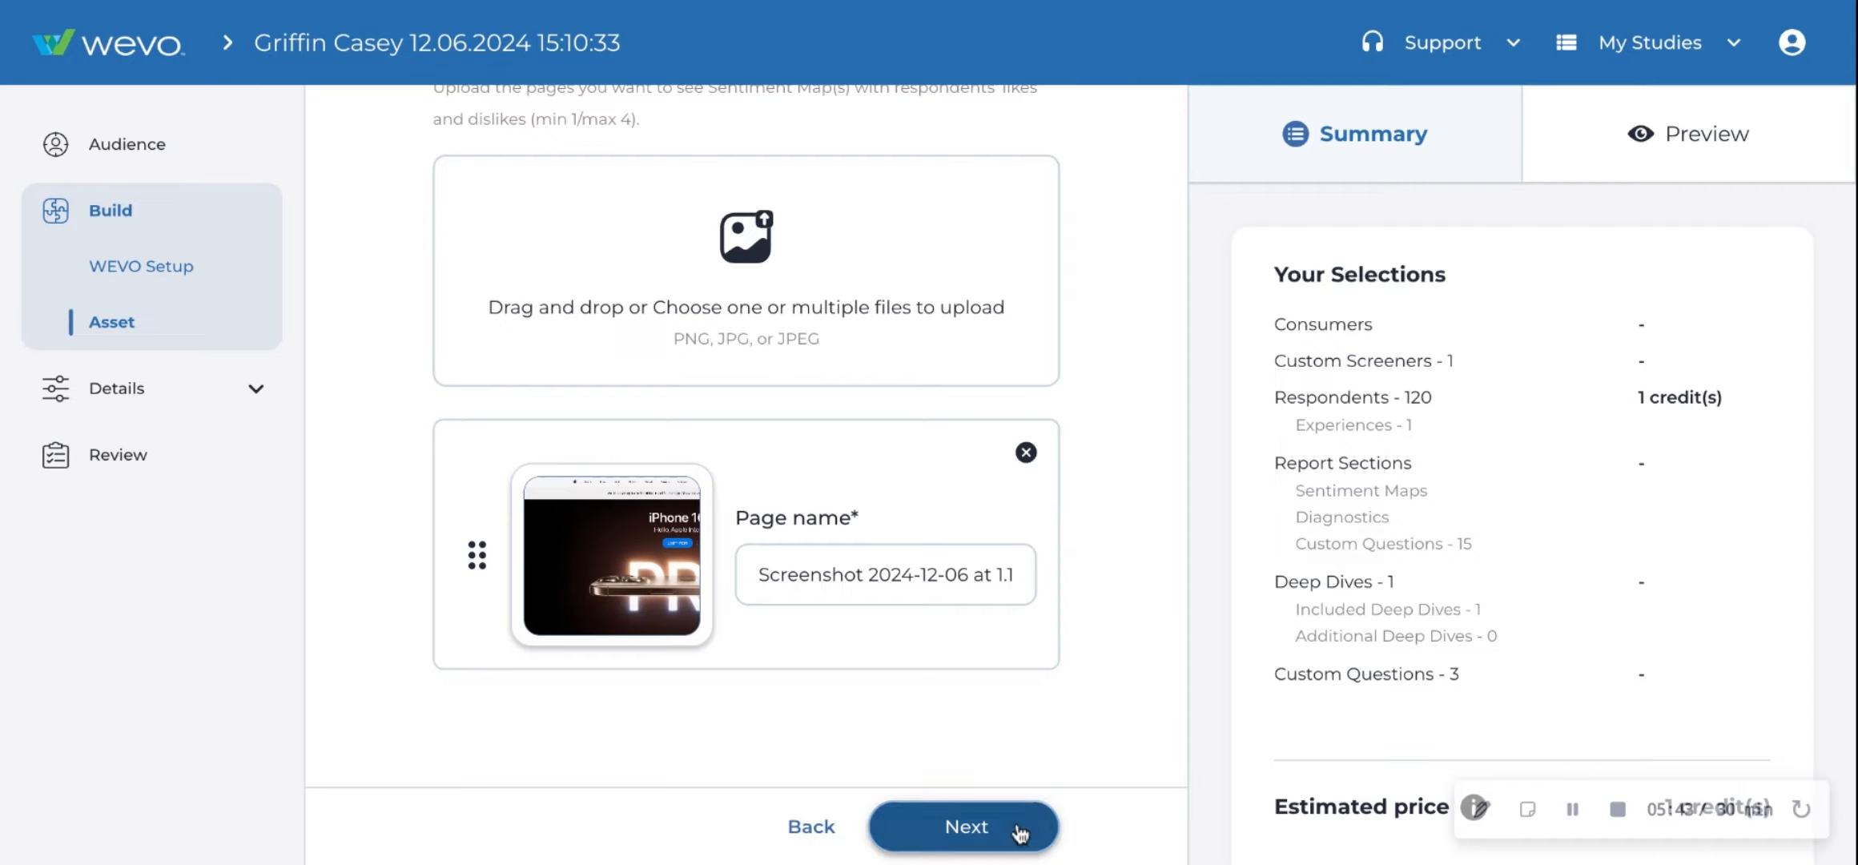
- Preview the respondent sentiment map questions for the uploaded page
click(1690, 135)
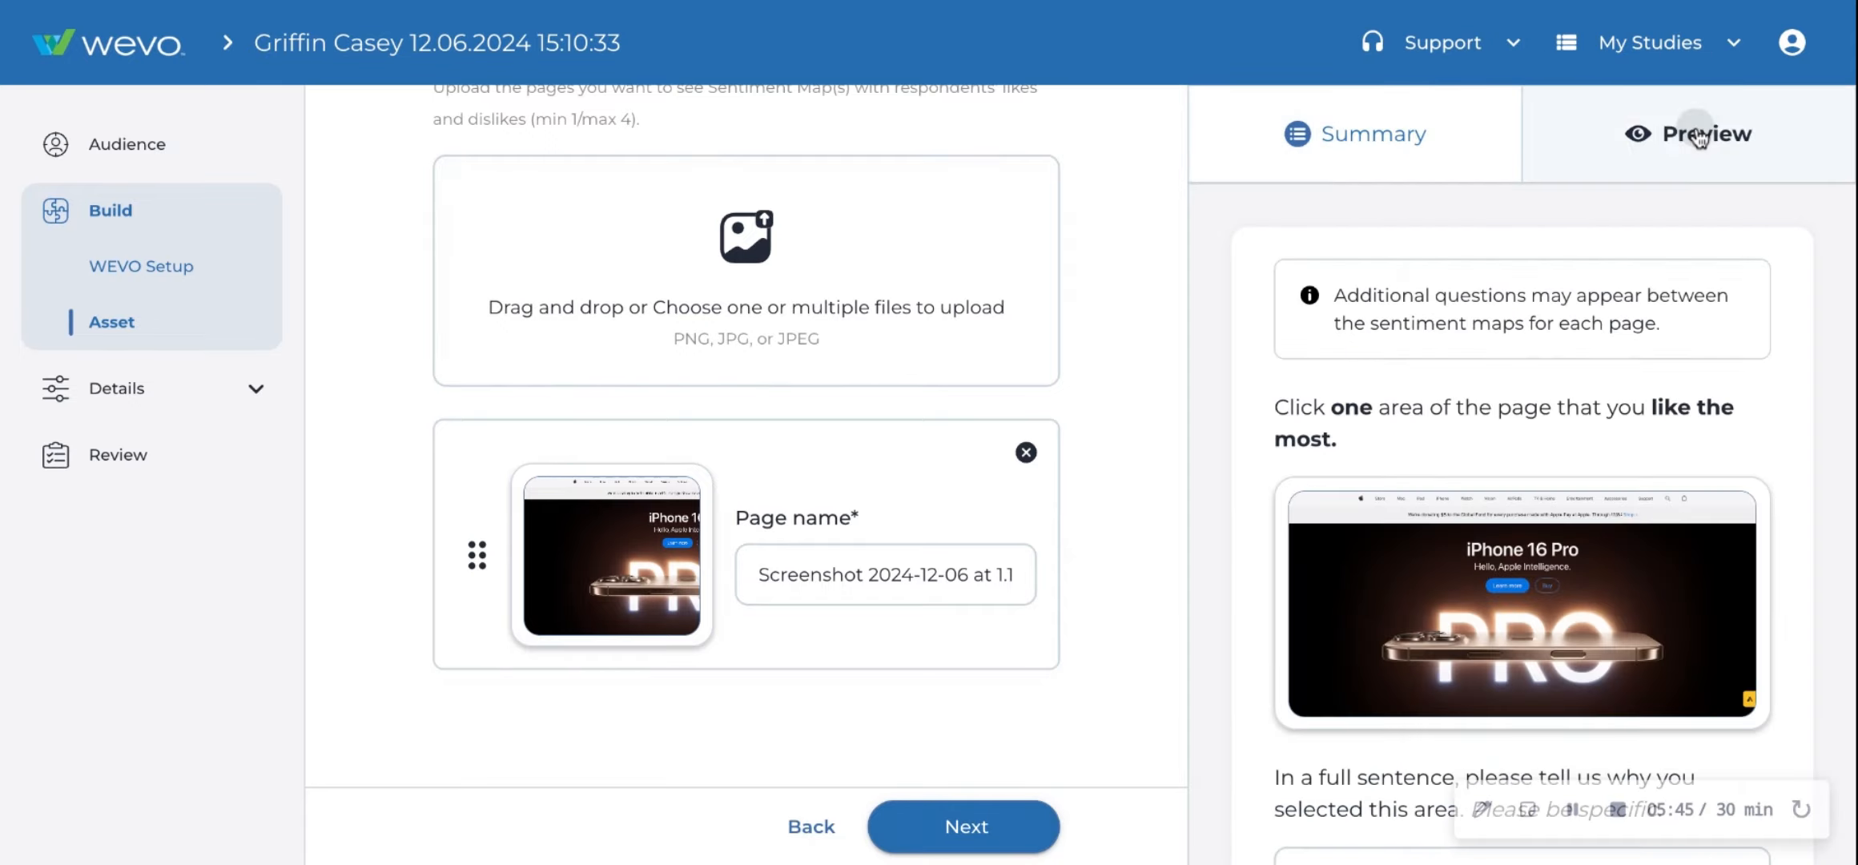
scroll(1477, 543, down, 5)
scroll(1476, 543, down, 3)
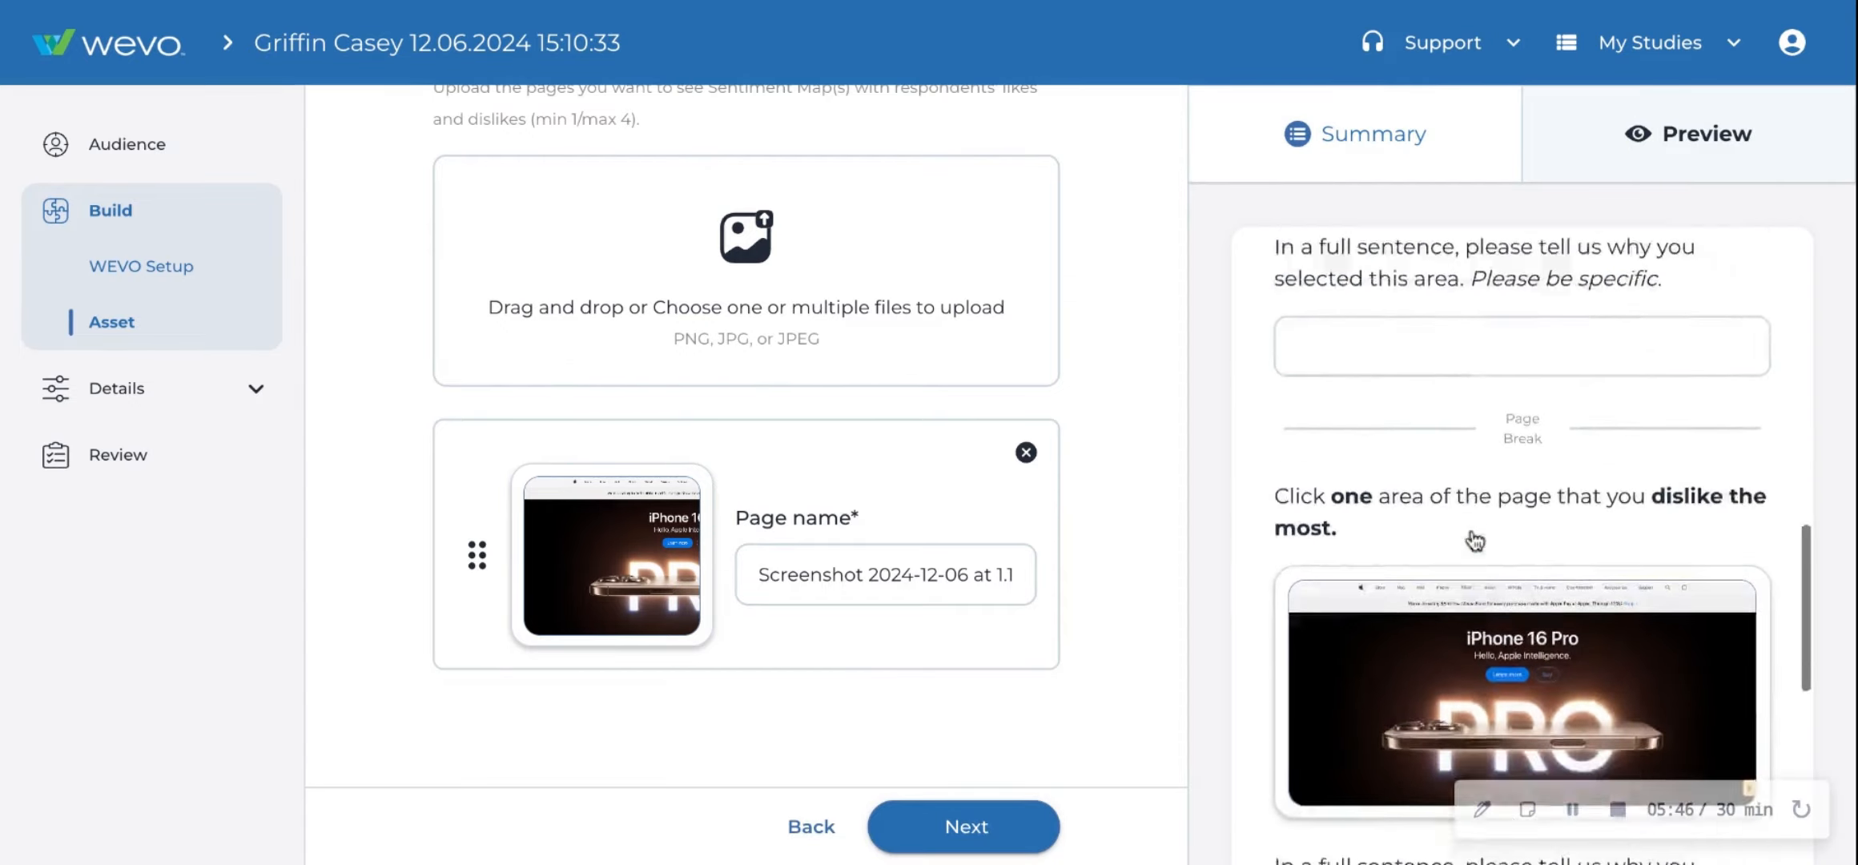
scroll(1474, 540, up, 10)
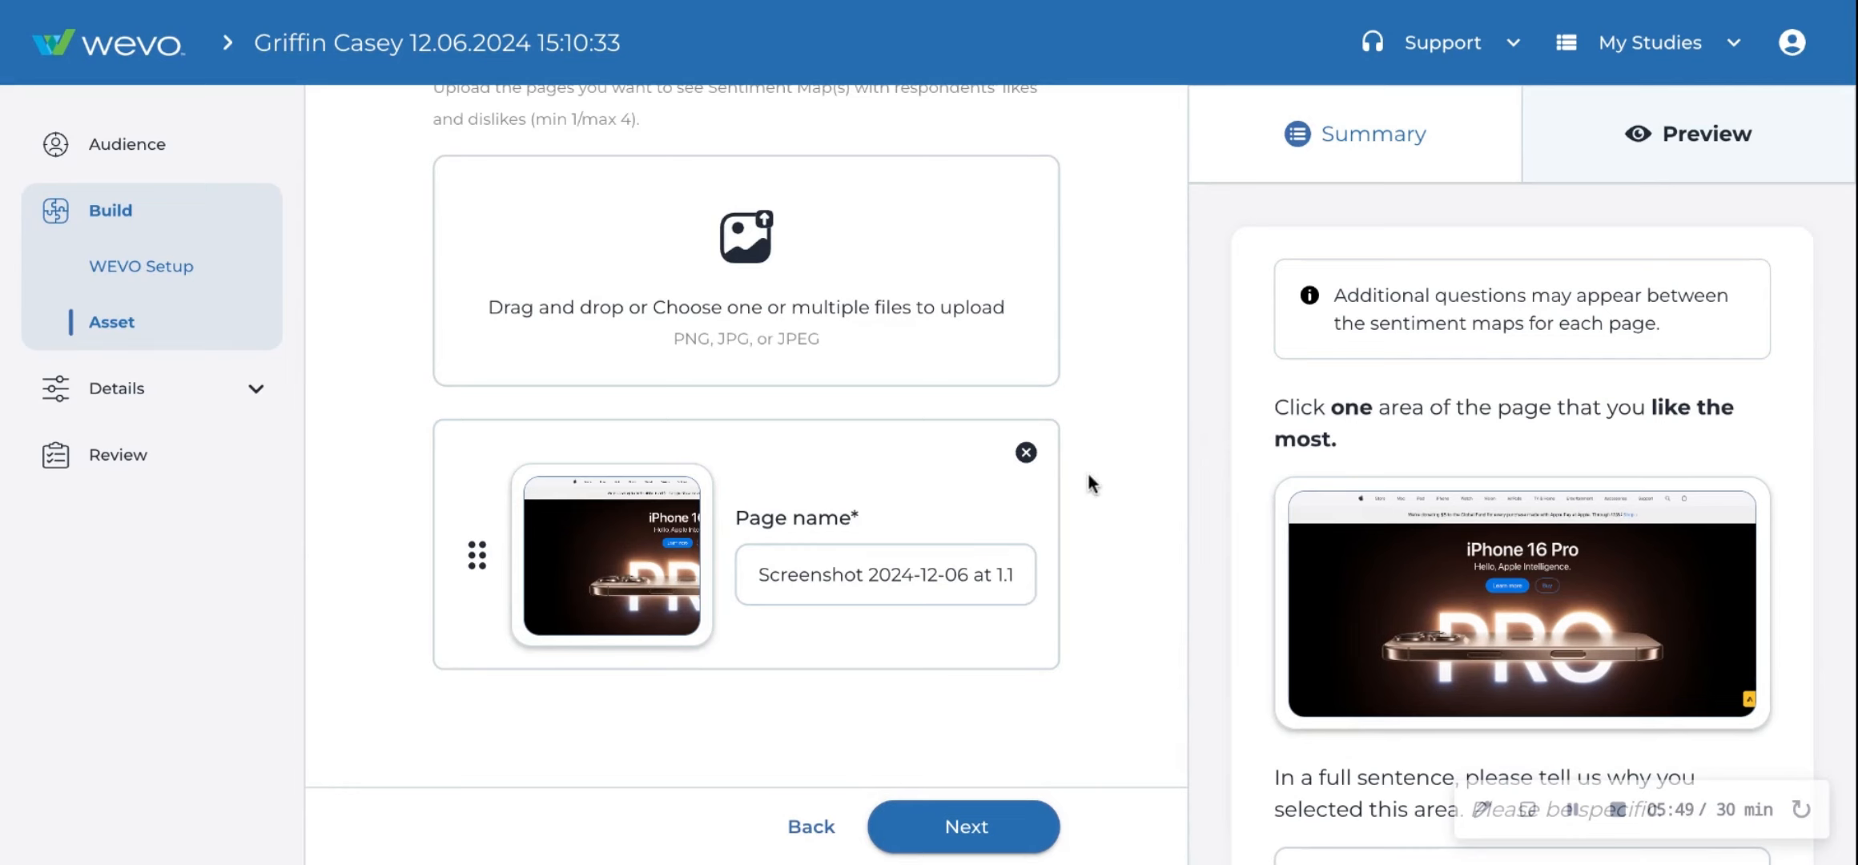
scroll(1091, 484, up, 3)
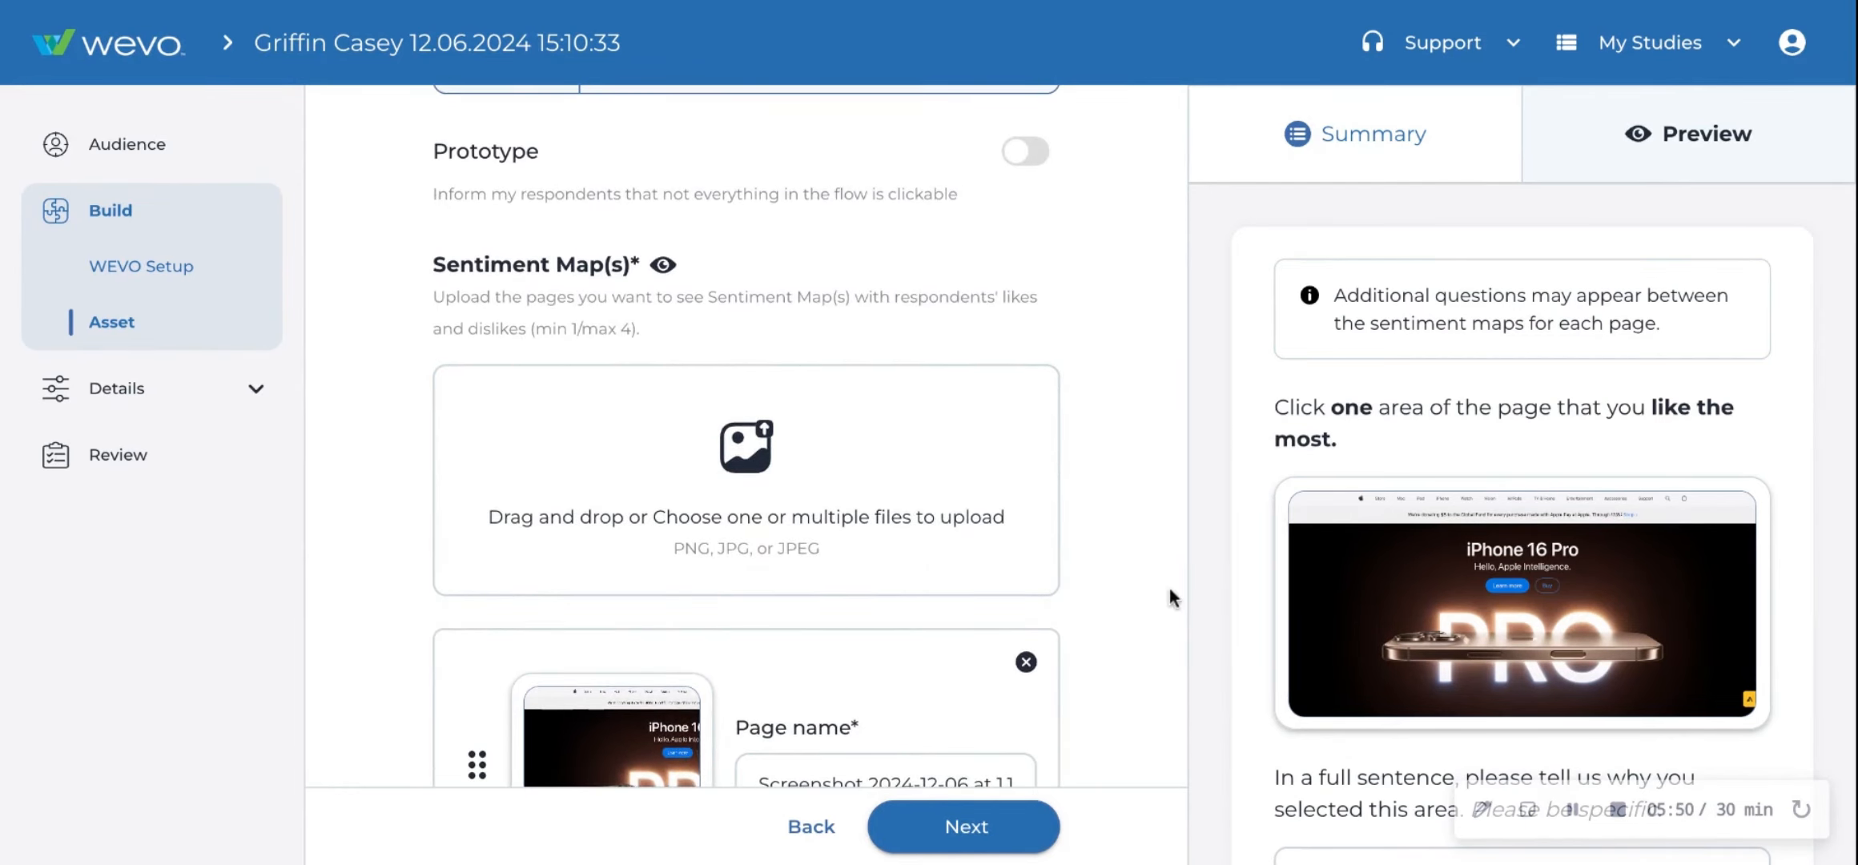
- Open the Goal page and browse the list of popular goals
click(206, 391)
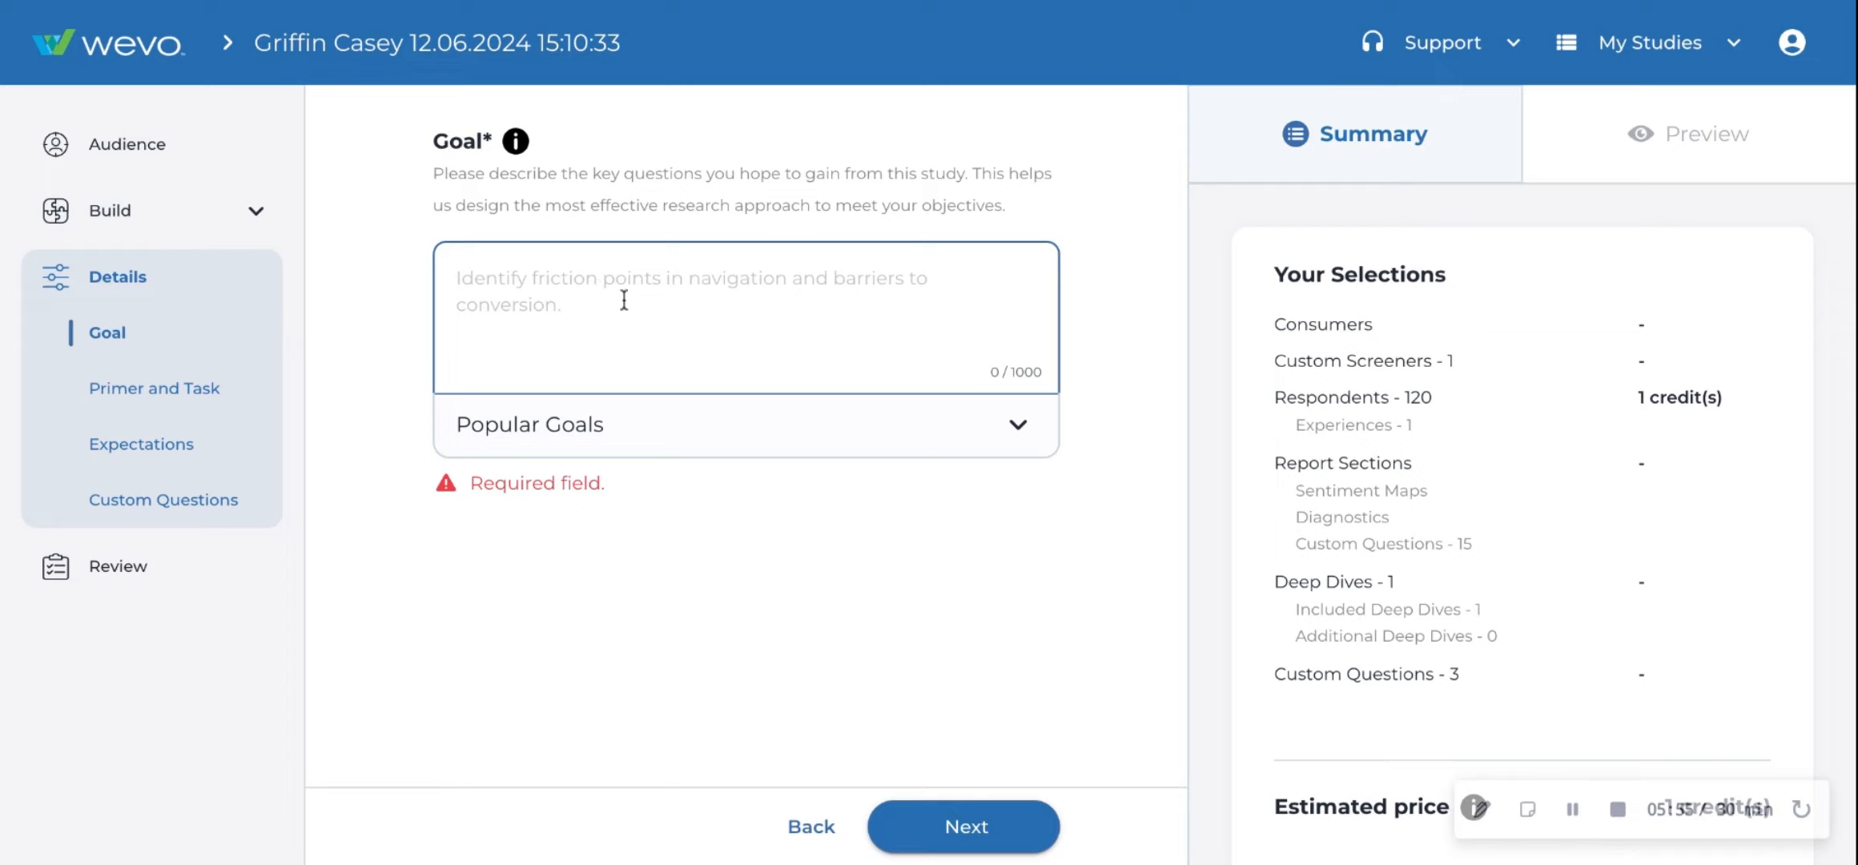
click(1017, 429)
scroll(919, 483, down, 8)
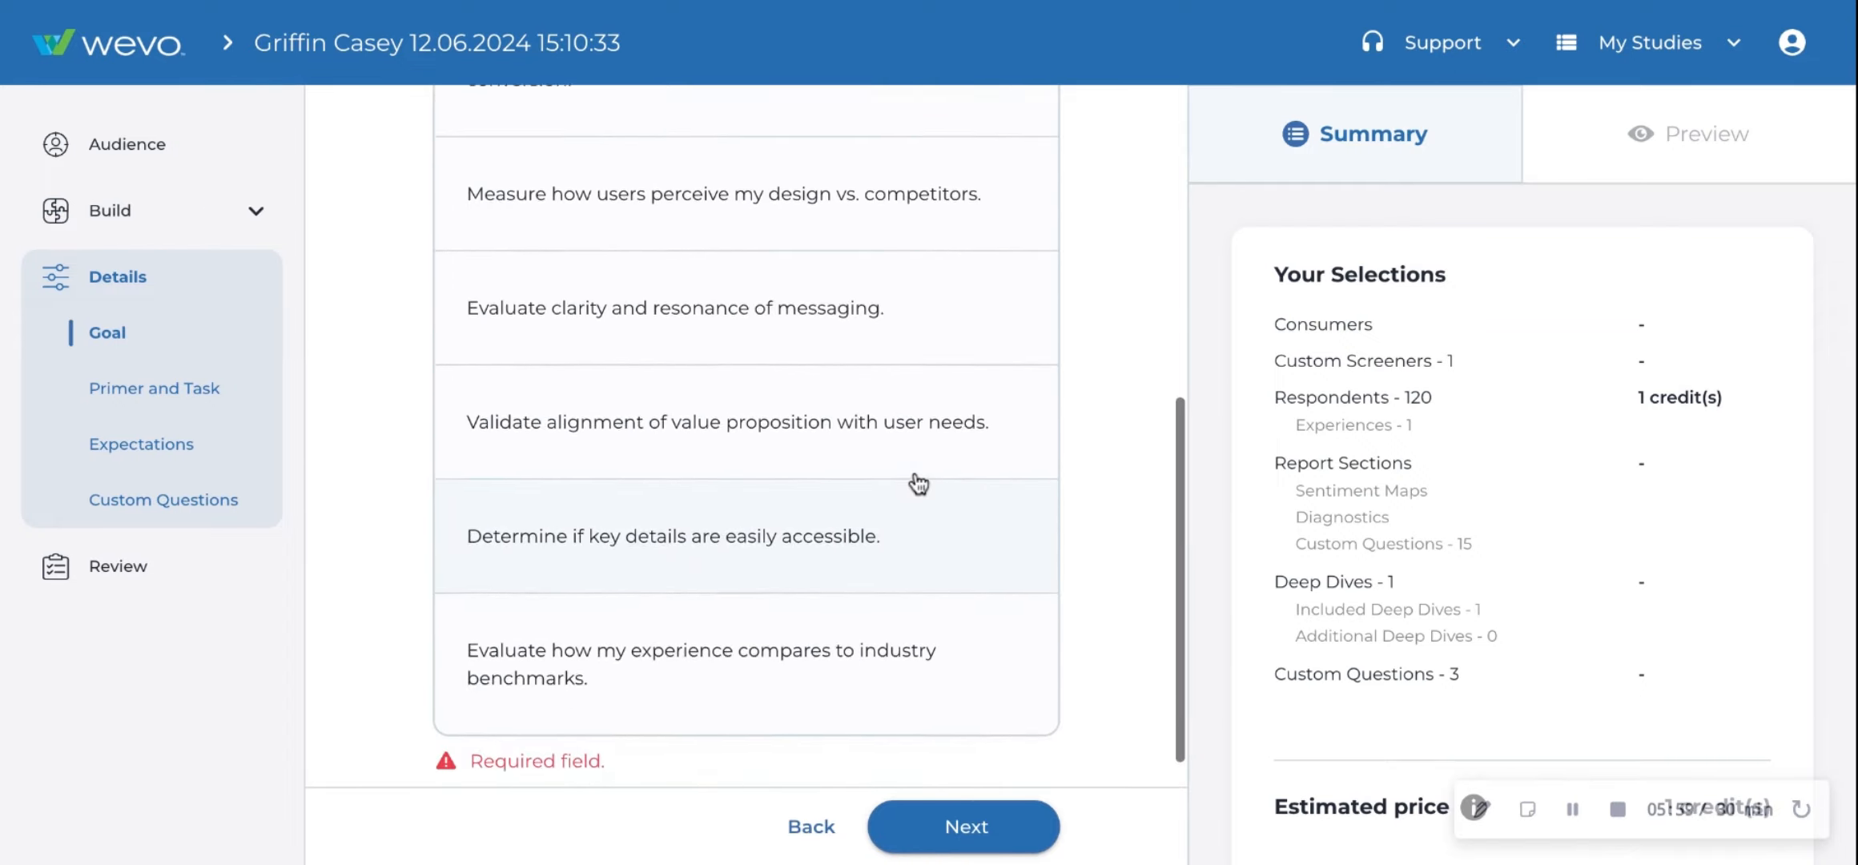
scroll(919, 483, up, 9)
click(1028, 455)
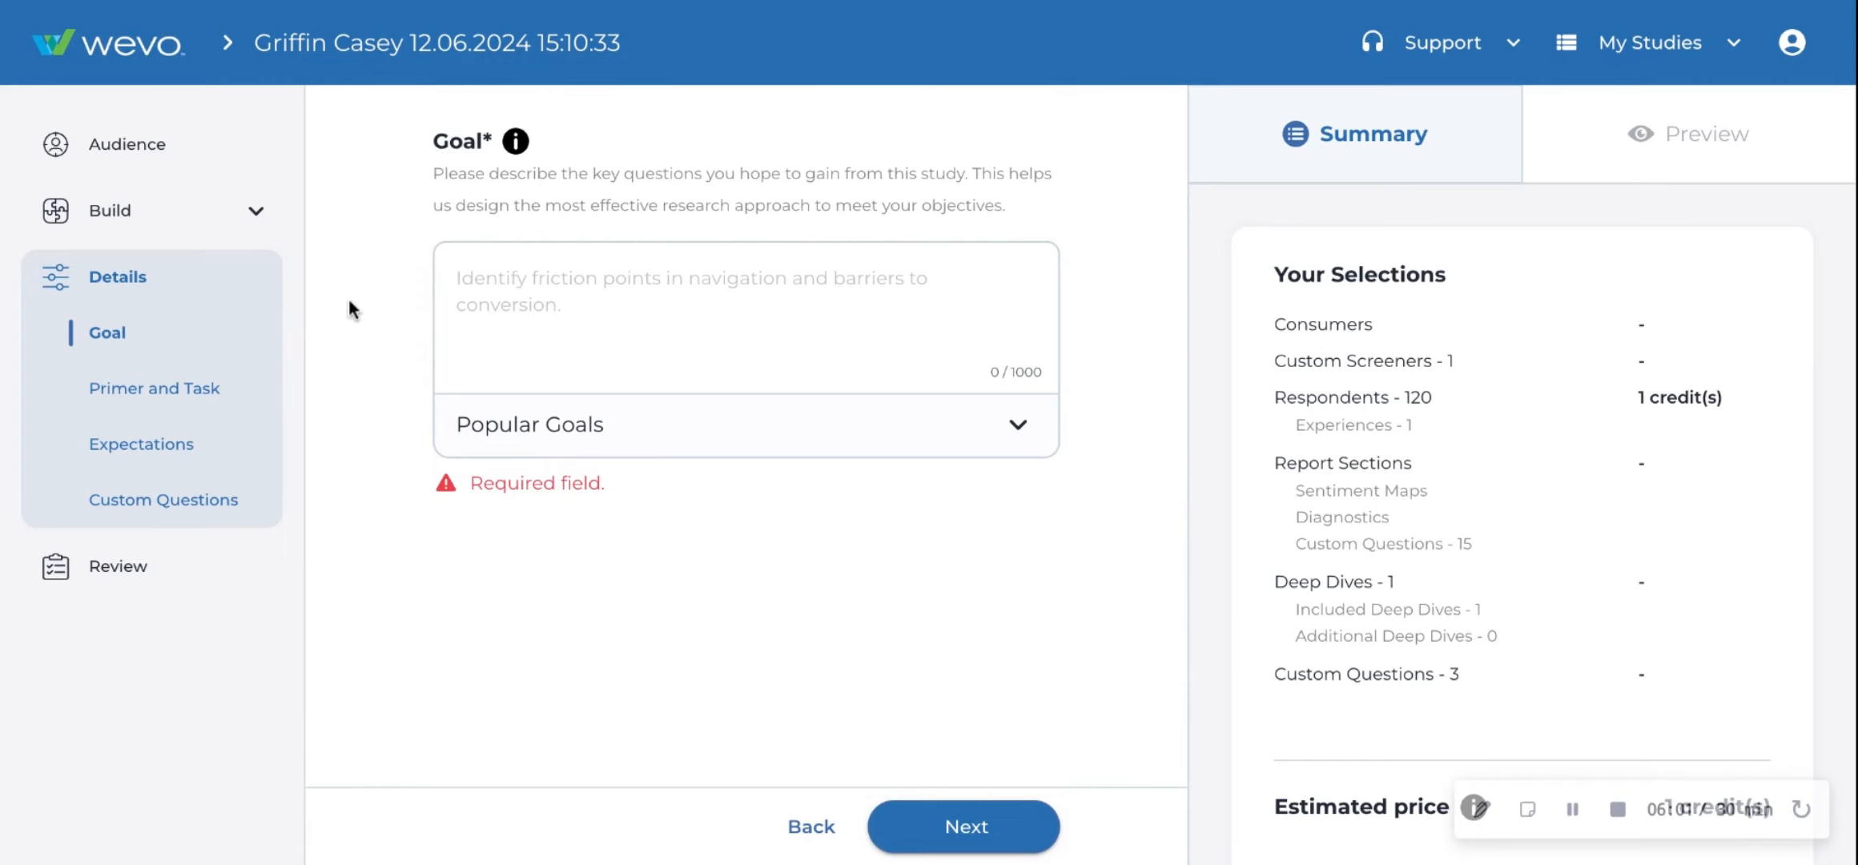
- Open the Primer and Task page and review its primer context, Show Image option and task field
click(244, 389)
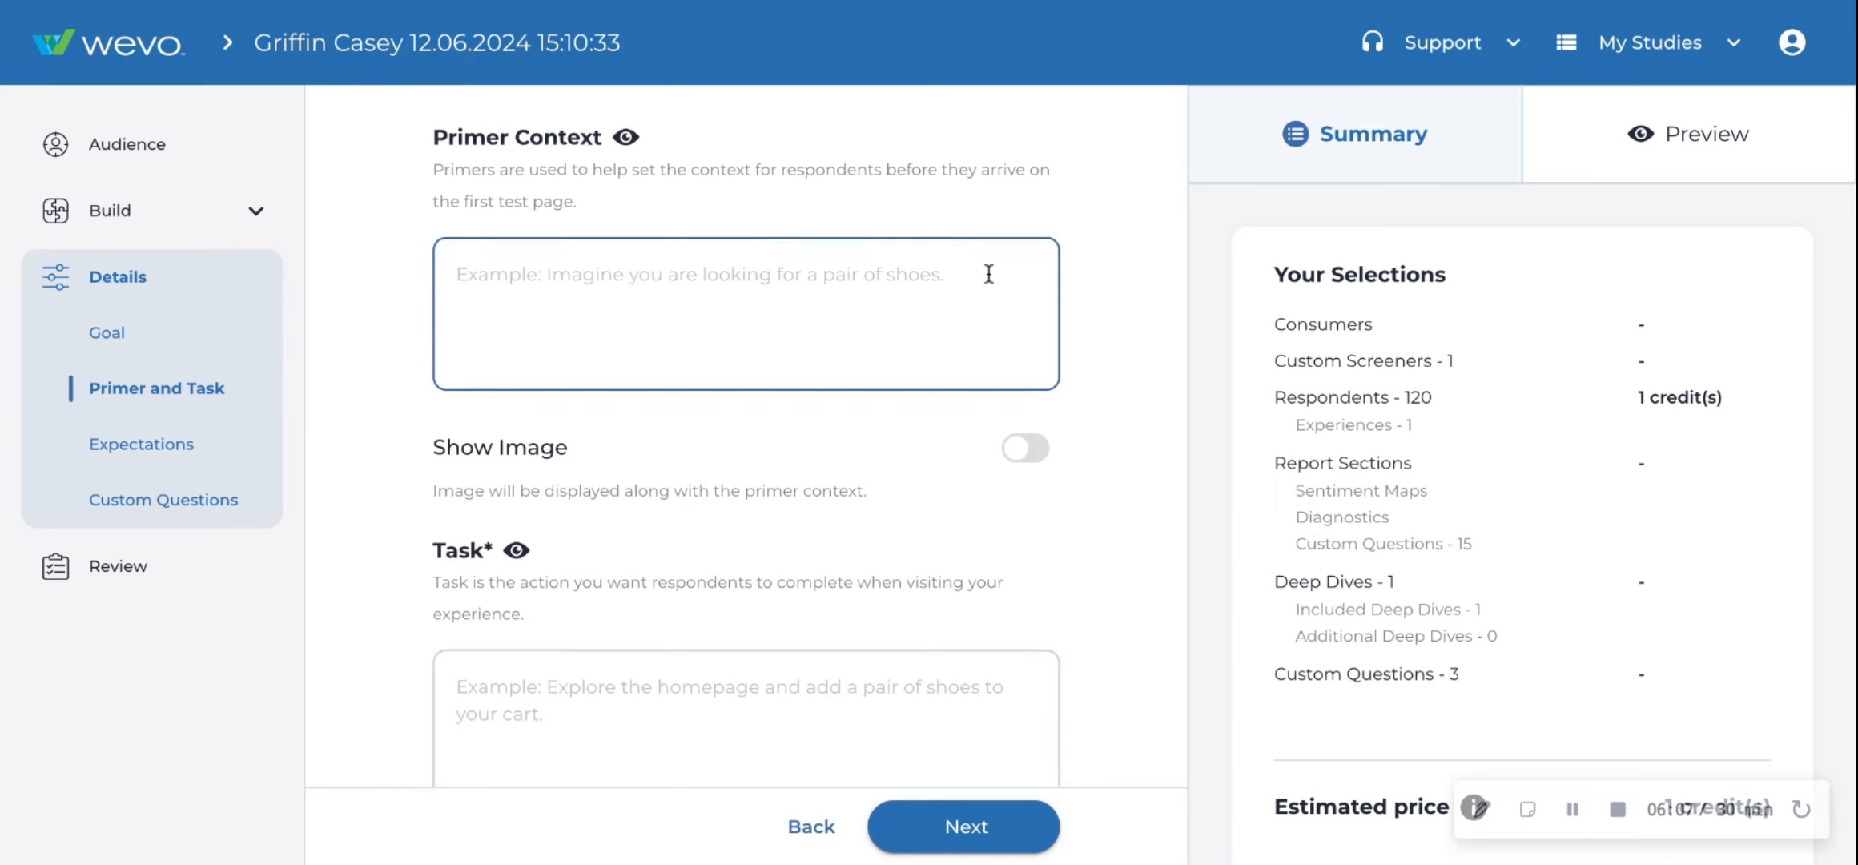
scroll(987, 268, down, 1)
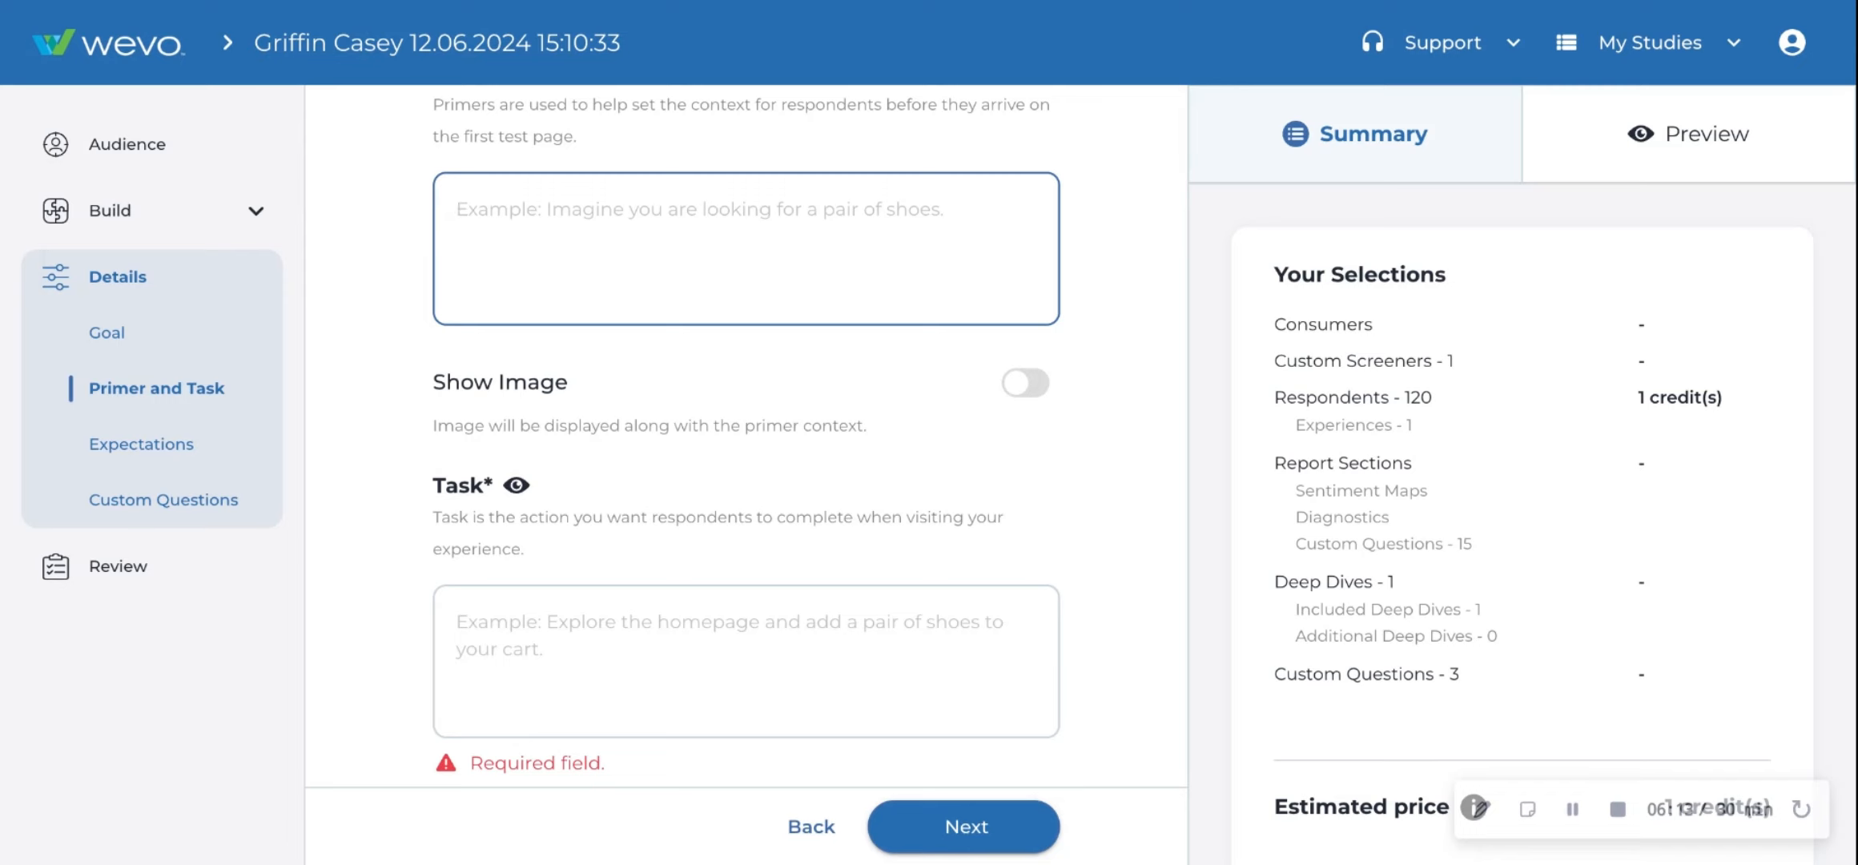
scroll(1112, 357, down, 1)
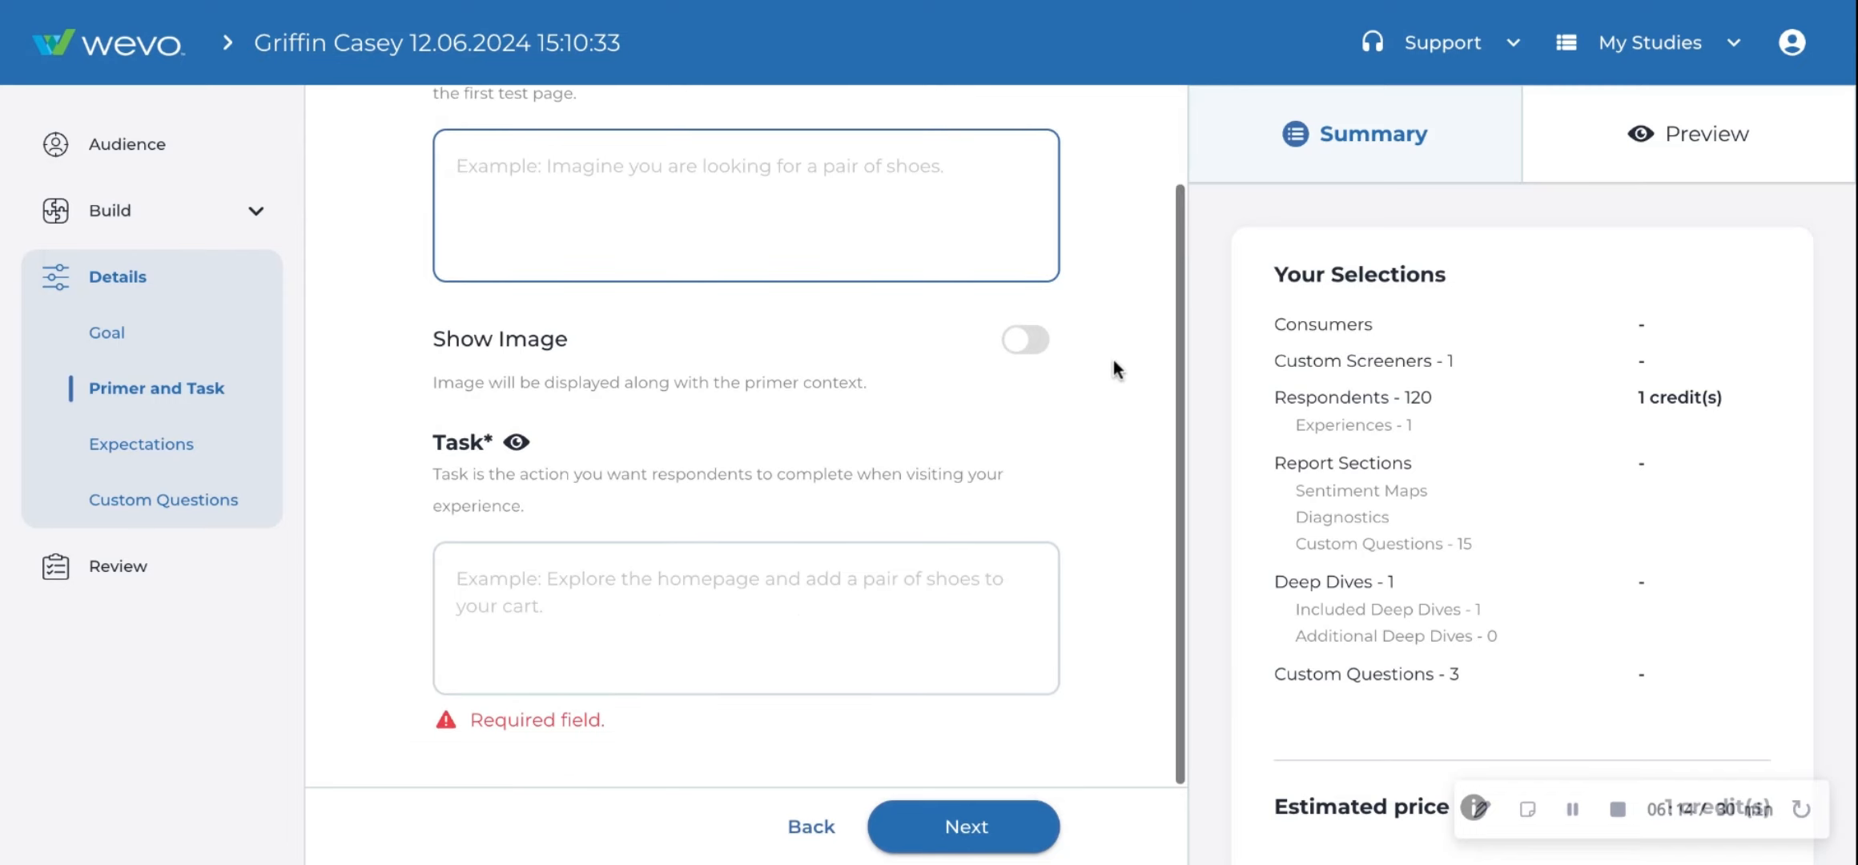
click(1027, 342)
click(1030, 342)
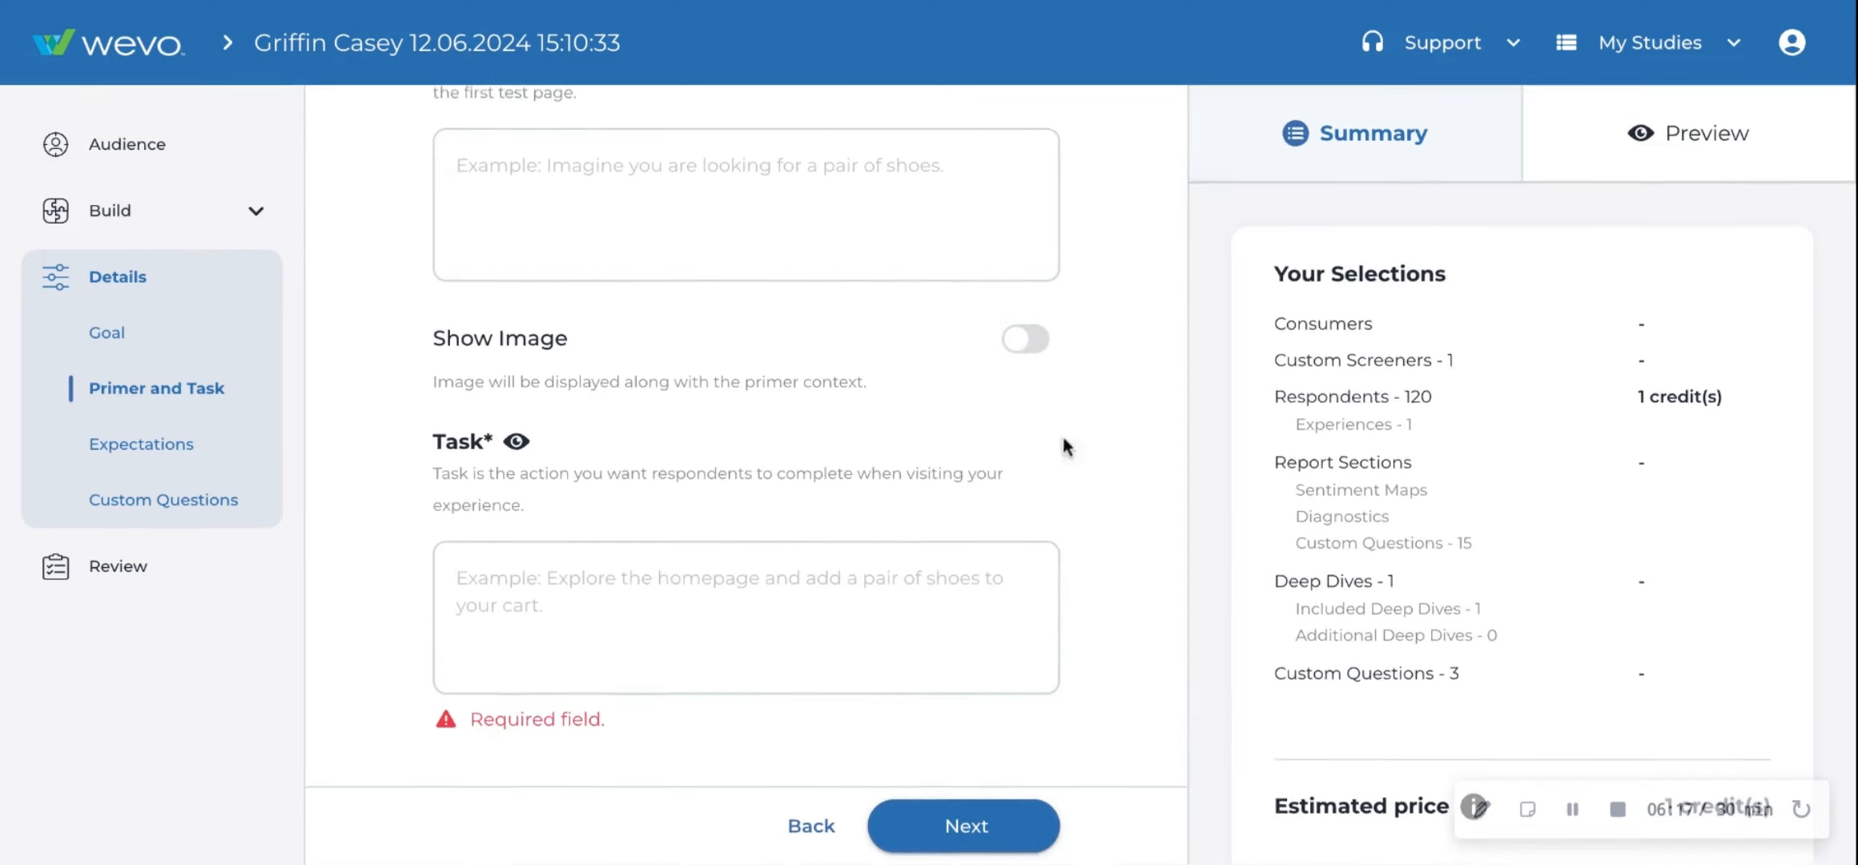
click(817, 609)
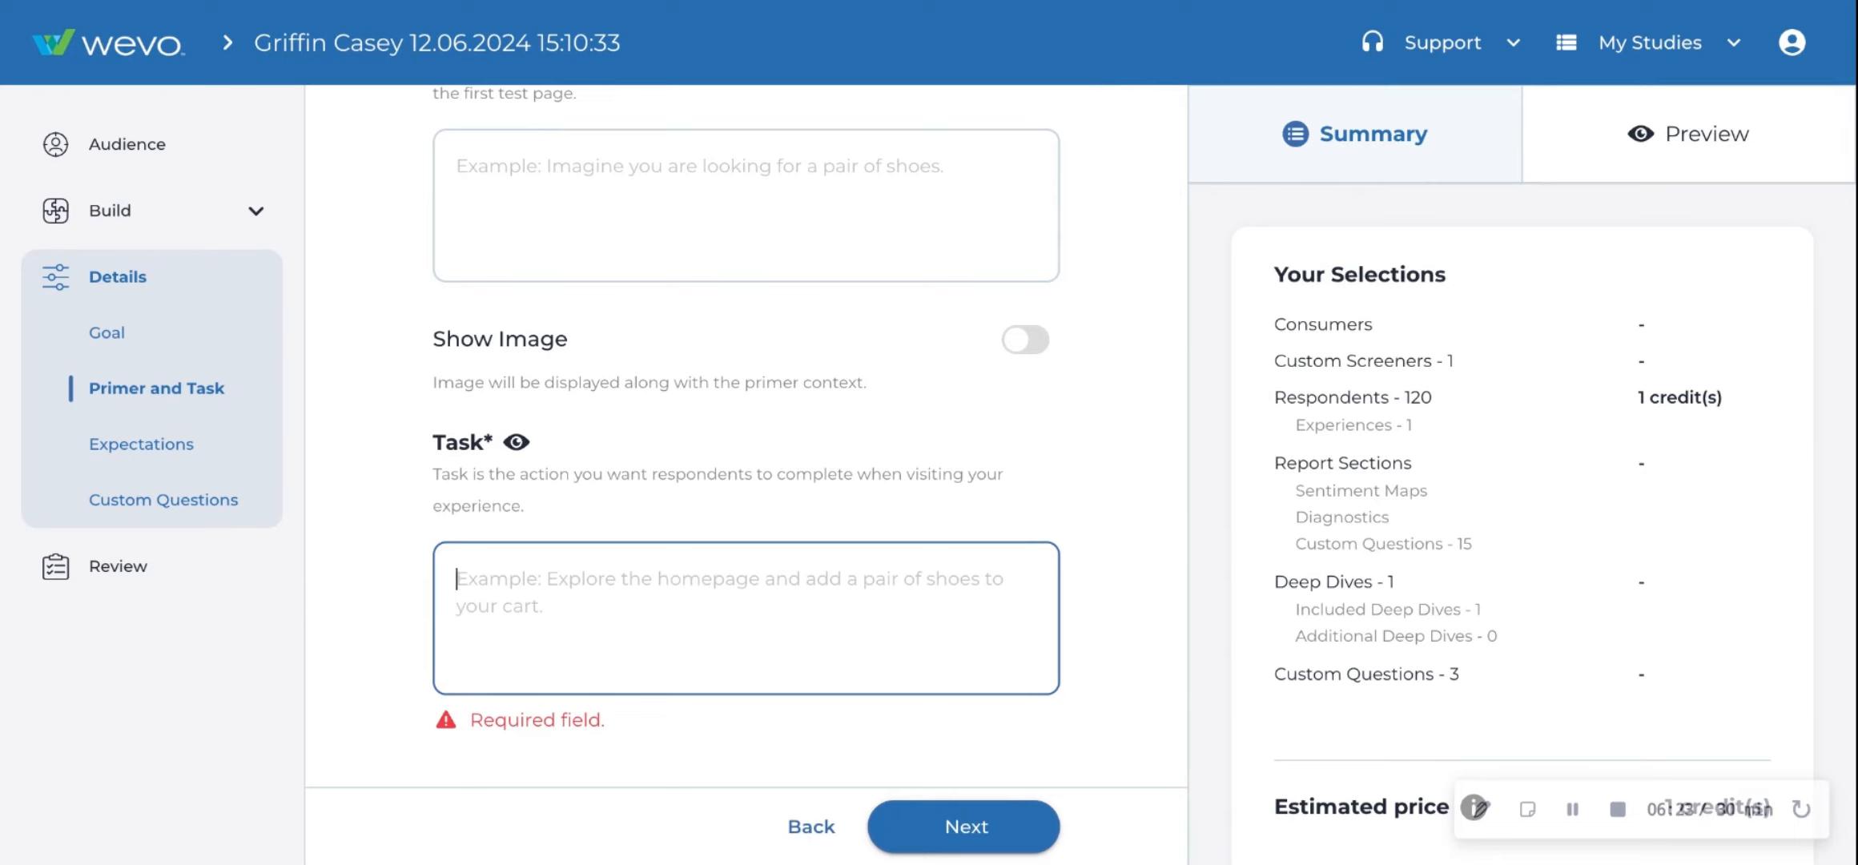
- Open the Expectations page, select the shopping for shoes text and check the expectations preview
click(241, 444)
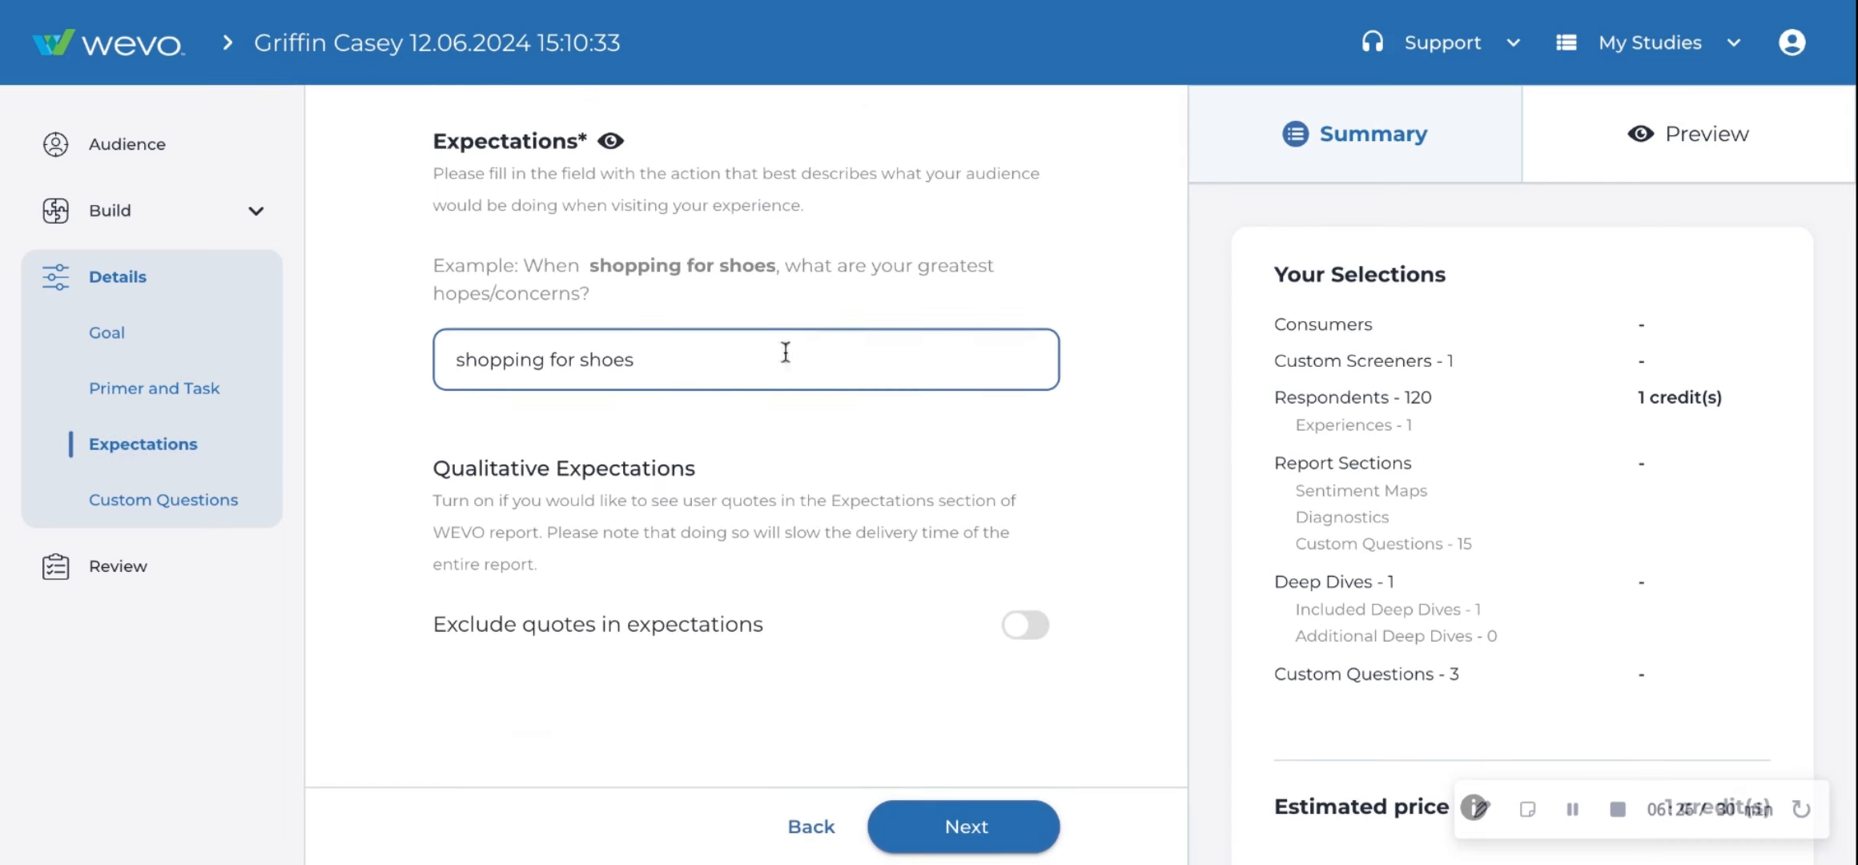
click(755, 369)
drag(755, 369, 381, 369)
click(361, 296)
click(1769, 152)
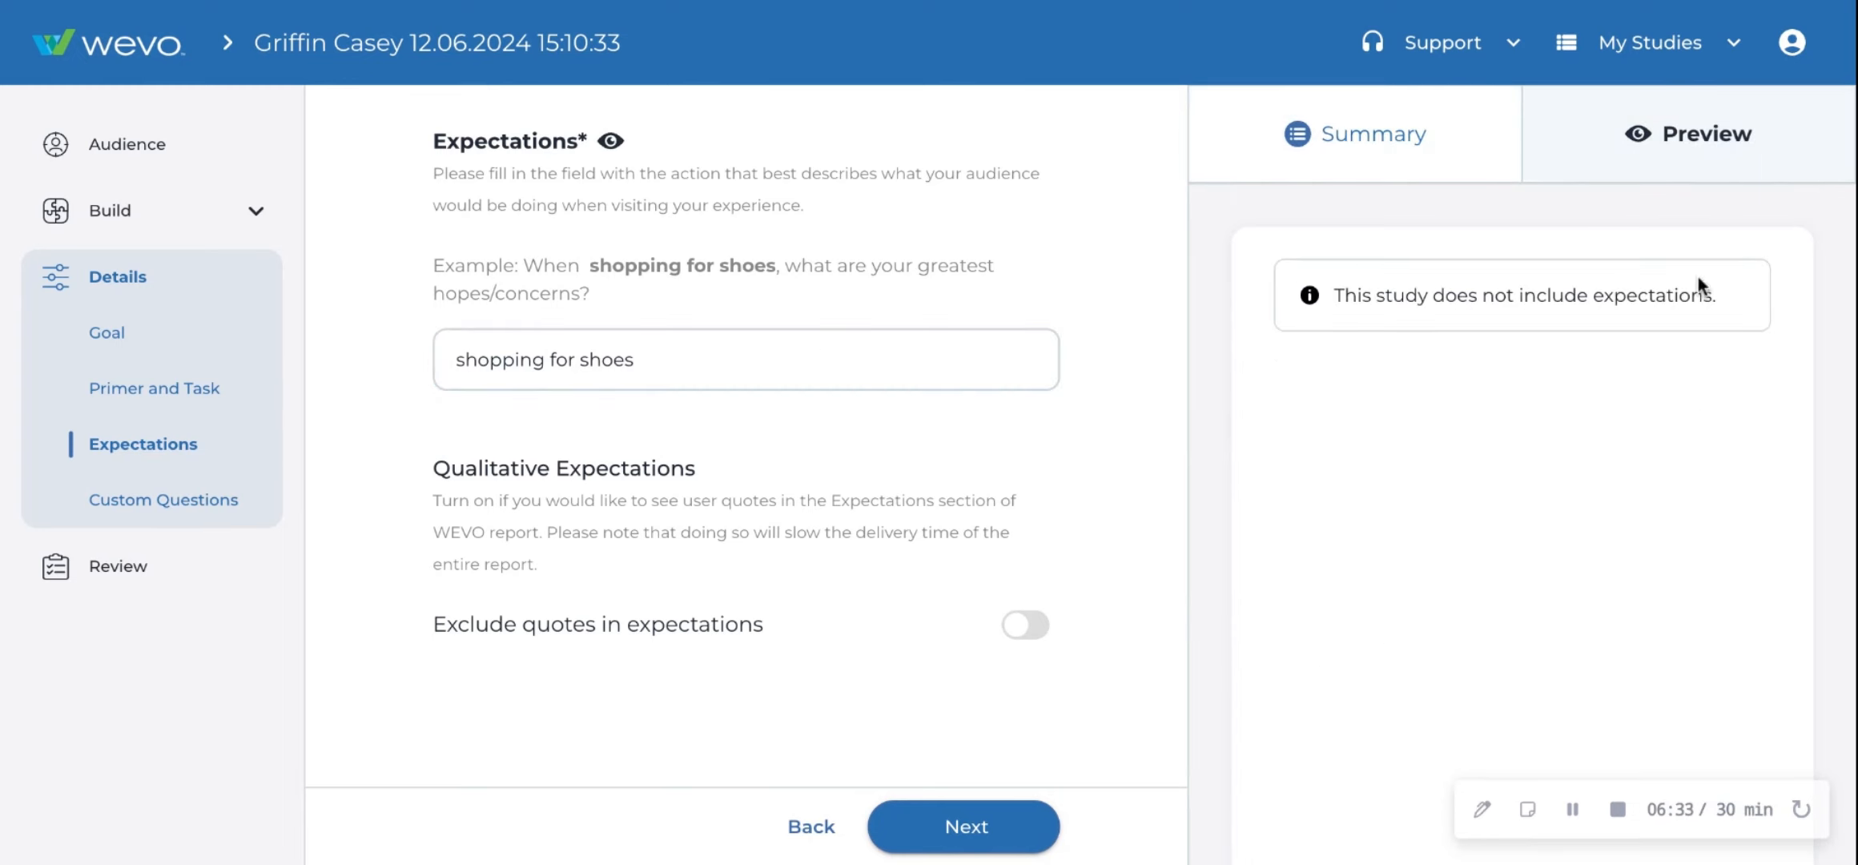
- Include Expectations in the report contents again and toggle the Exclude quotes in expectations option
click(158, 228)
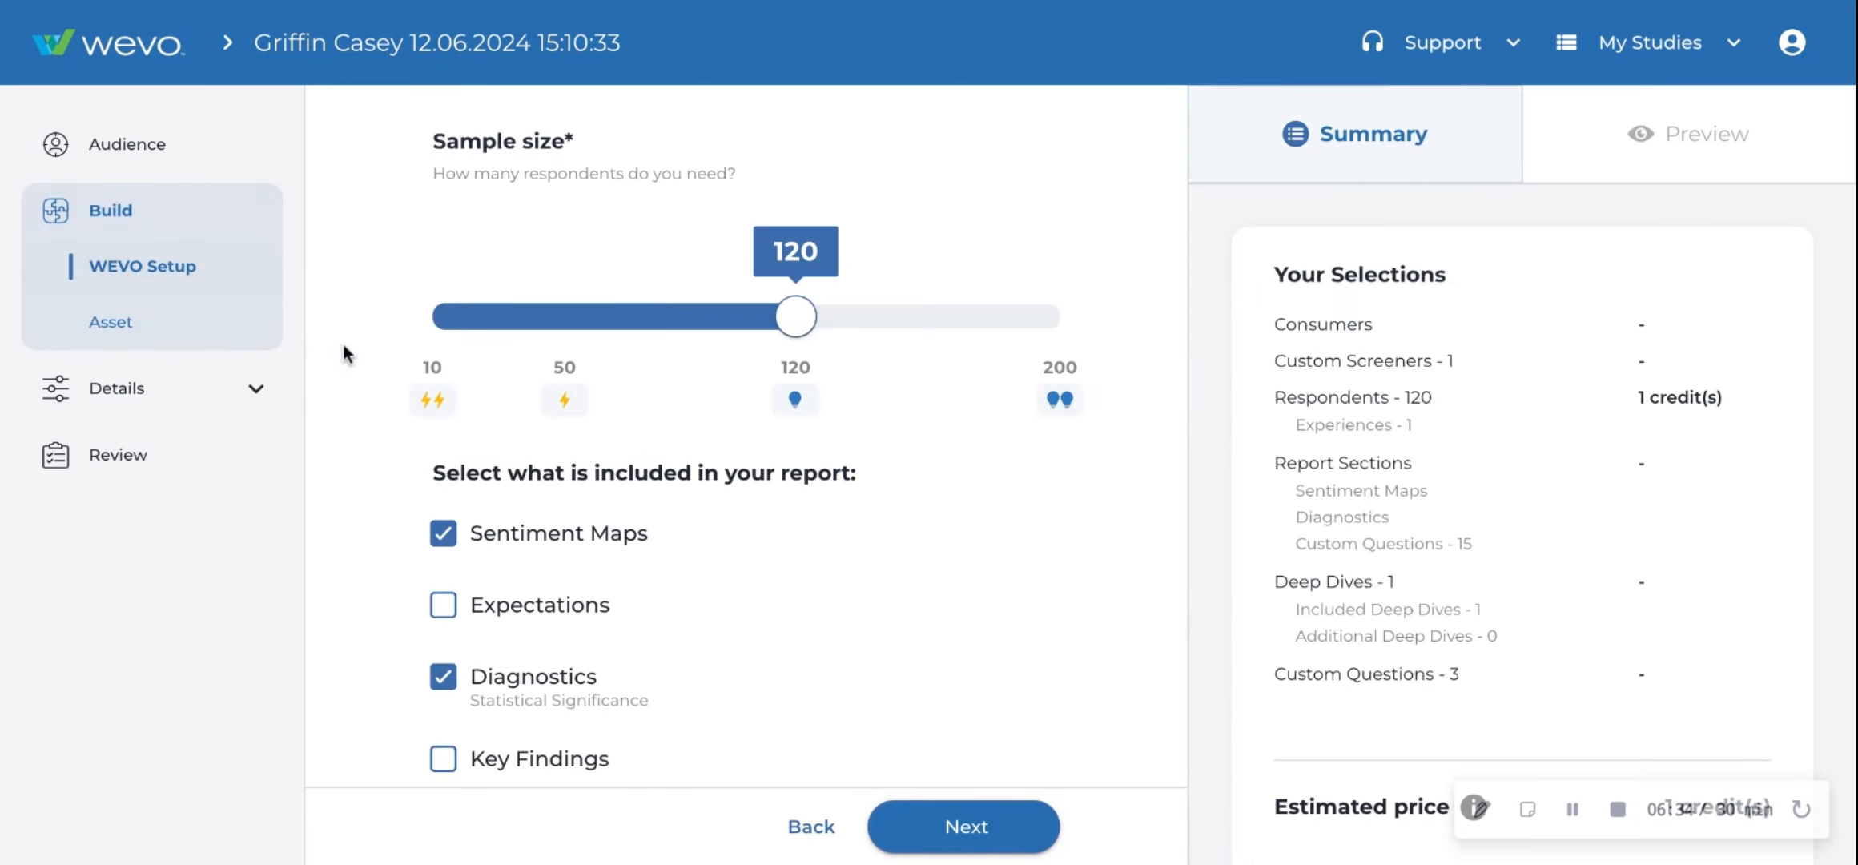
click(444, 606)
click(200, 414)
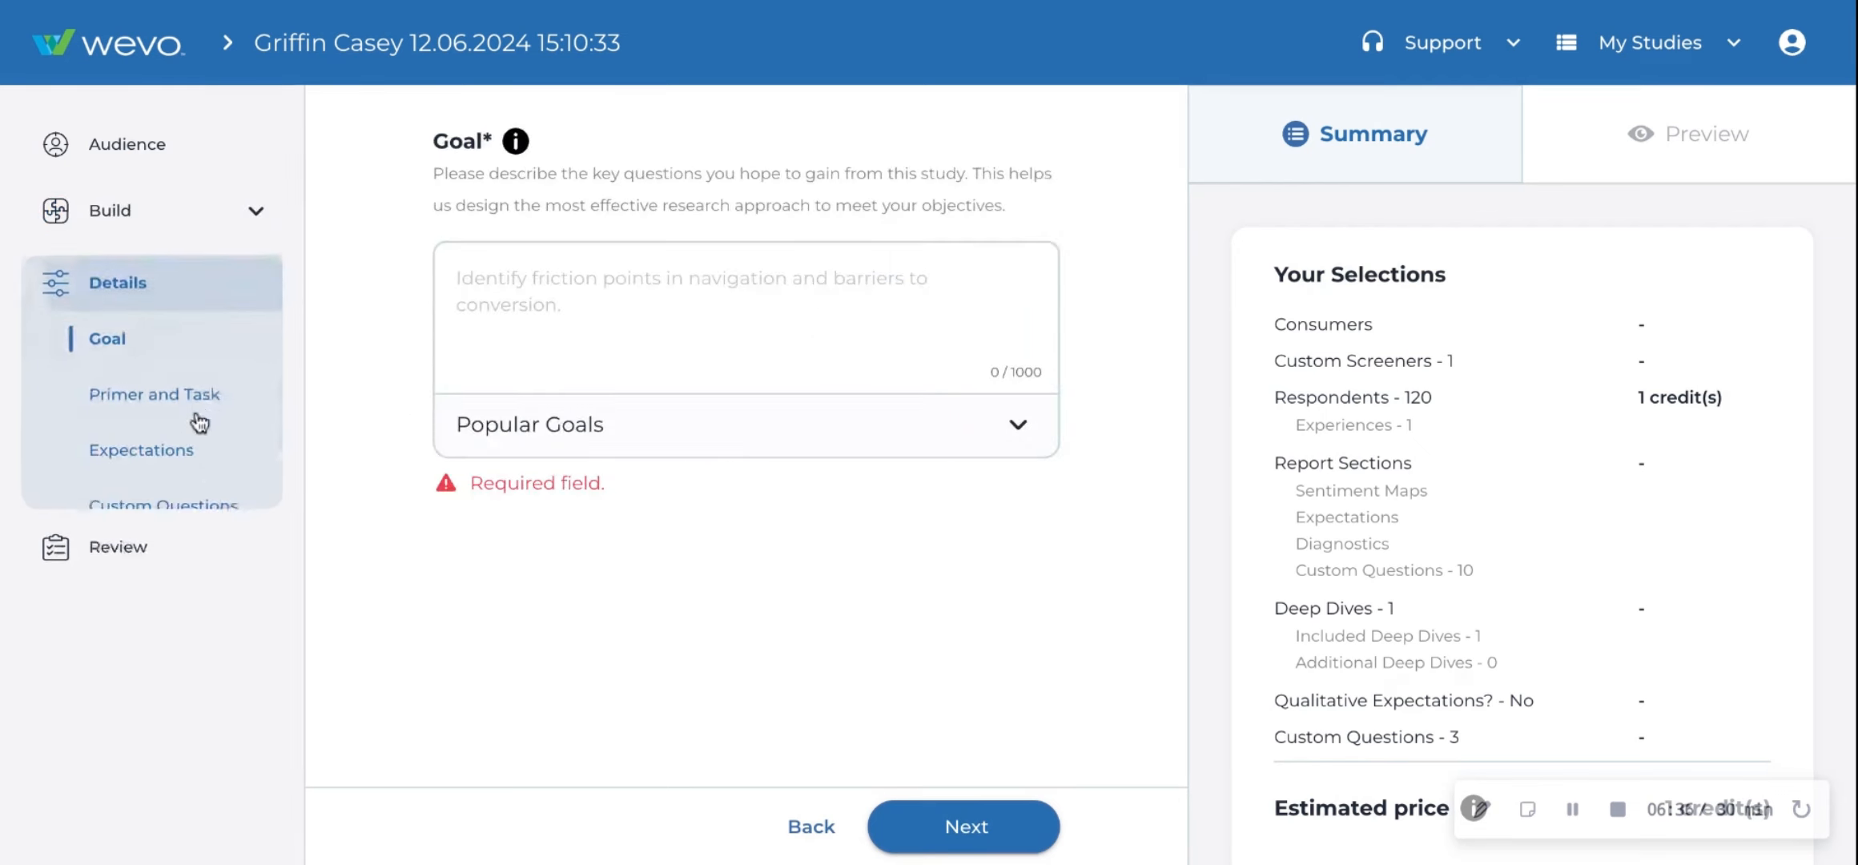
click(199, 441)
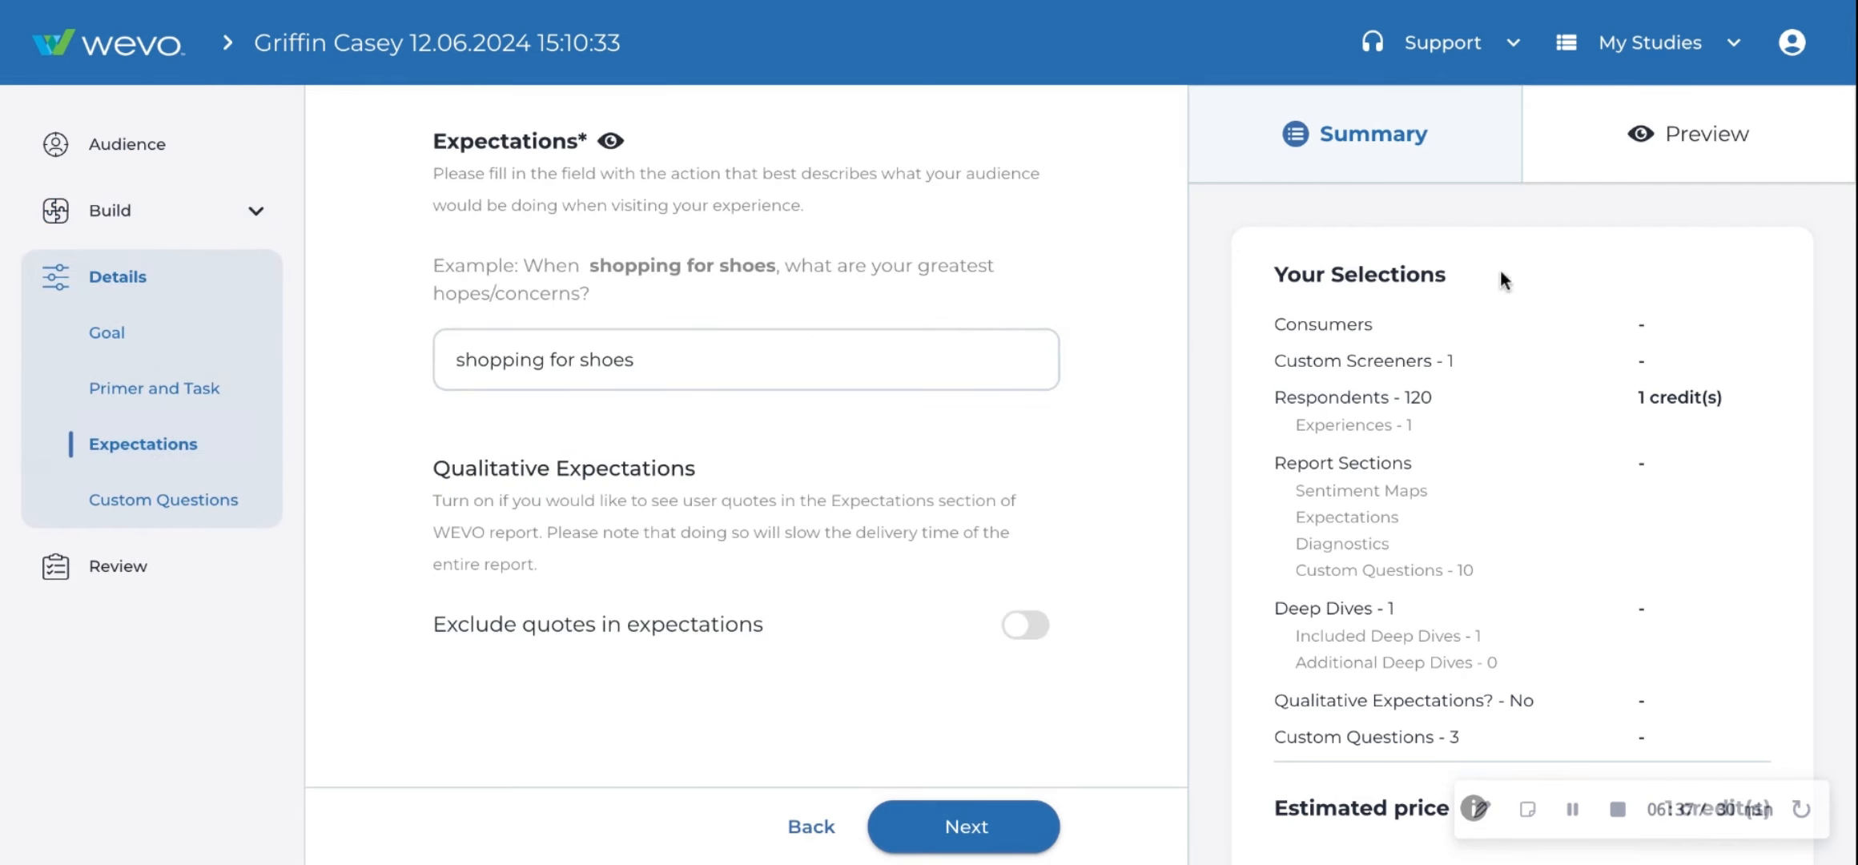
click(1710, 133)
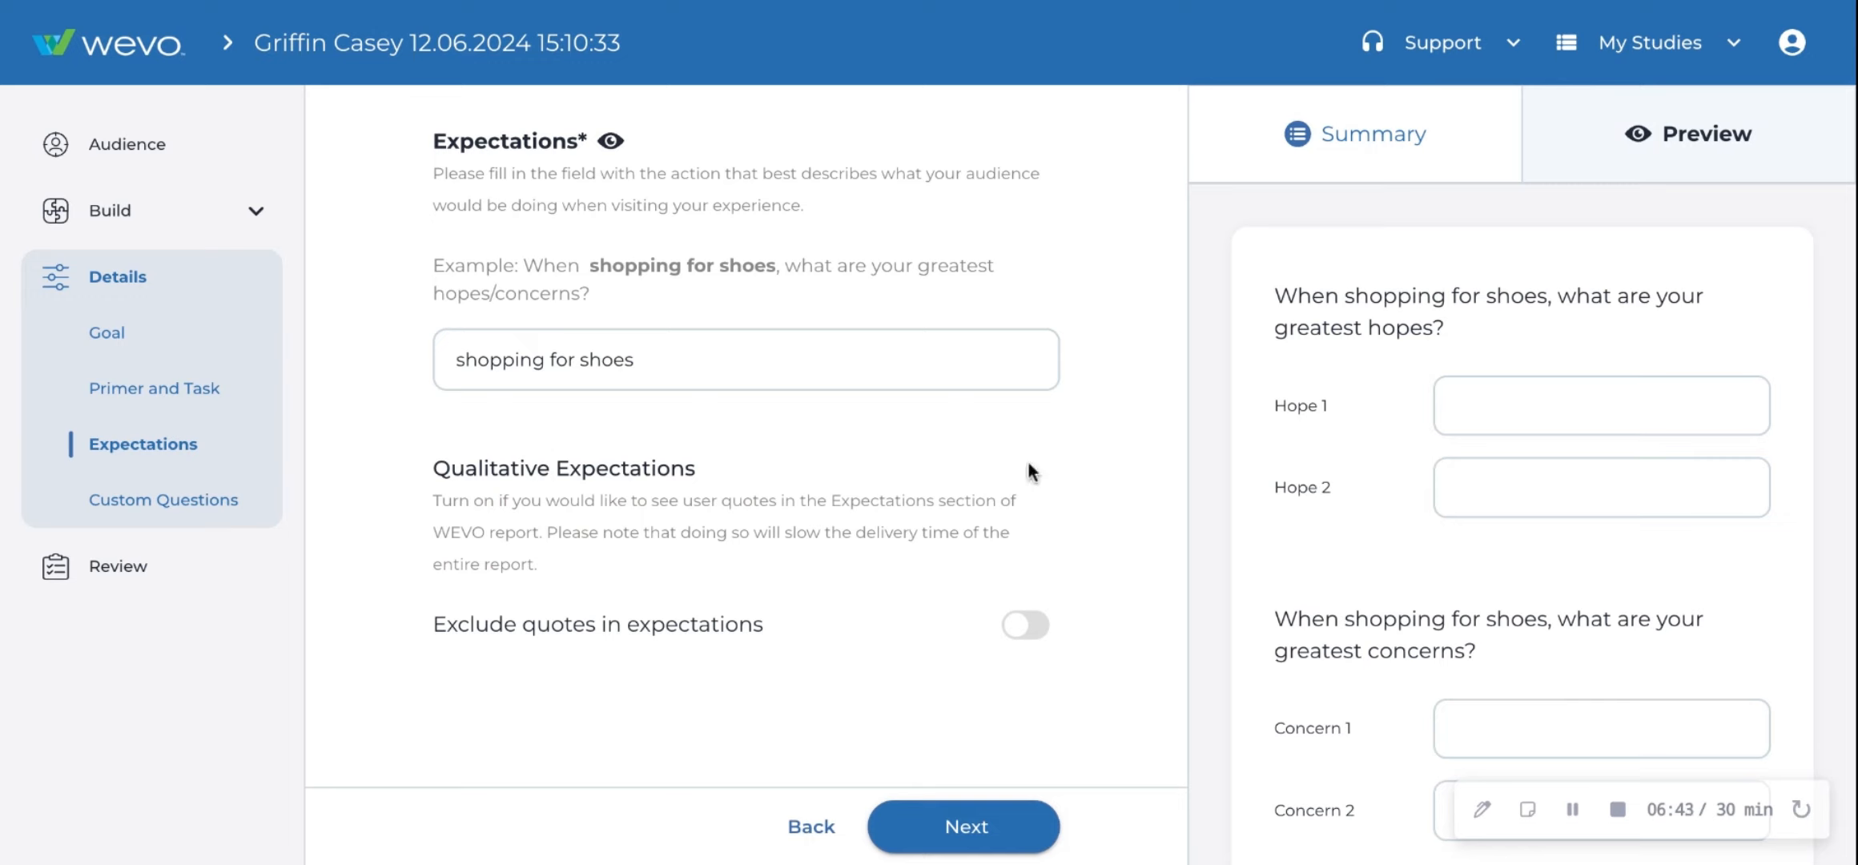
click(1033, 633)
- Open the Custom Questions page and browse the question type options for Custom Question #1 and its preview
click(240, 513)
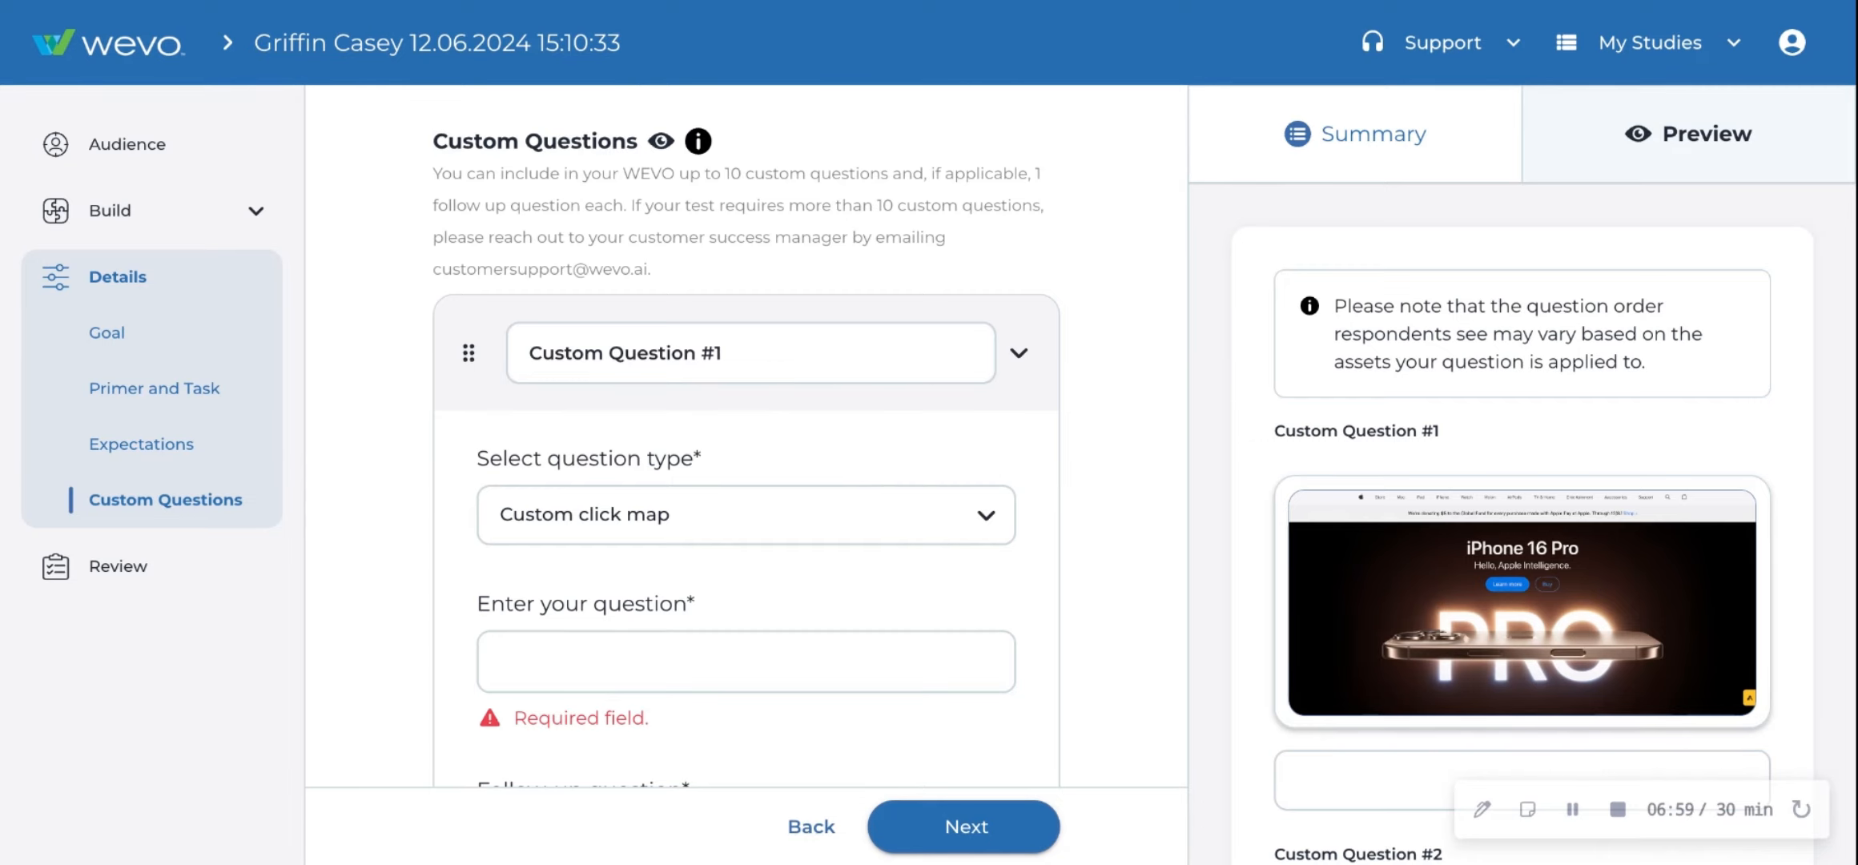
scroll(905, 444, down, 1)
click(904, 442)
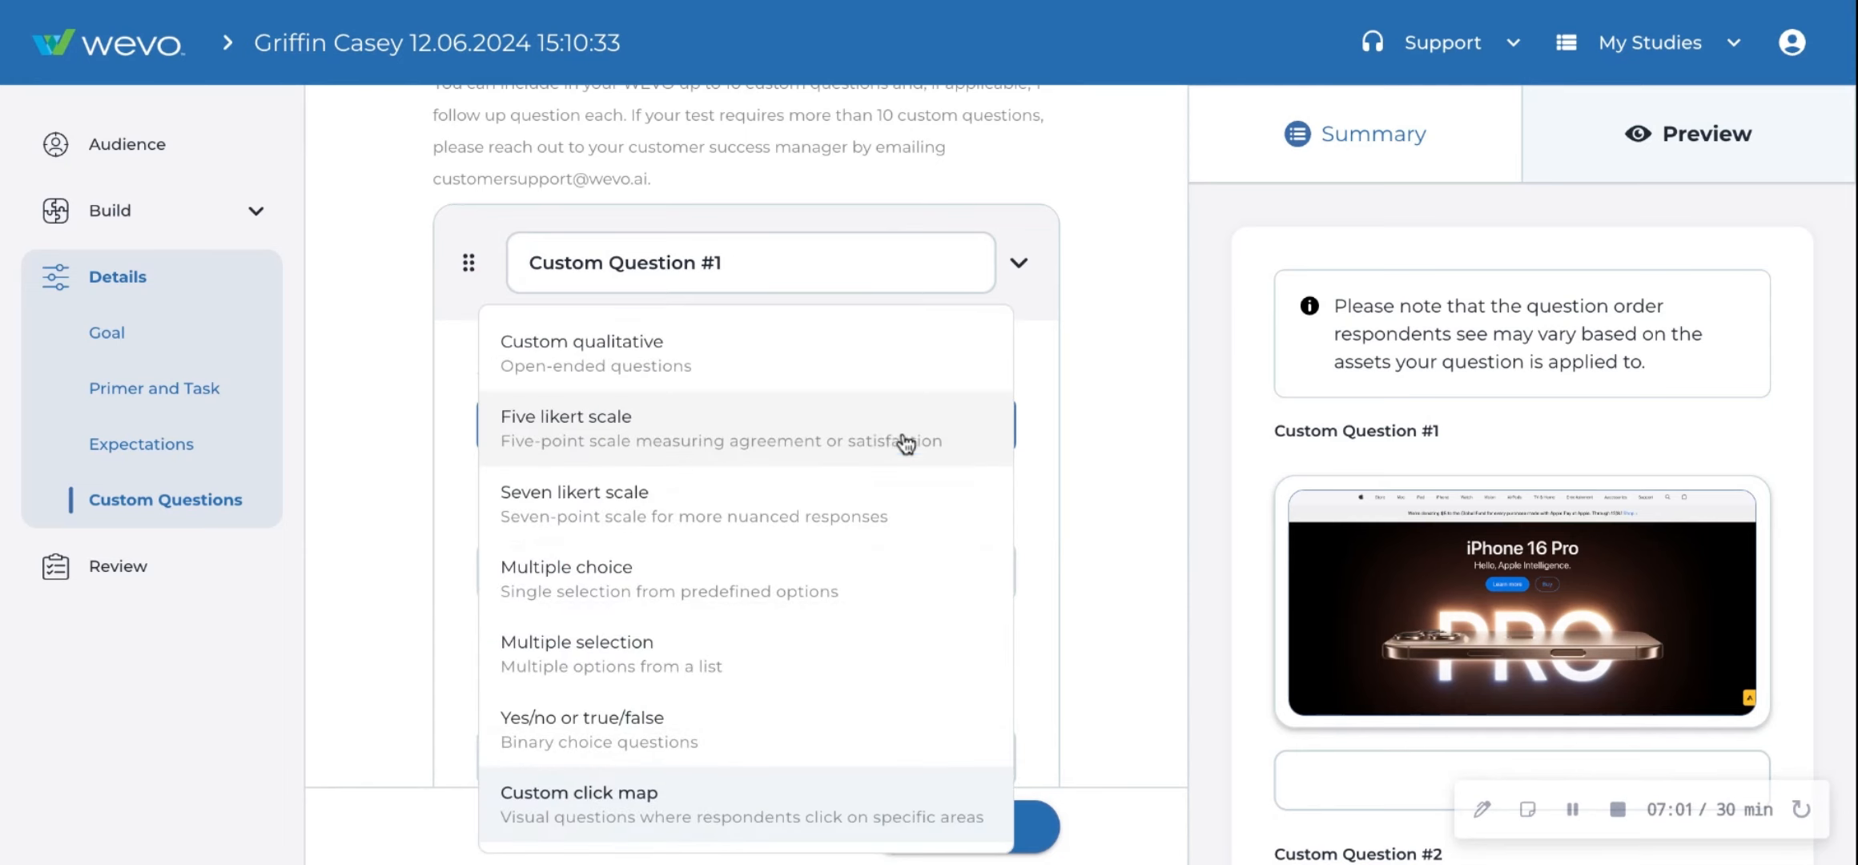
click(1169, 434)
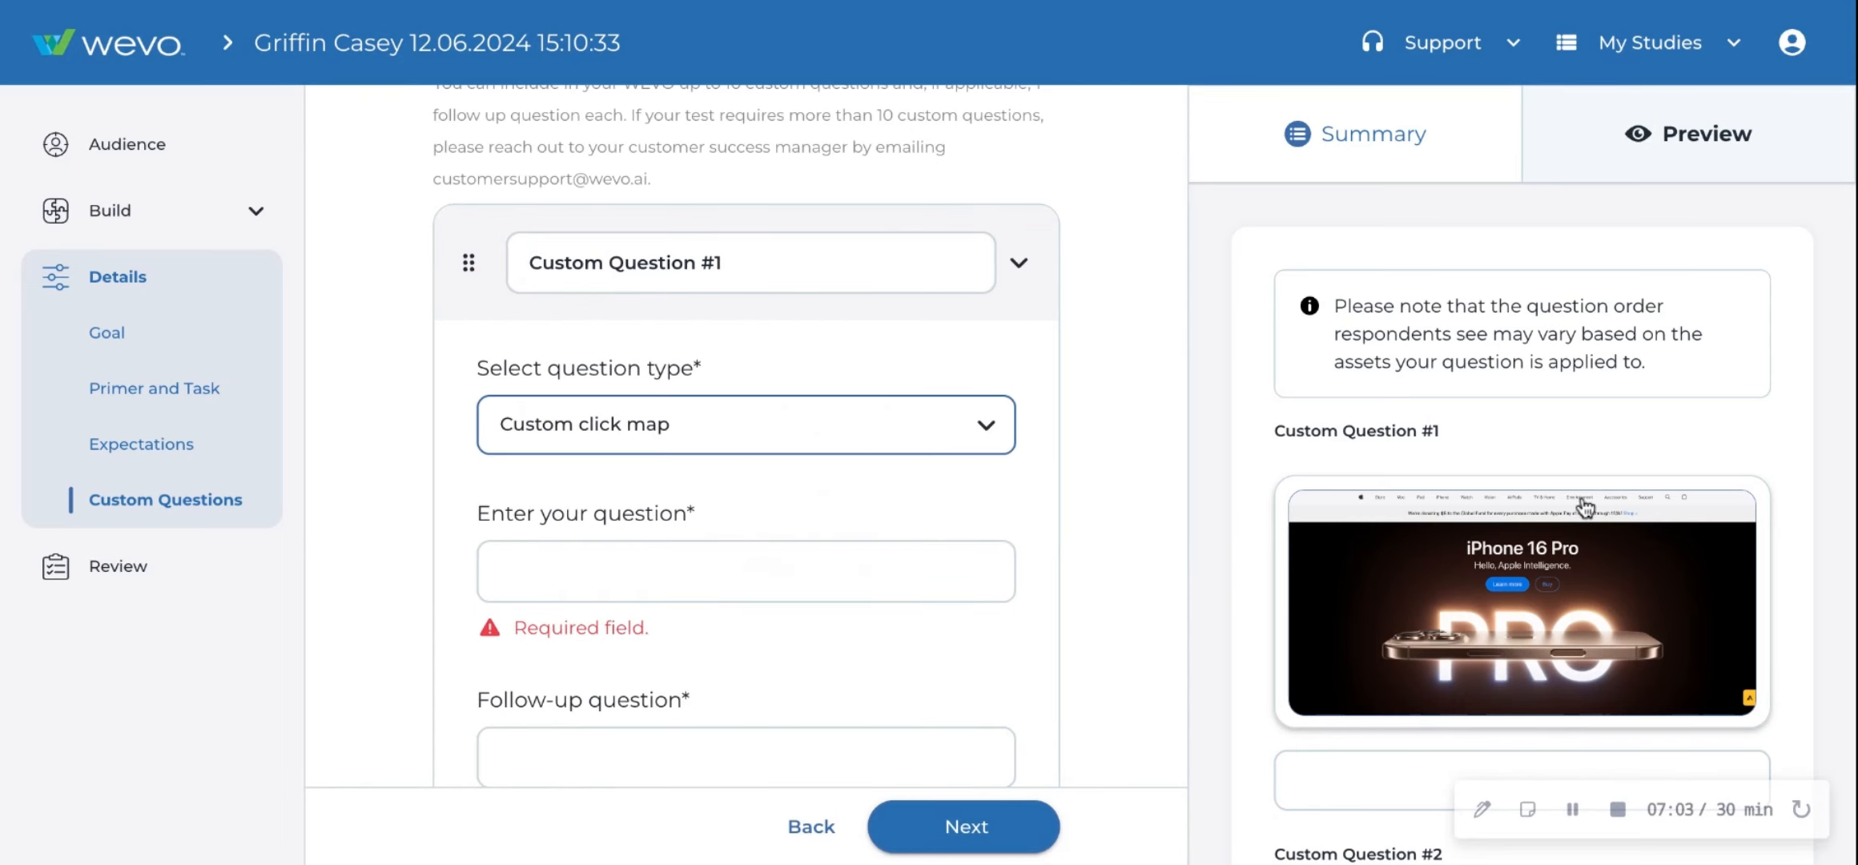
scroll(1585, 509, down, 1)
scroll(1586, 508, down, 2)
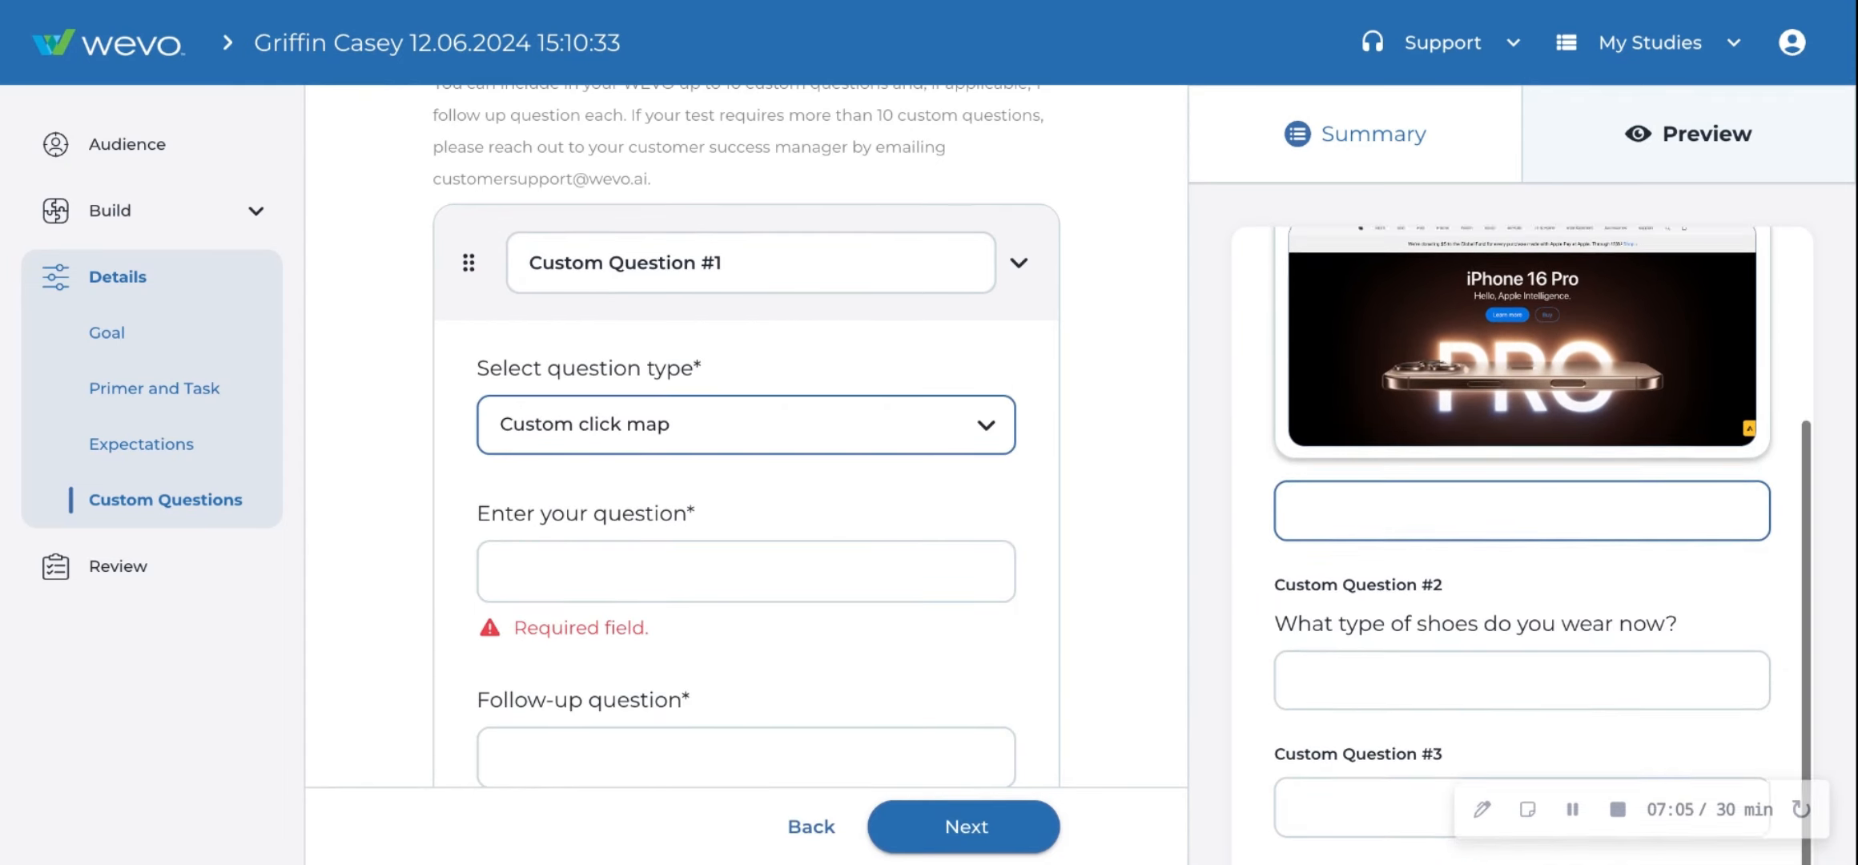
scroll(1585, 508, up, 4)
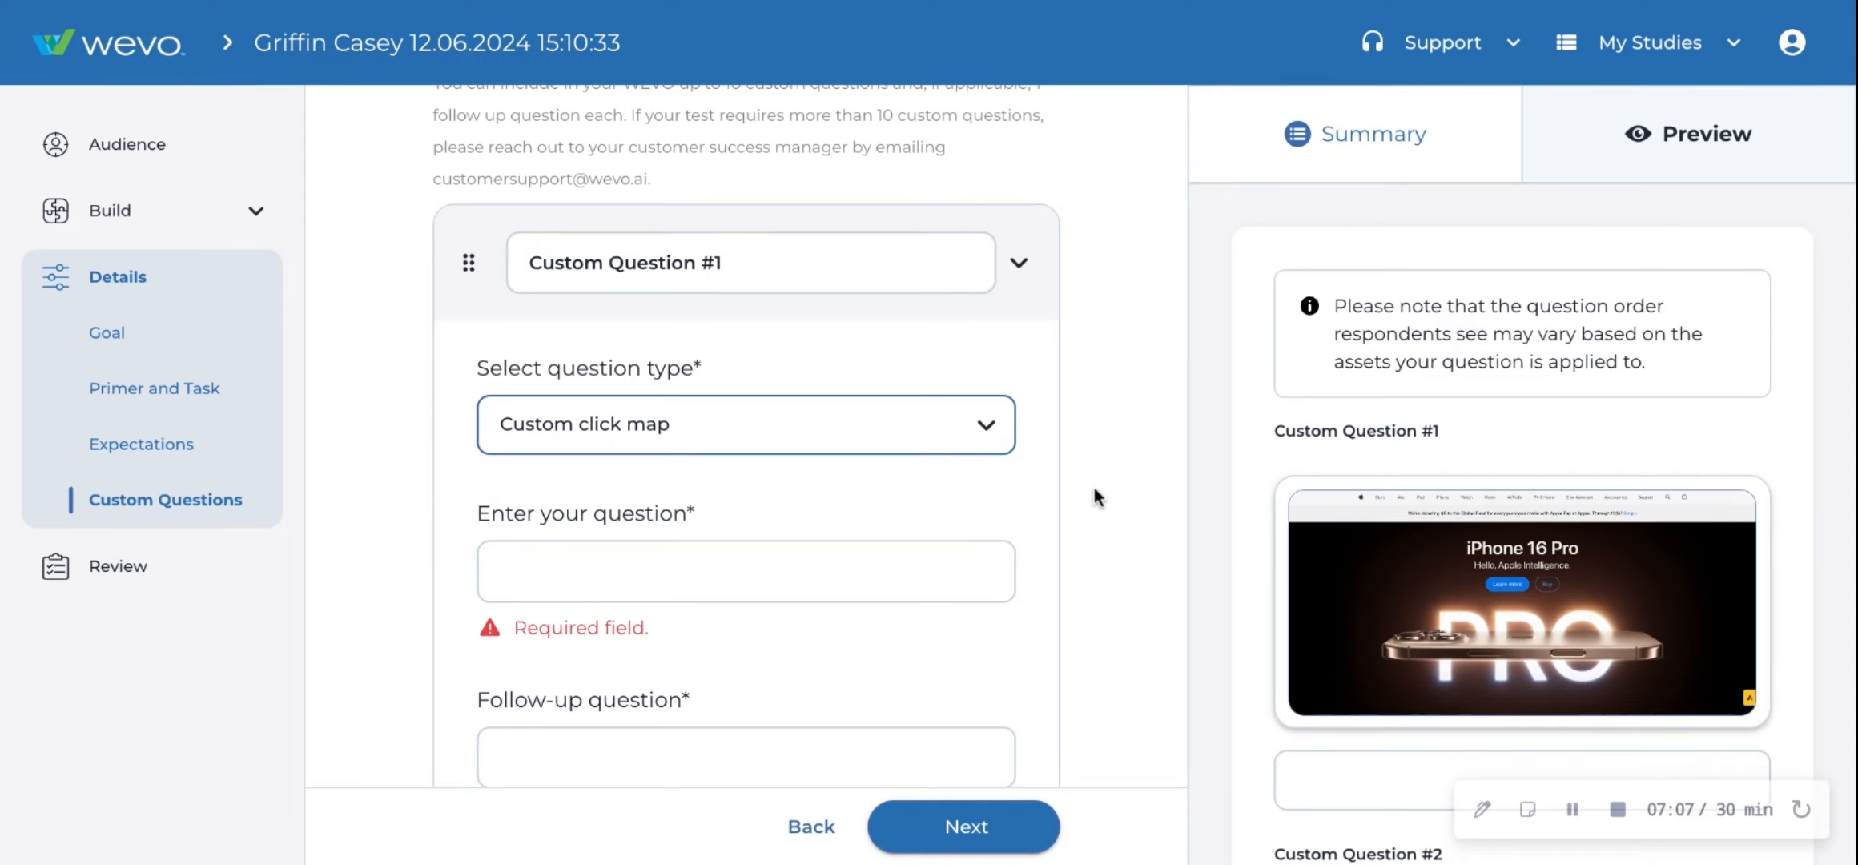
- Review the custom questions, opening the question type list for Custom Question #1 and Custom Question #3
click(802, 428)
click(1149, 345)
scroll(1082, 480, down, 15)
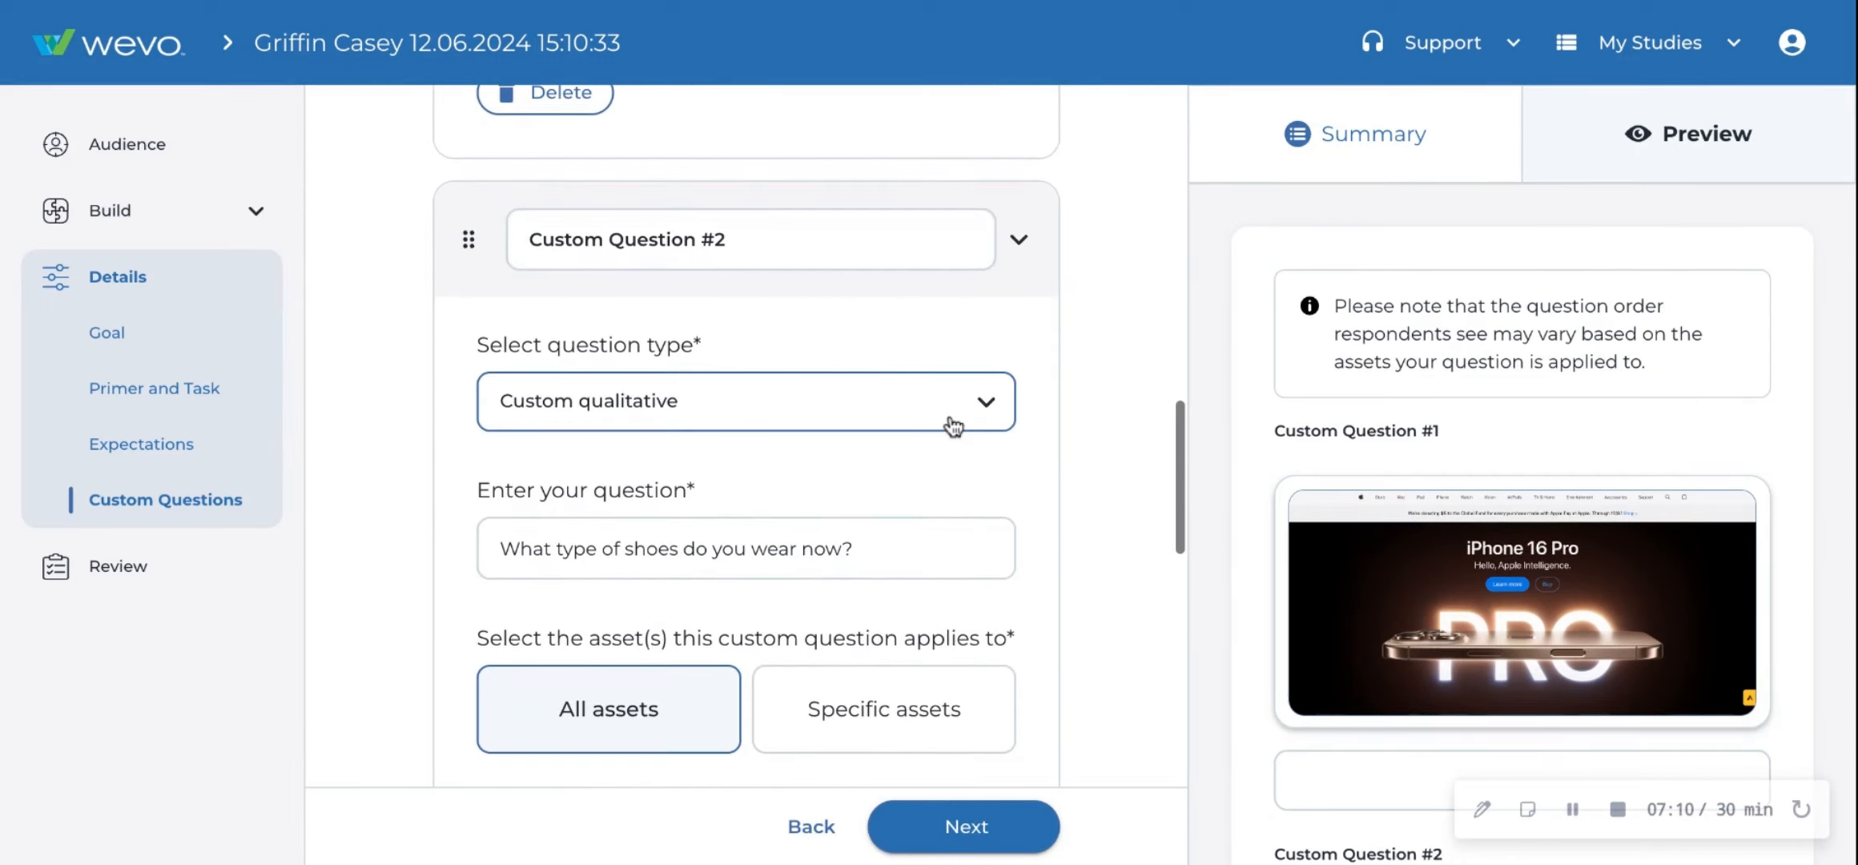
scroll(720, 411, down, 2)
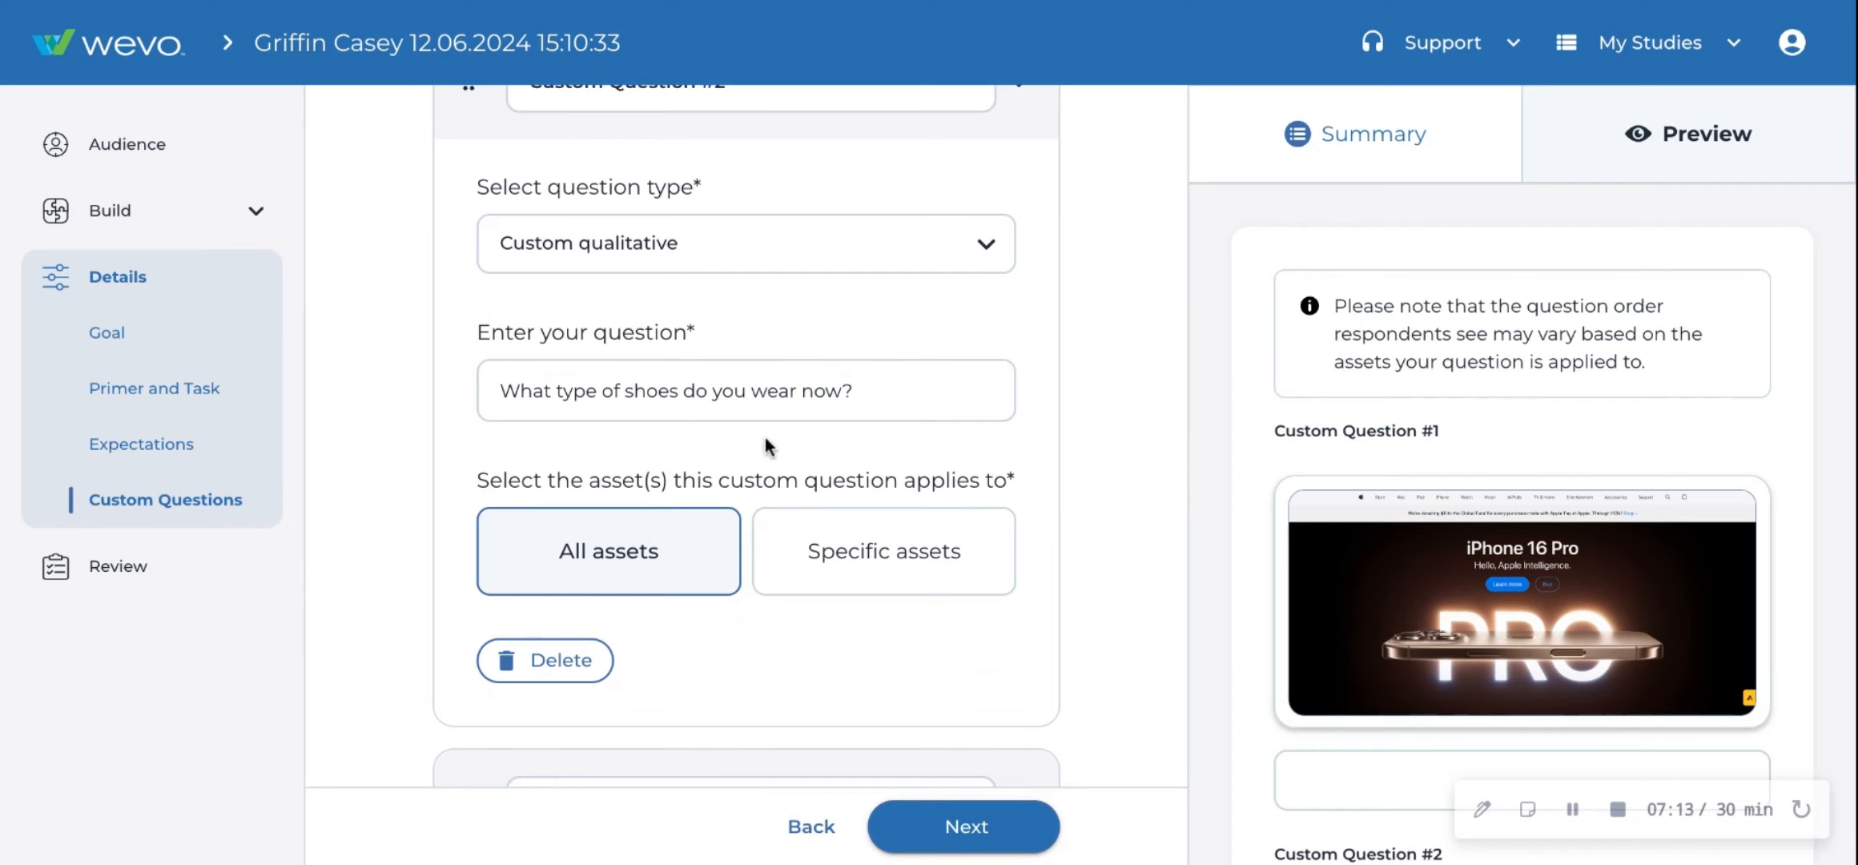
scroll(872, 526, down, 6)
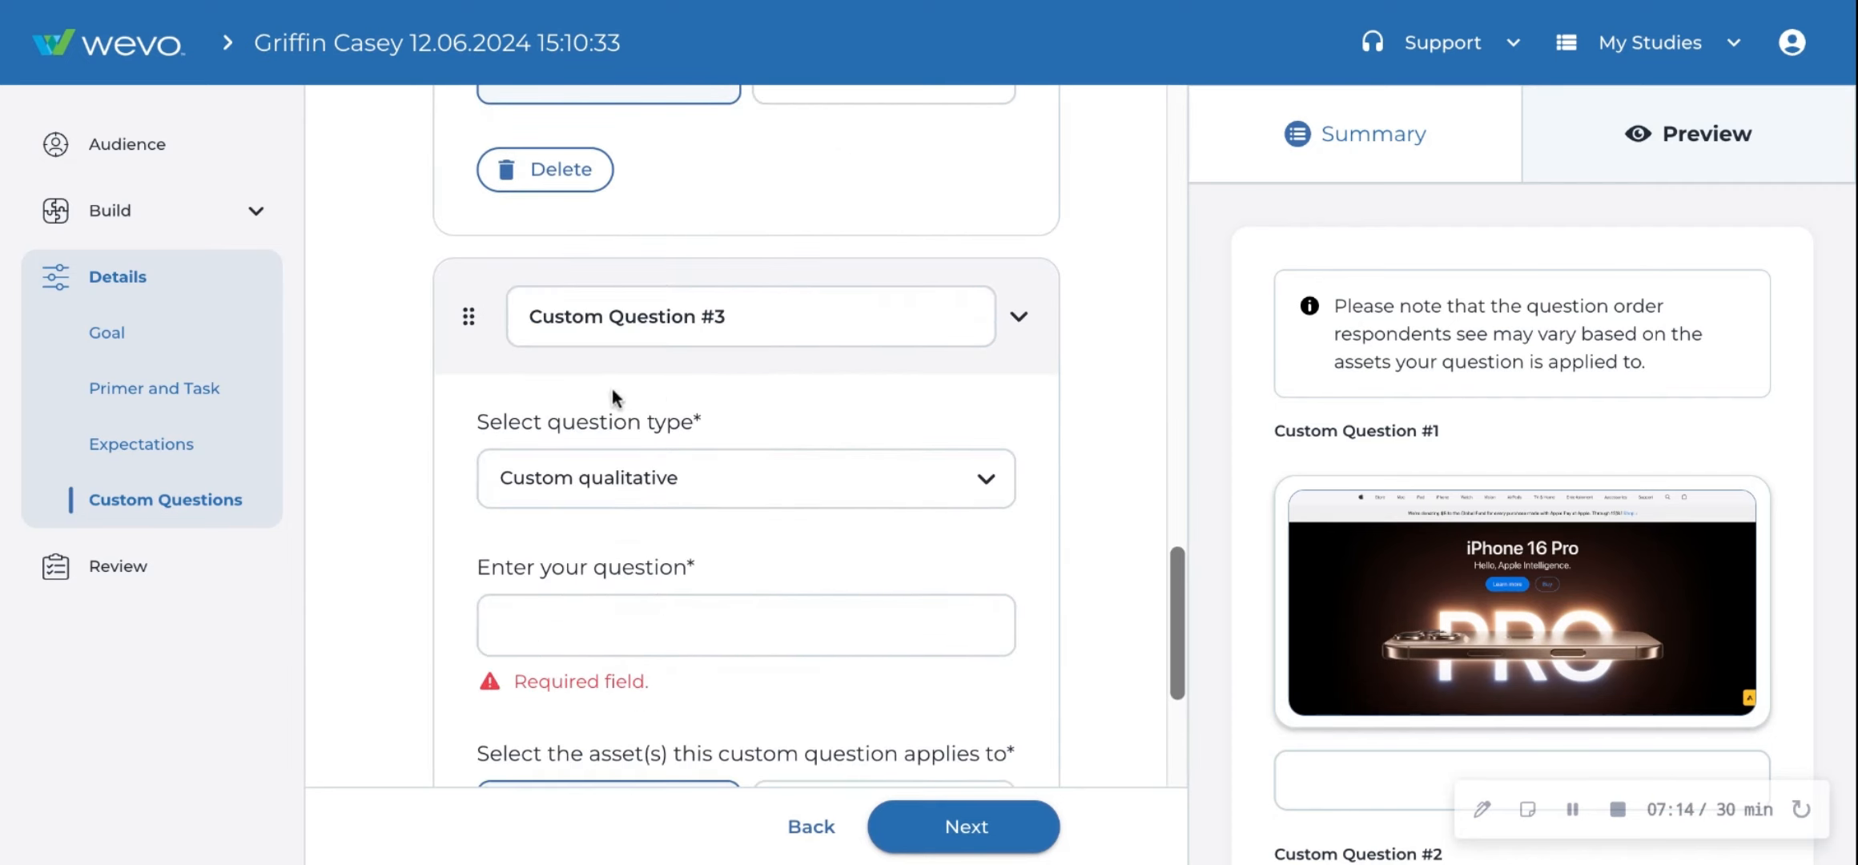
scroll(747, 521, down, 3)
click(717, 218)
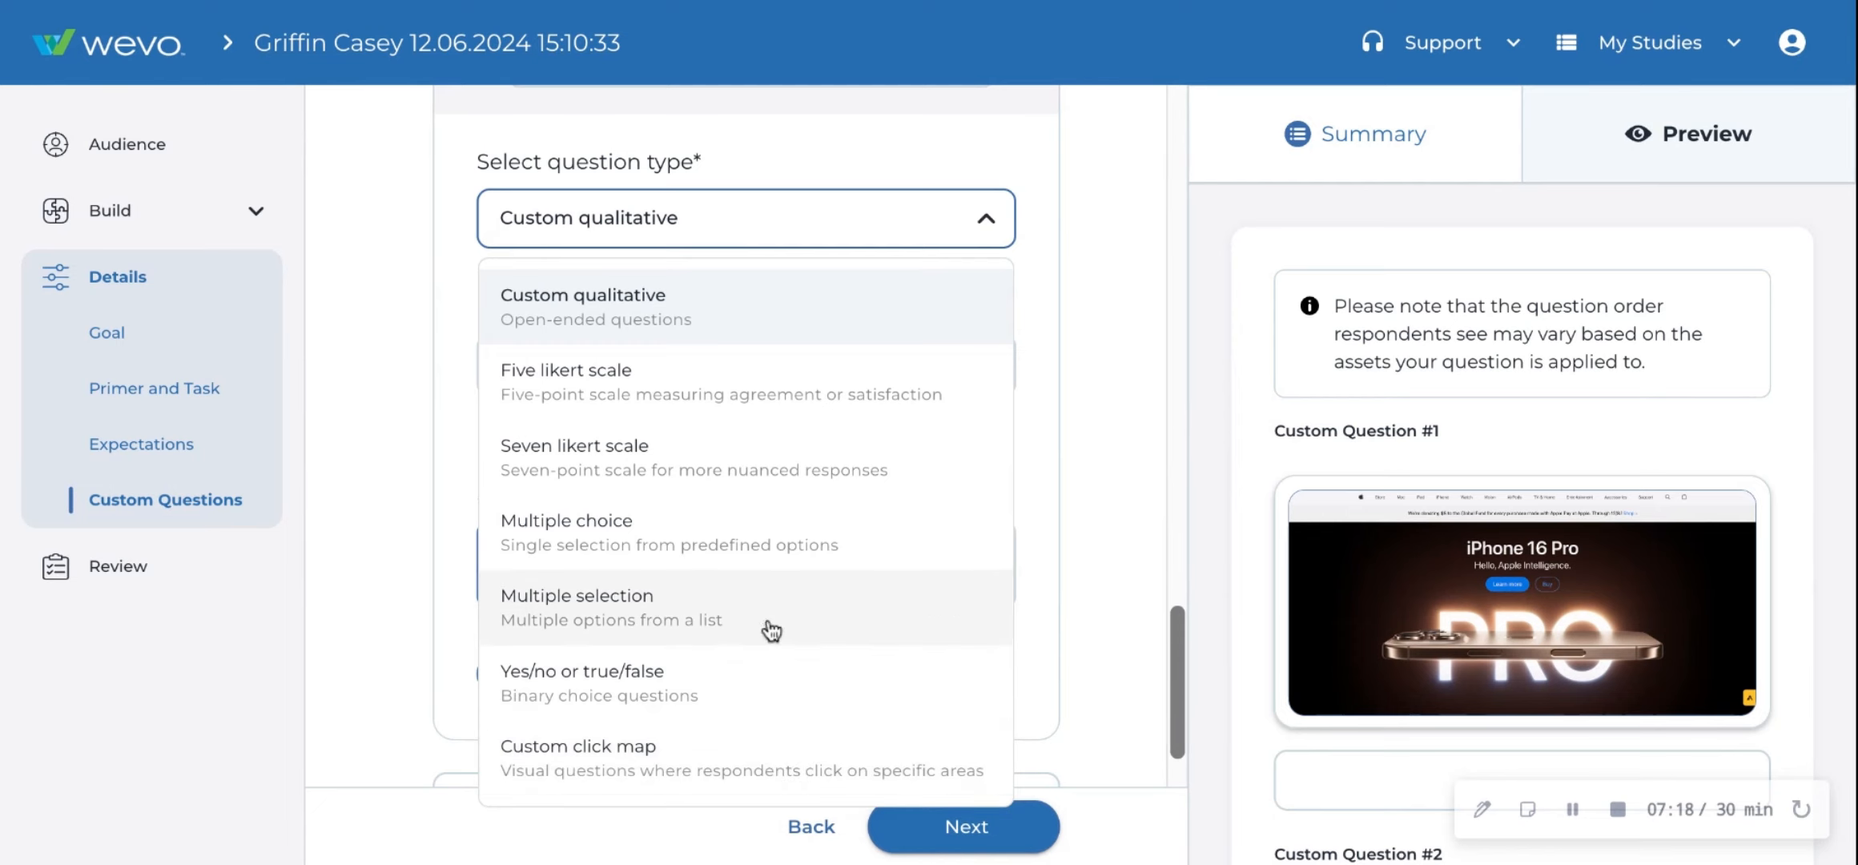
click(1151, 366)
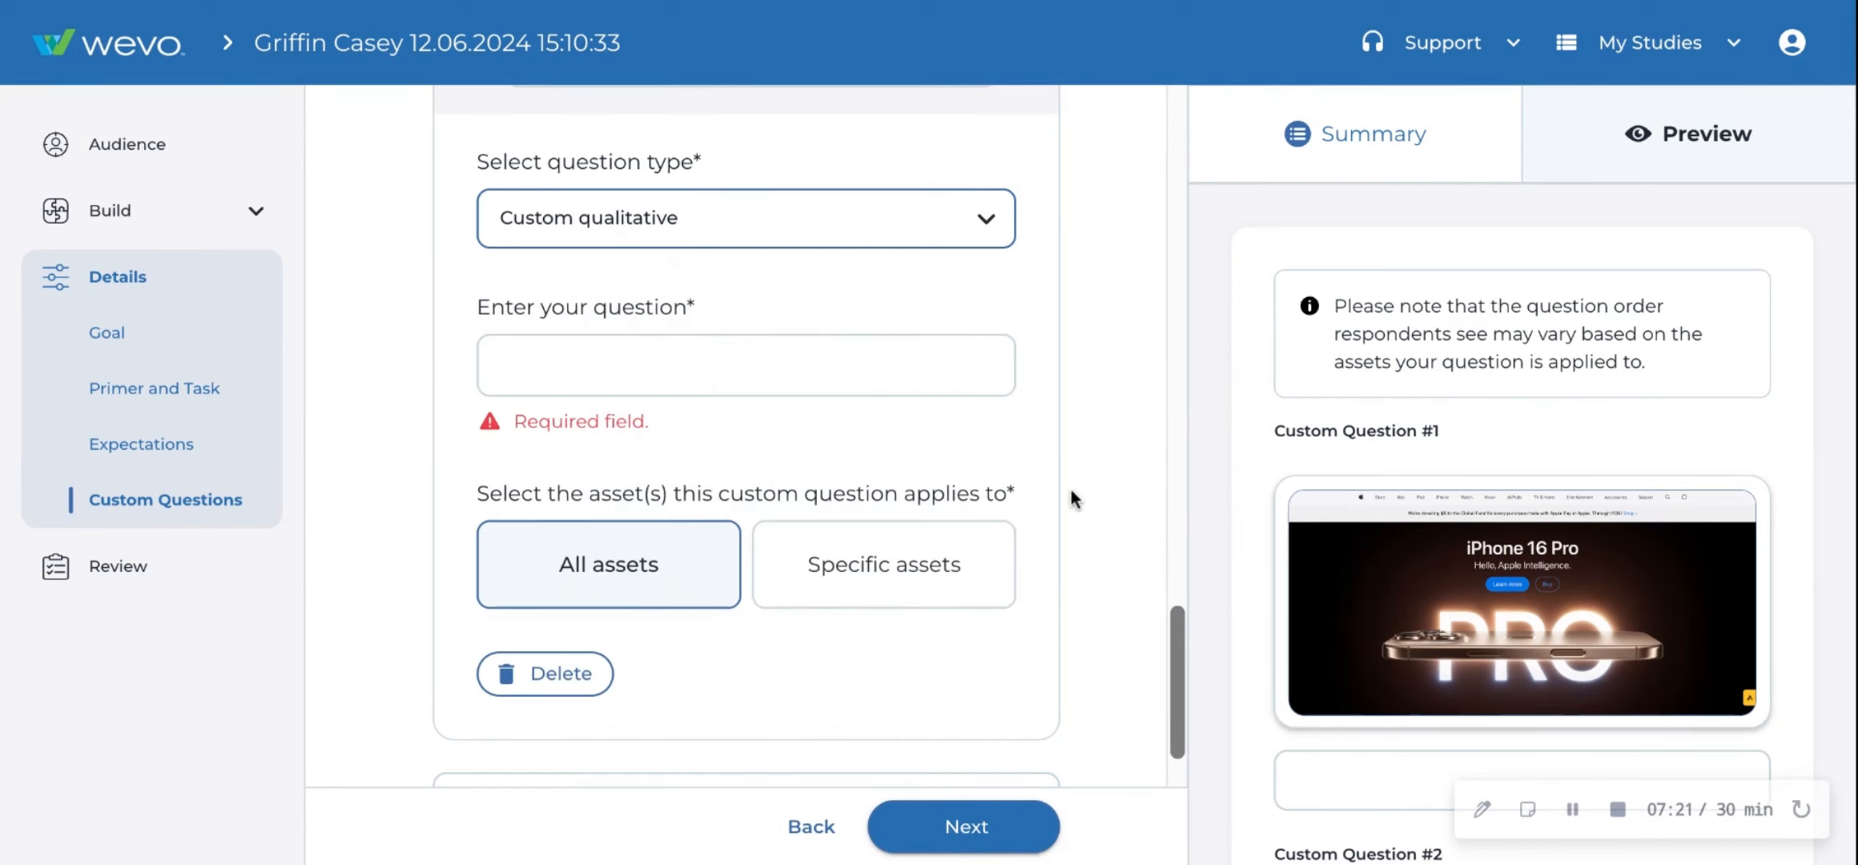
- Open the Review page and browse the survey preview and the summary of selections
scroll(1071, 492, down, 1)
click(174, 565)
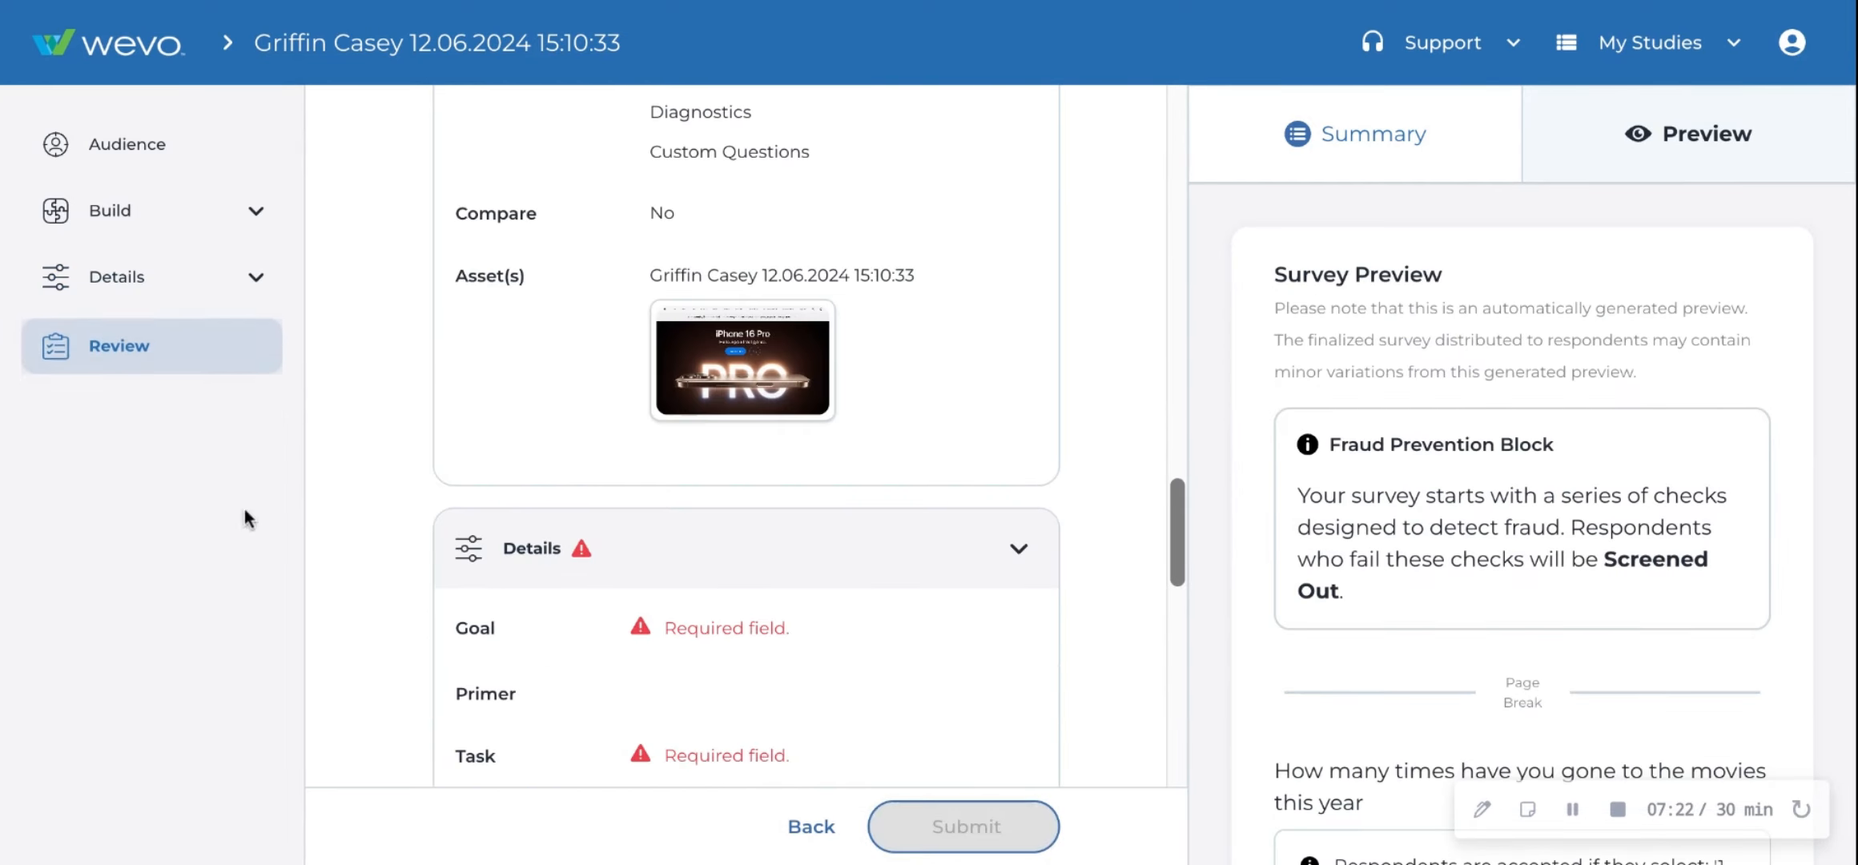
scroll(1368, 285, down, 8)
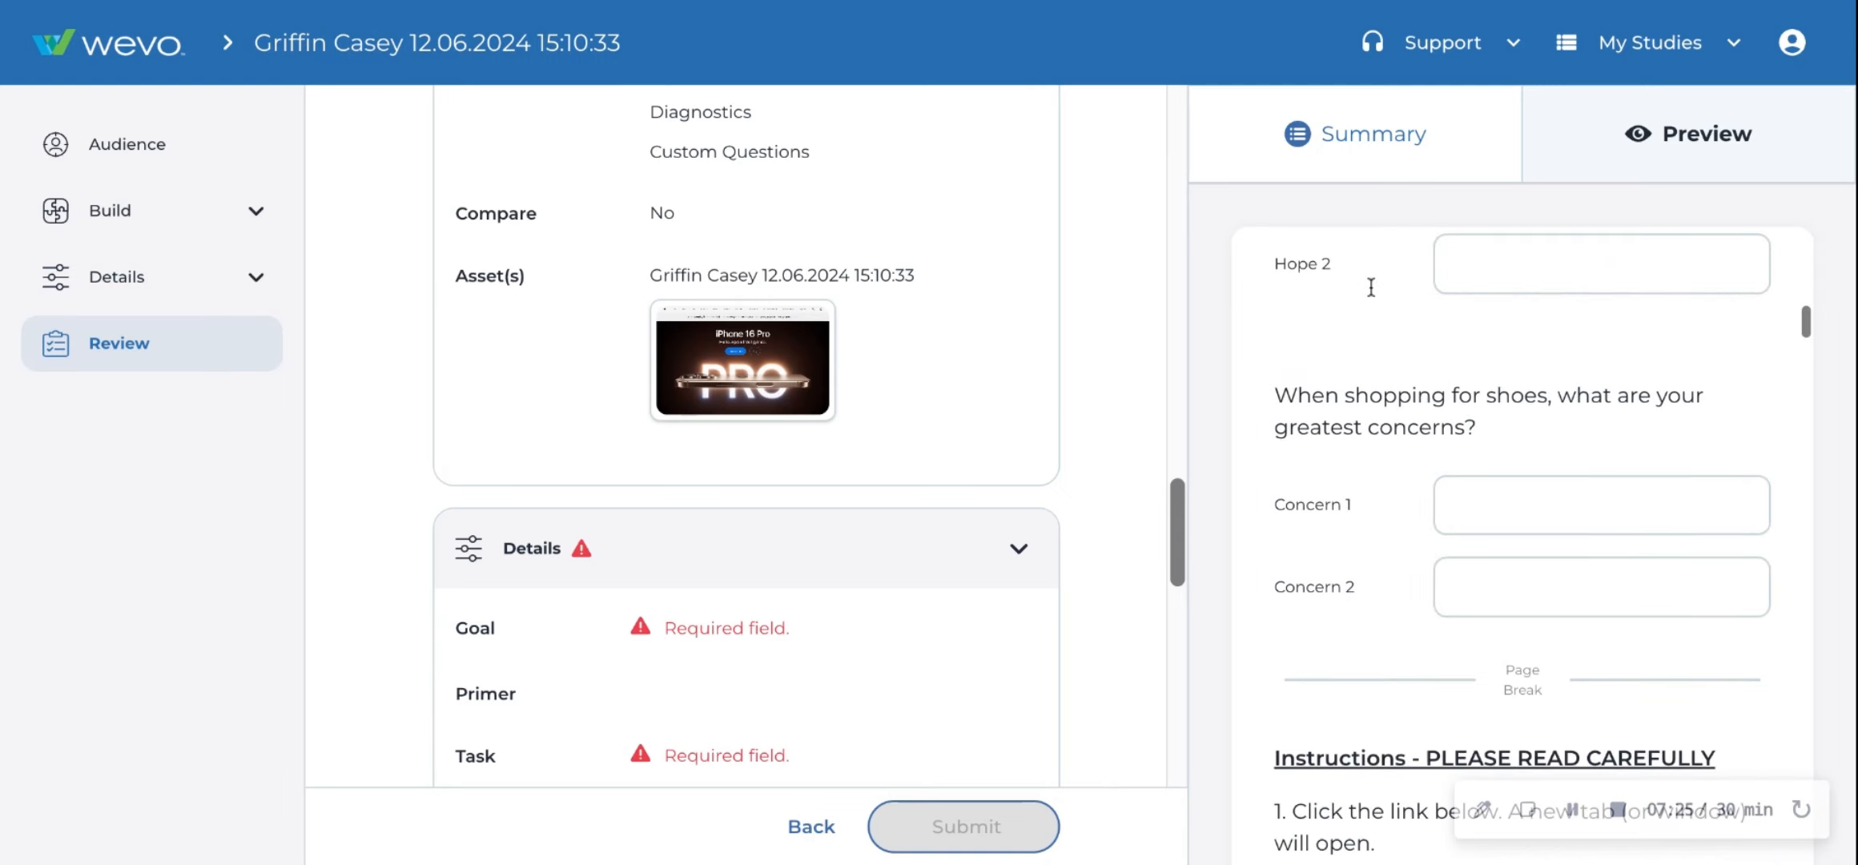
scroll(1371, 286, up, 8)
click(1435, 144)
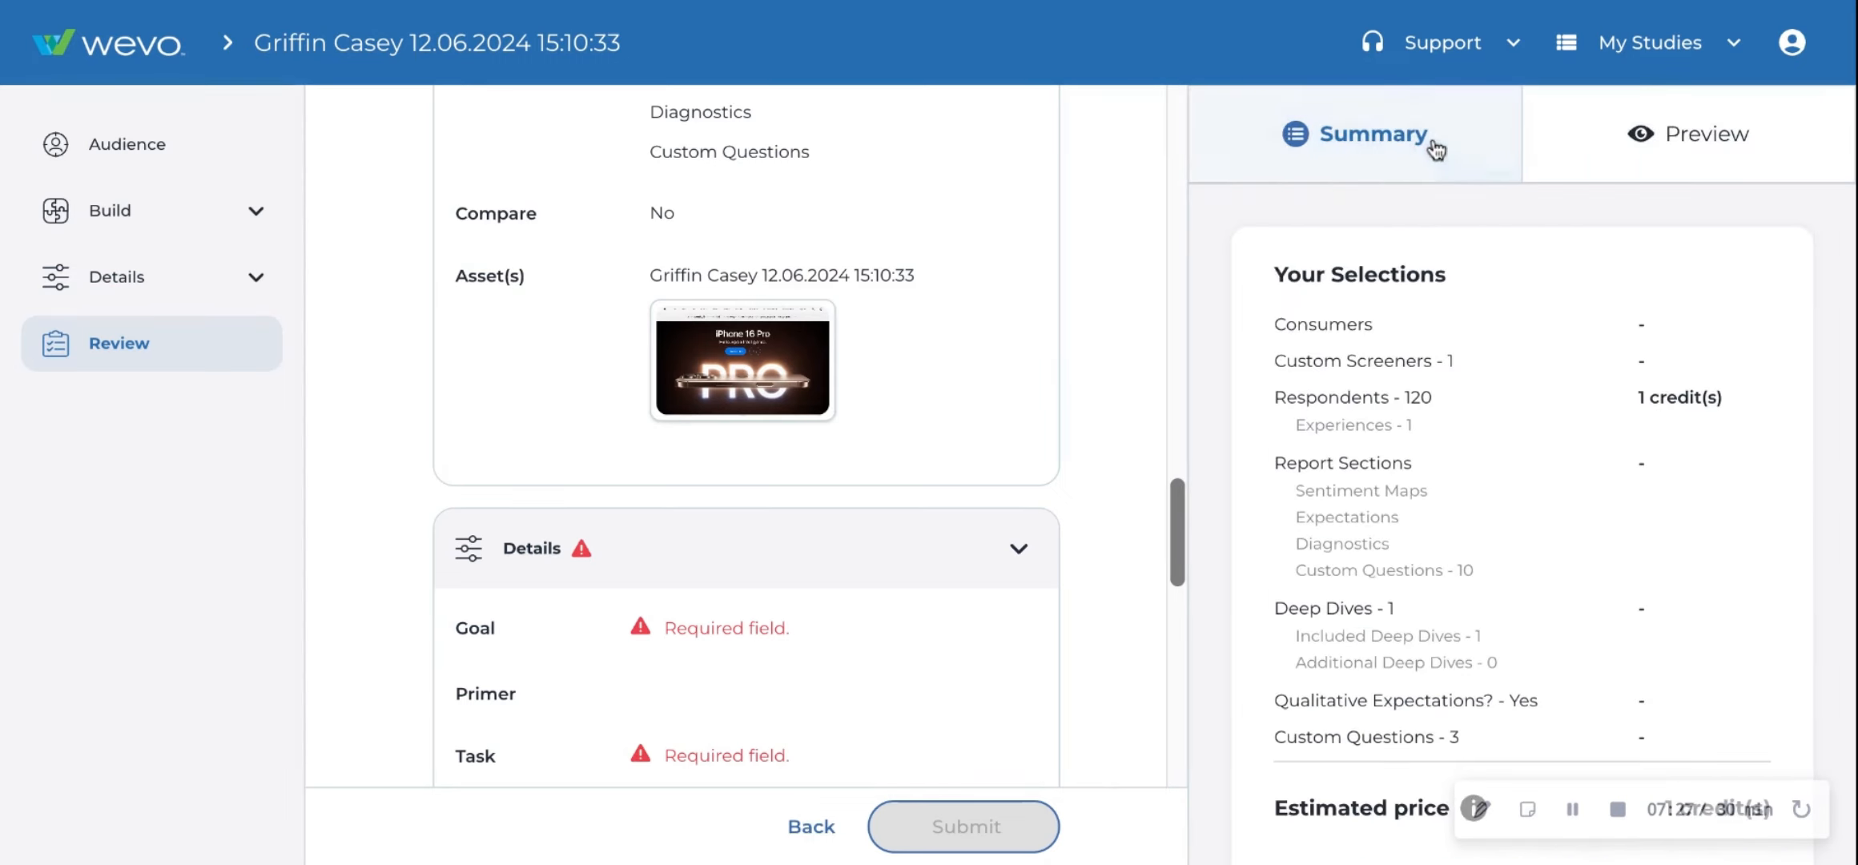
- Examine the Study Info section, opening the Tags suggestions and the Team email field without entering anything
scroll(903, 559, up, 15)
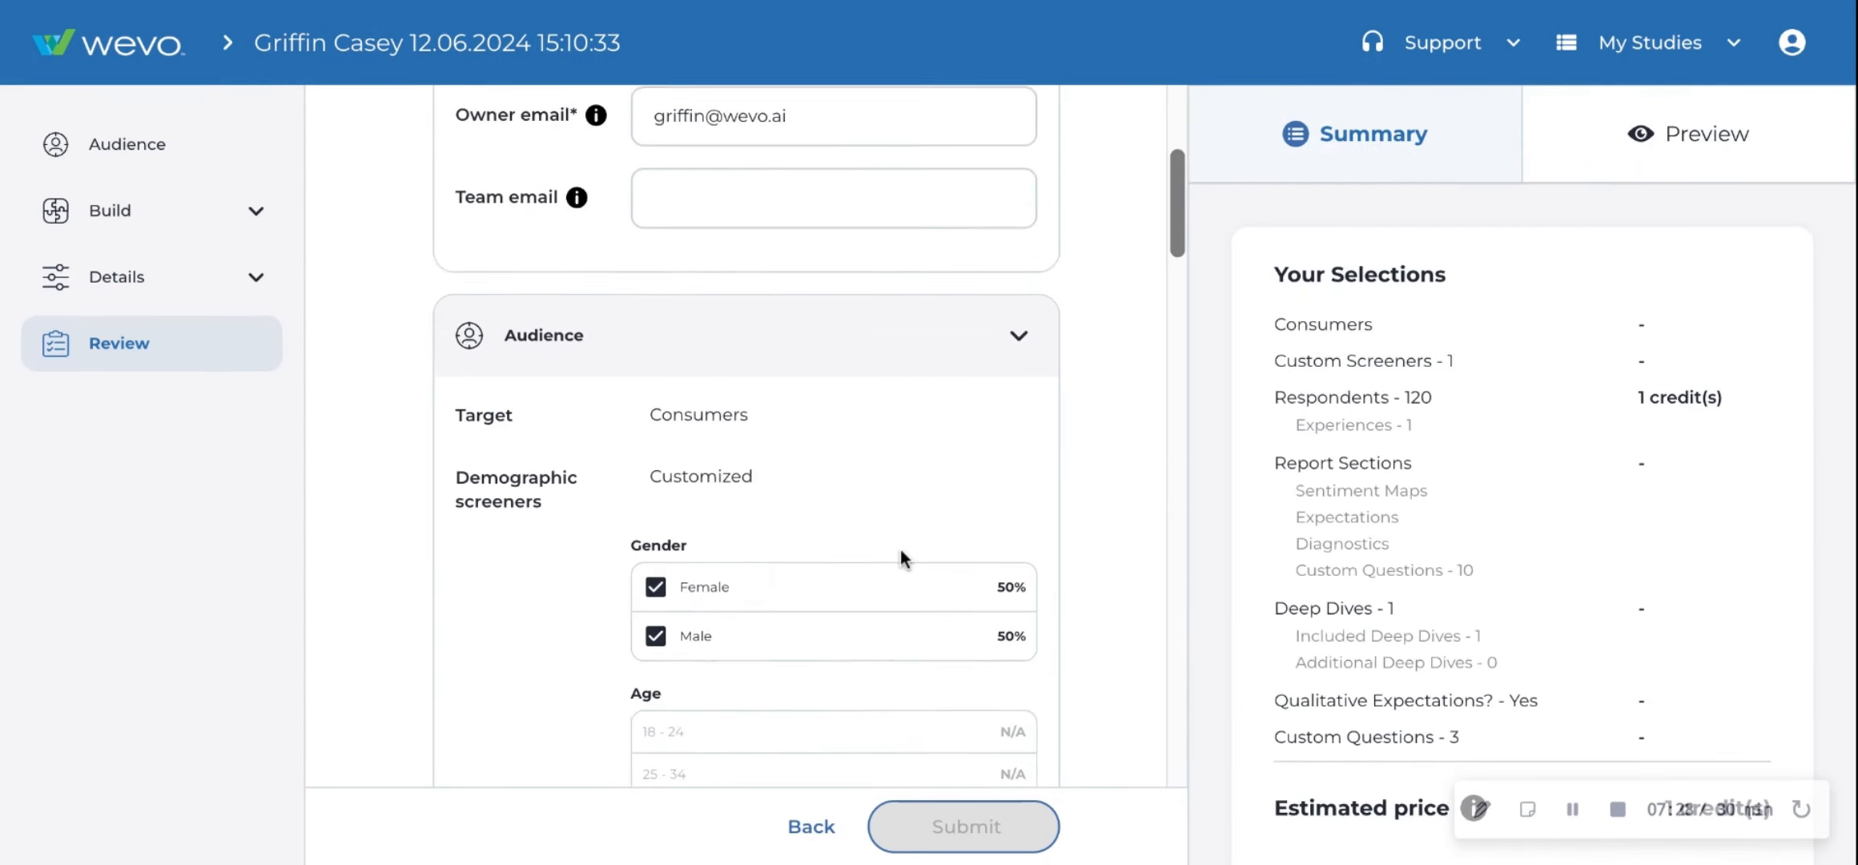
scroll(902, 558, up, 5)
click(753, 307)
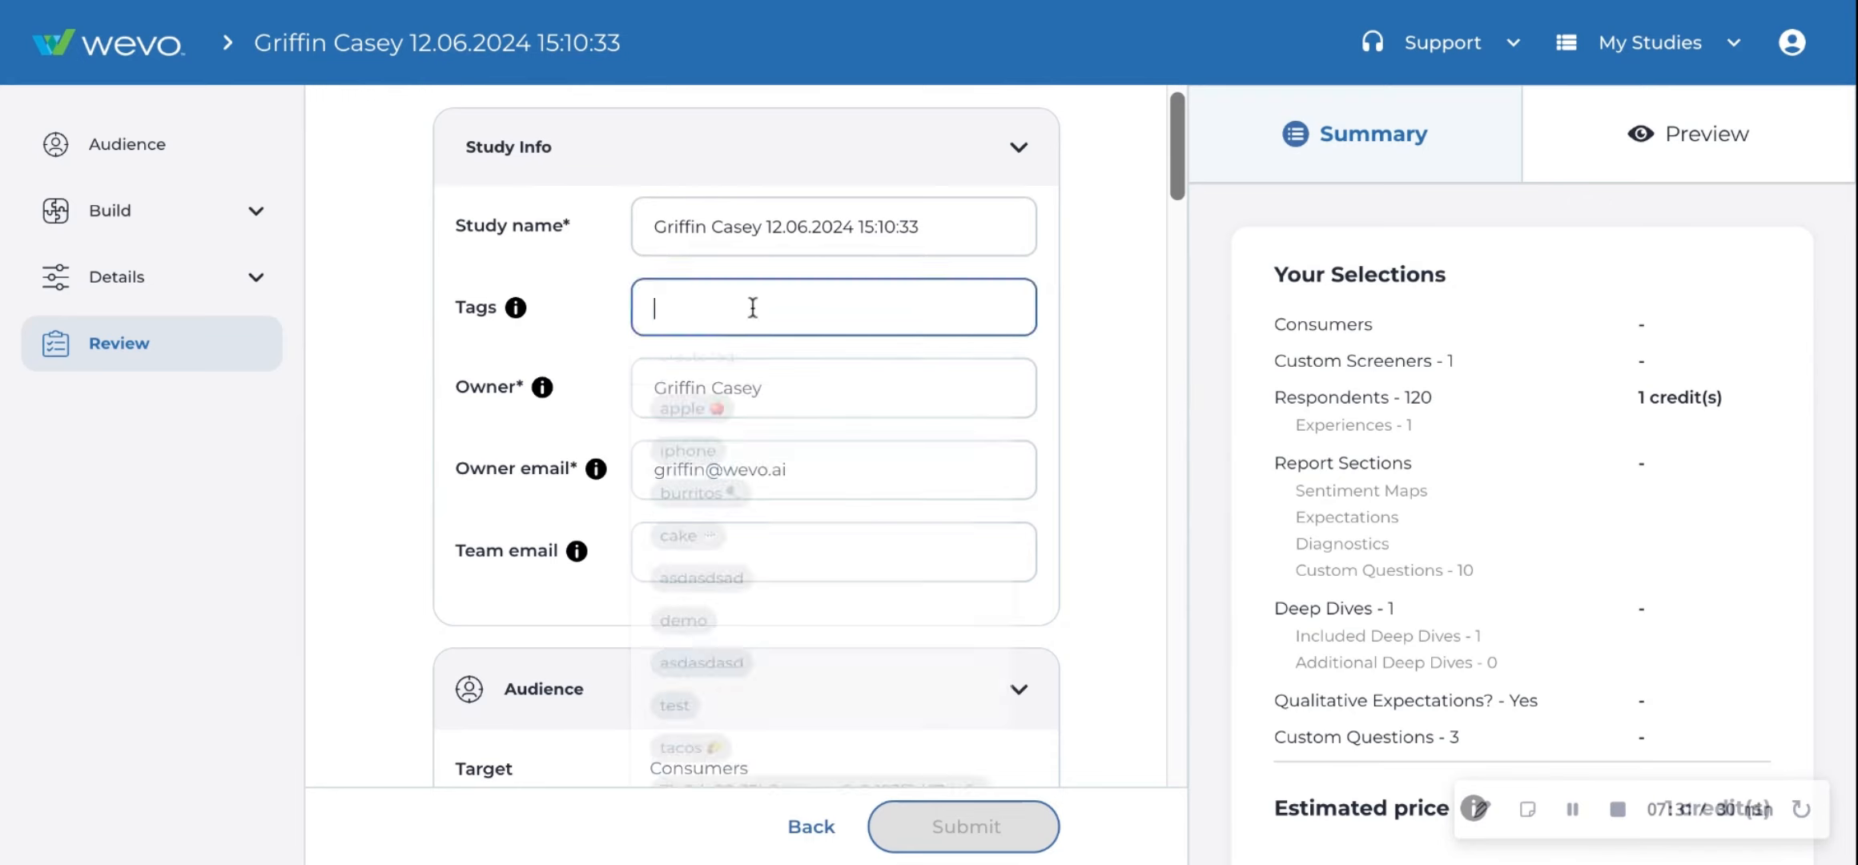
click(749, 538)
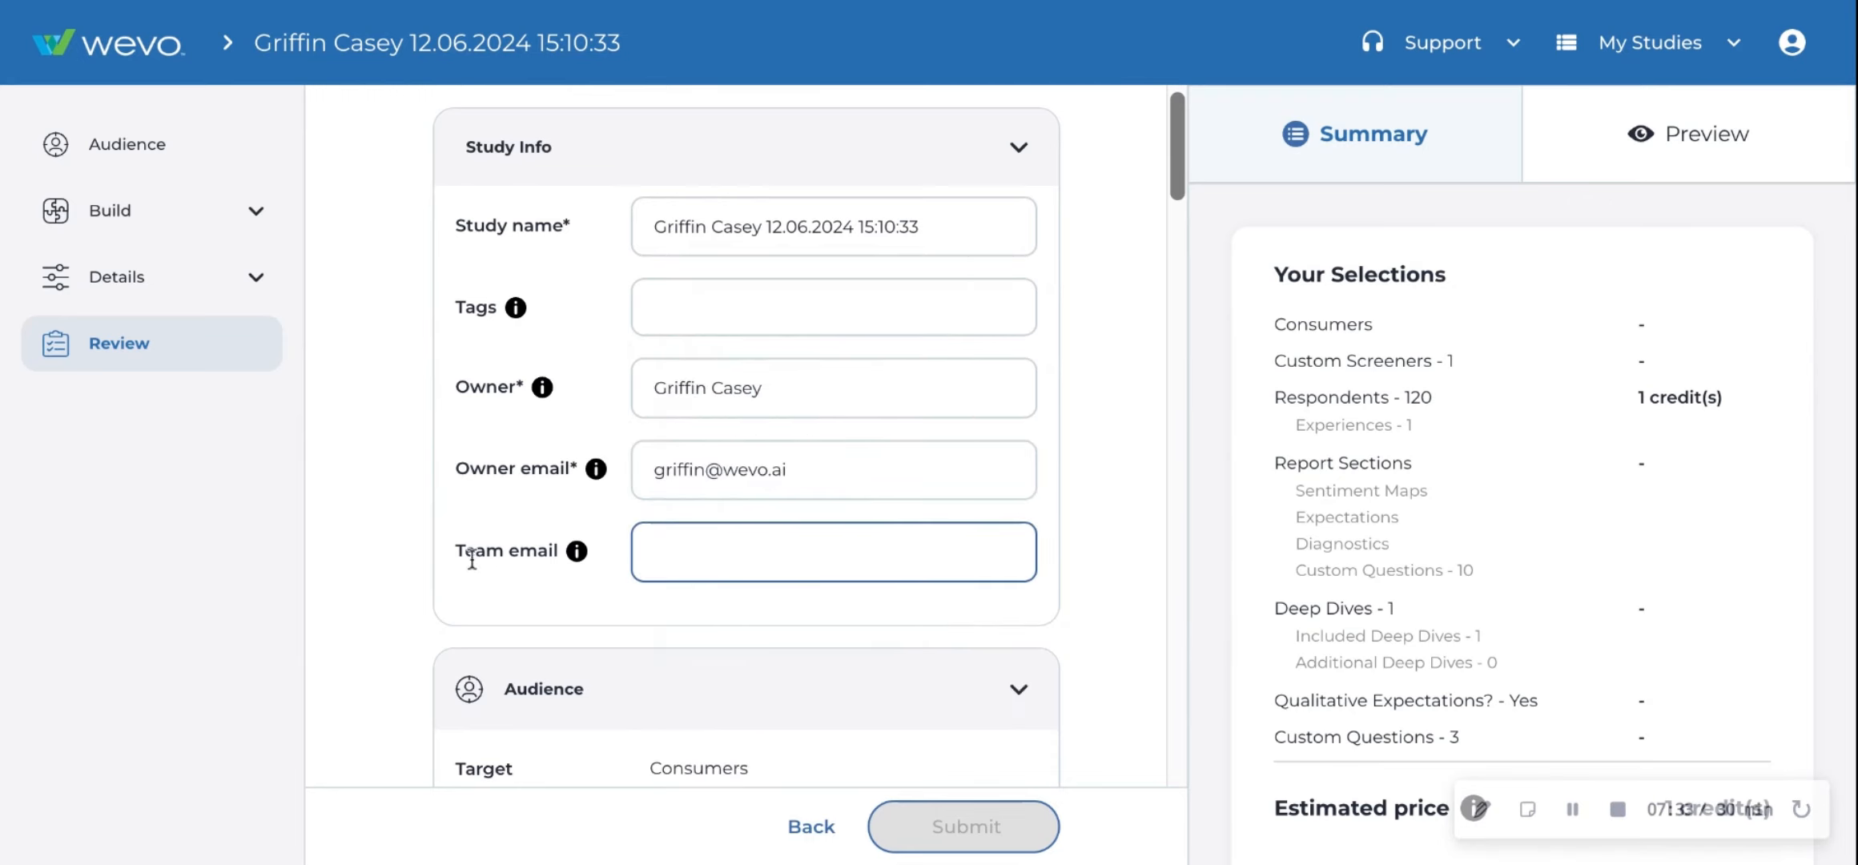
click(365, 542)
scroll(363, 543, up, 1)
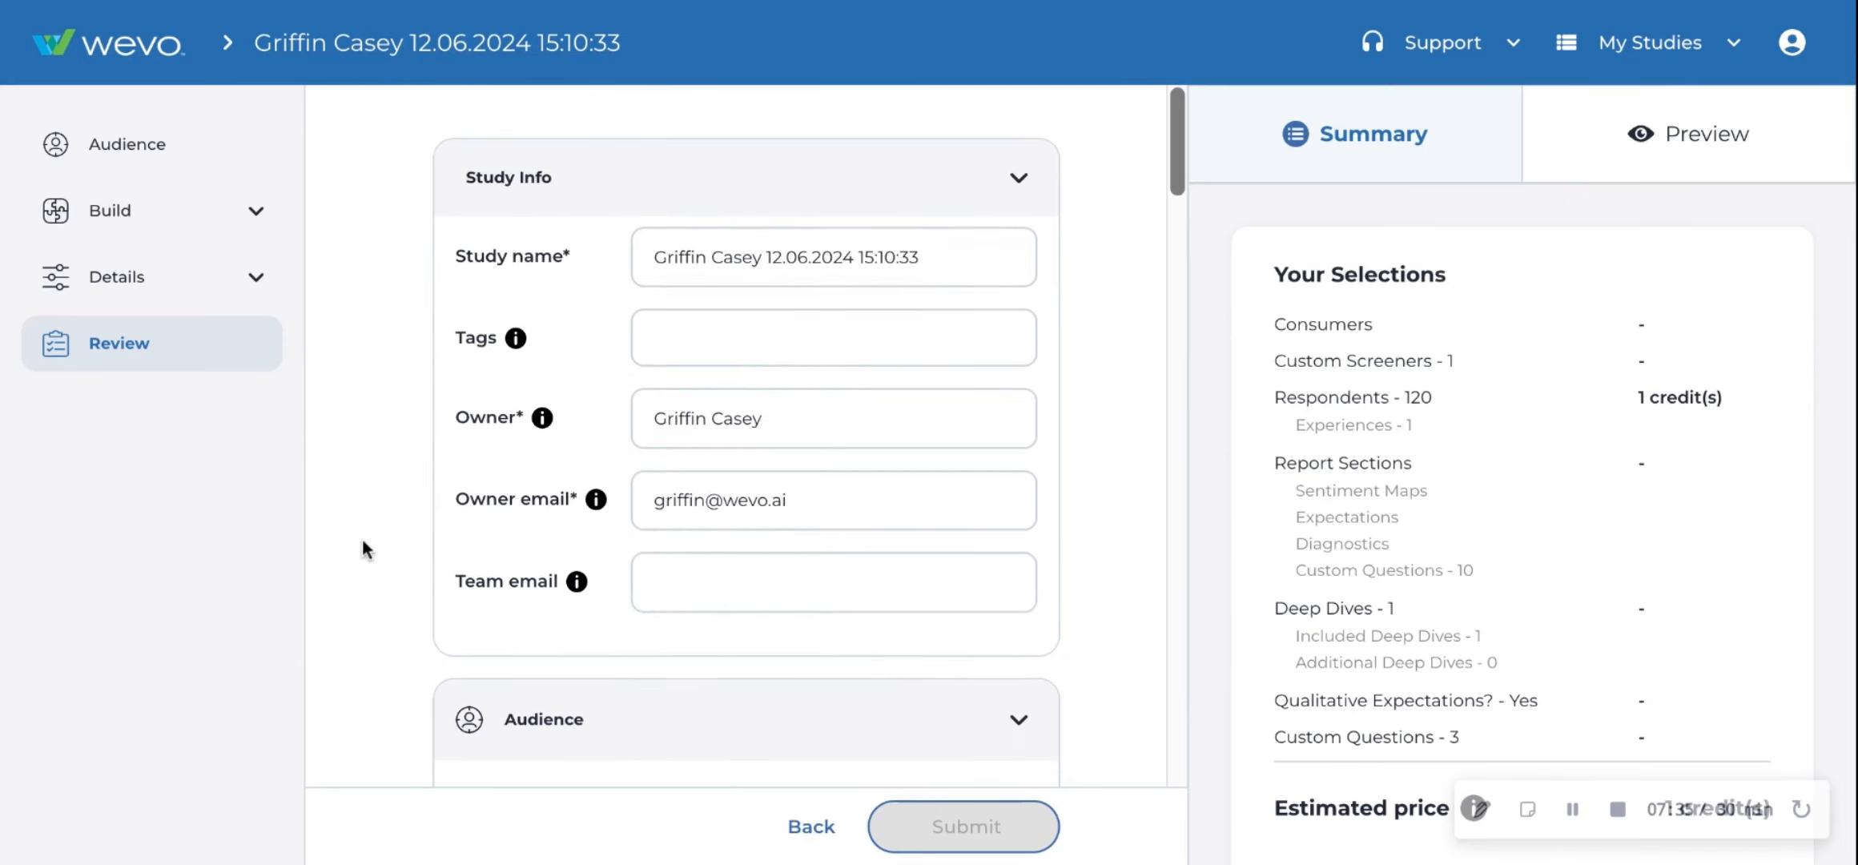